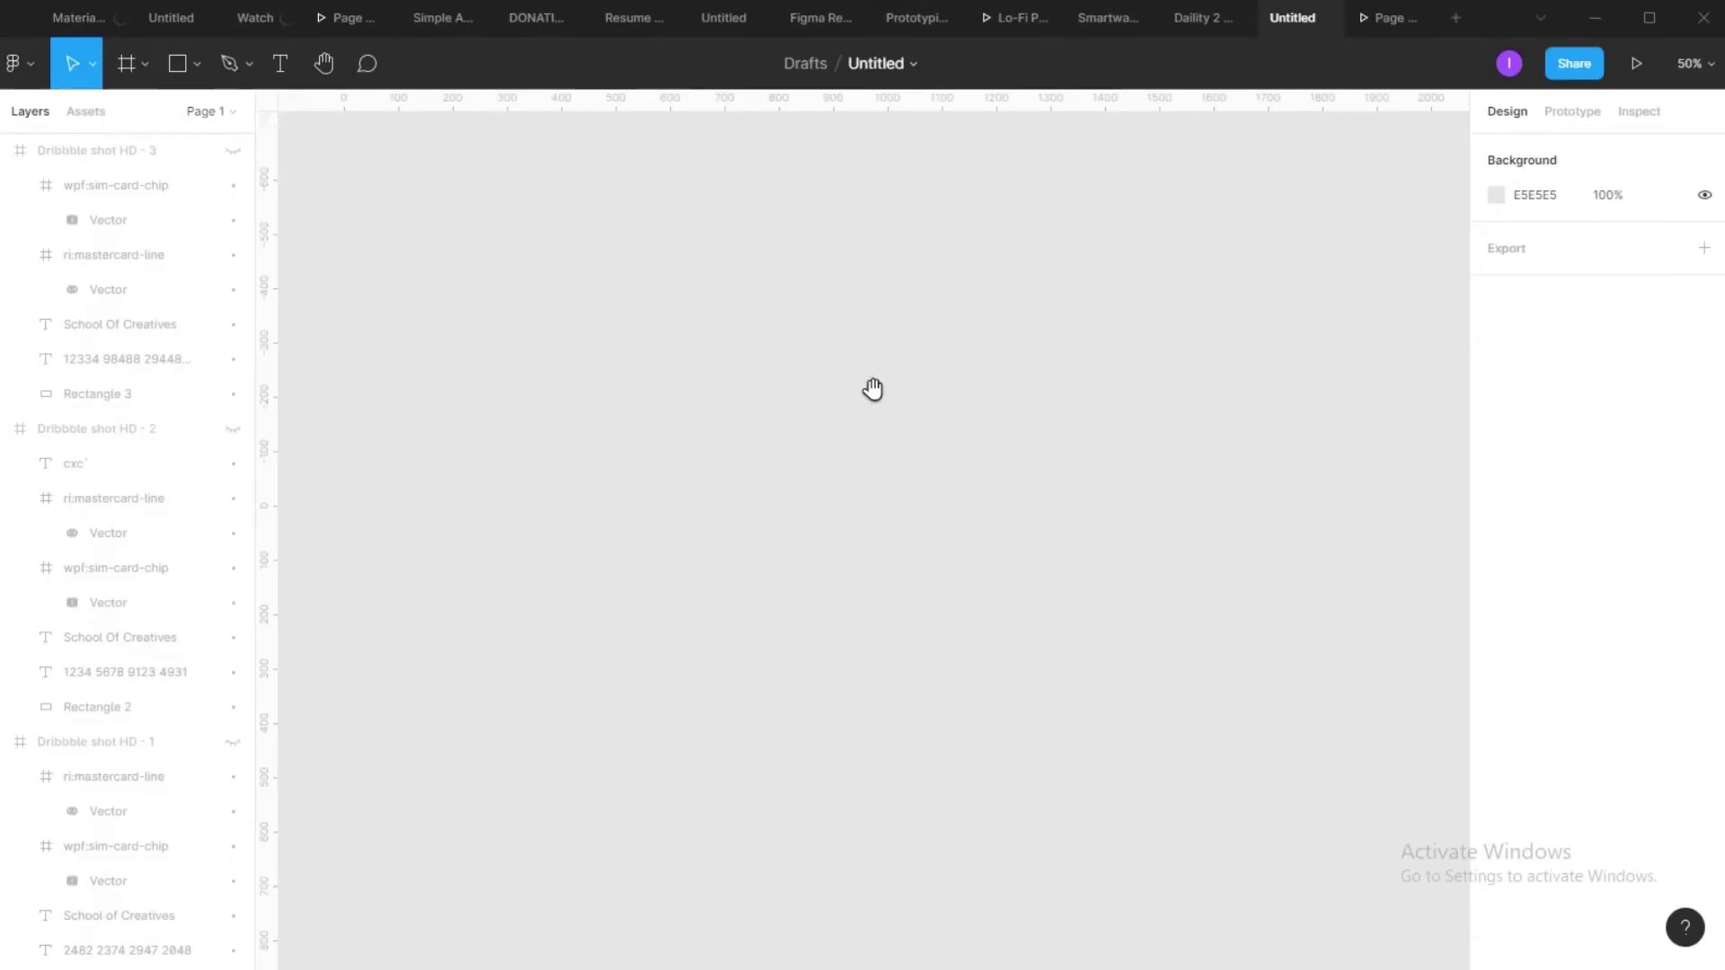
Step: Activate the Frame tool to show frame size presets such as Instagram story 1080×1920
{"action": "left_click_drag", "start_coordinate": [872, 389], "coordinate": [832, 381]}
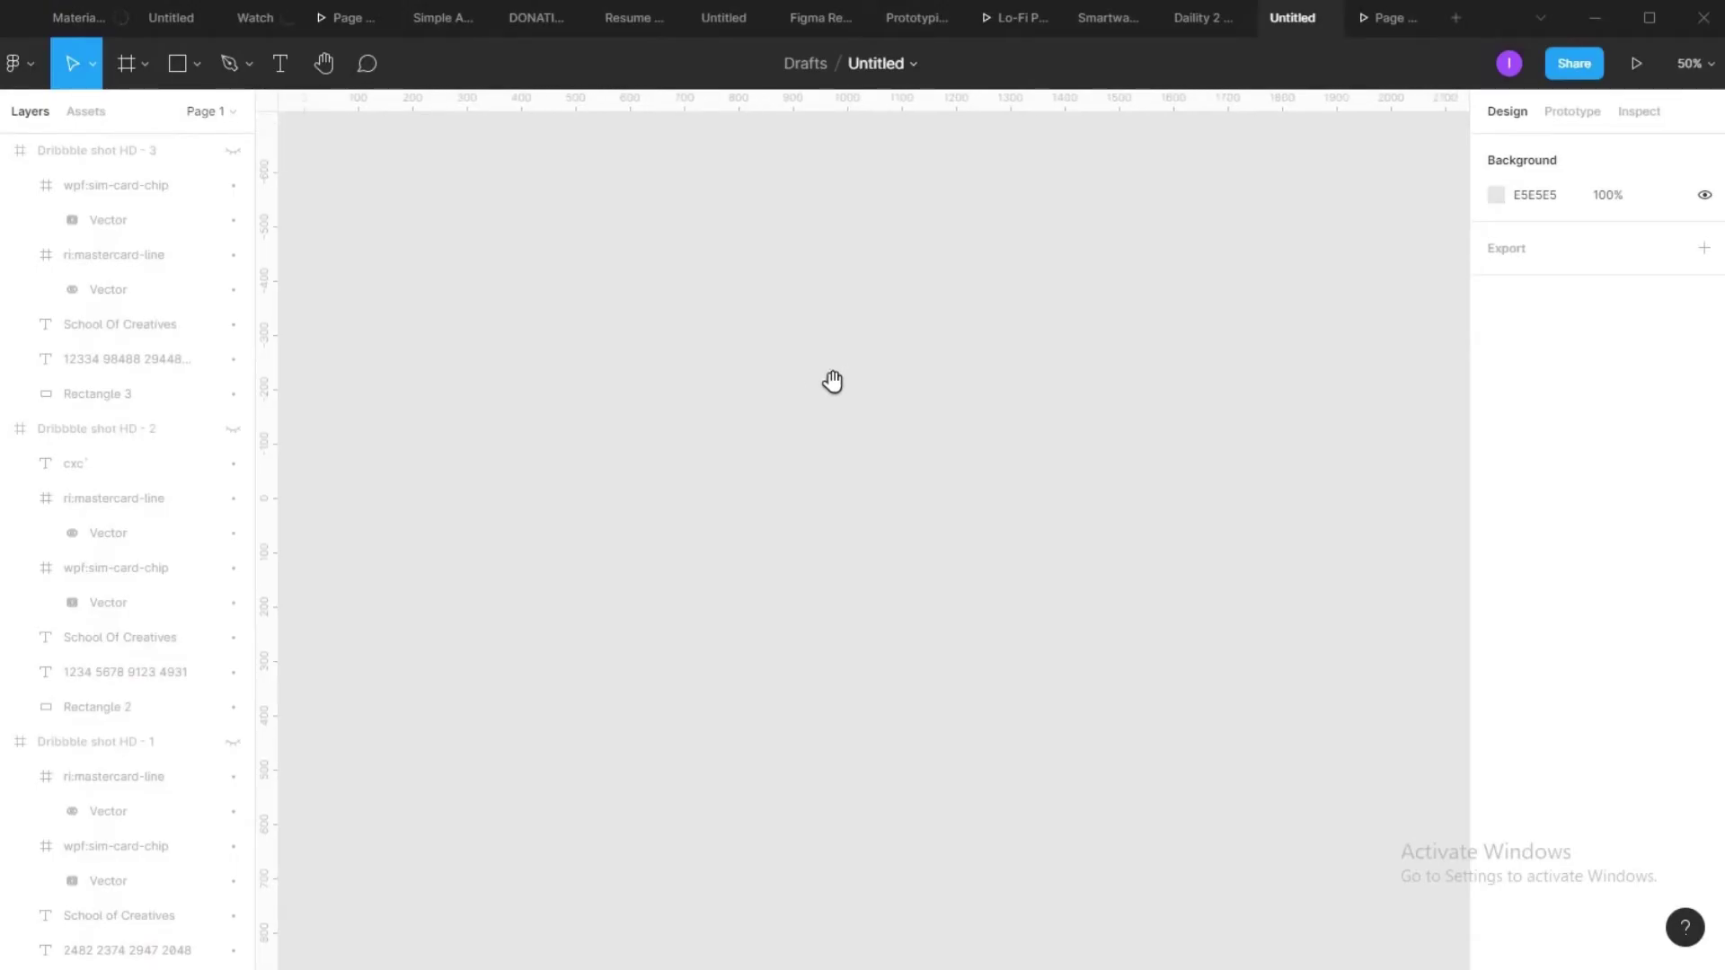
{"action": "key", "text": "f"}
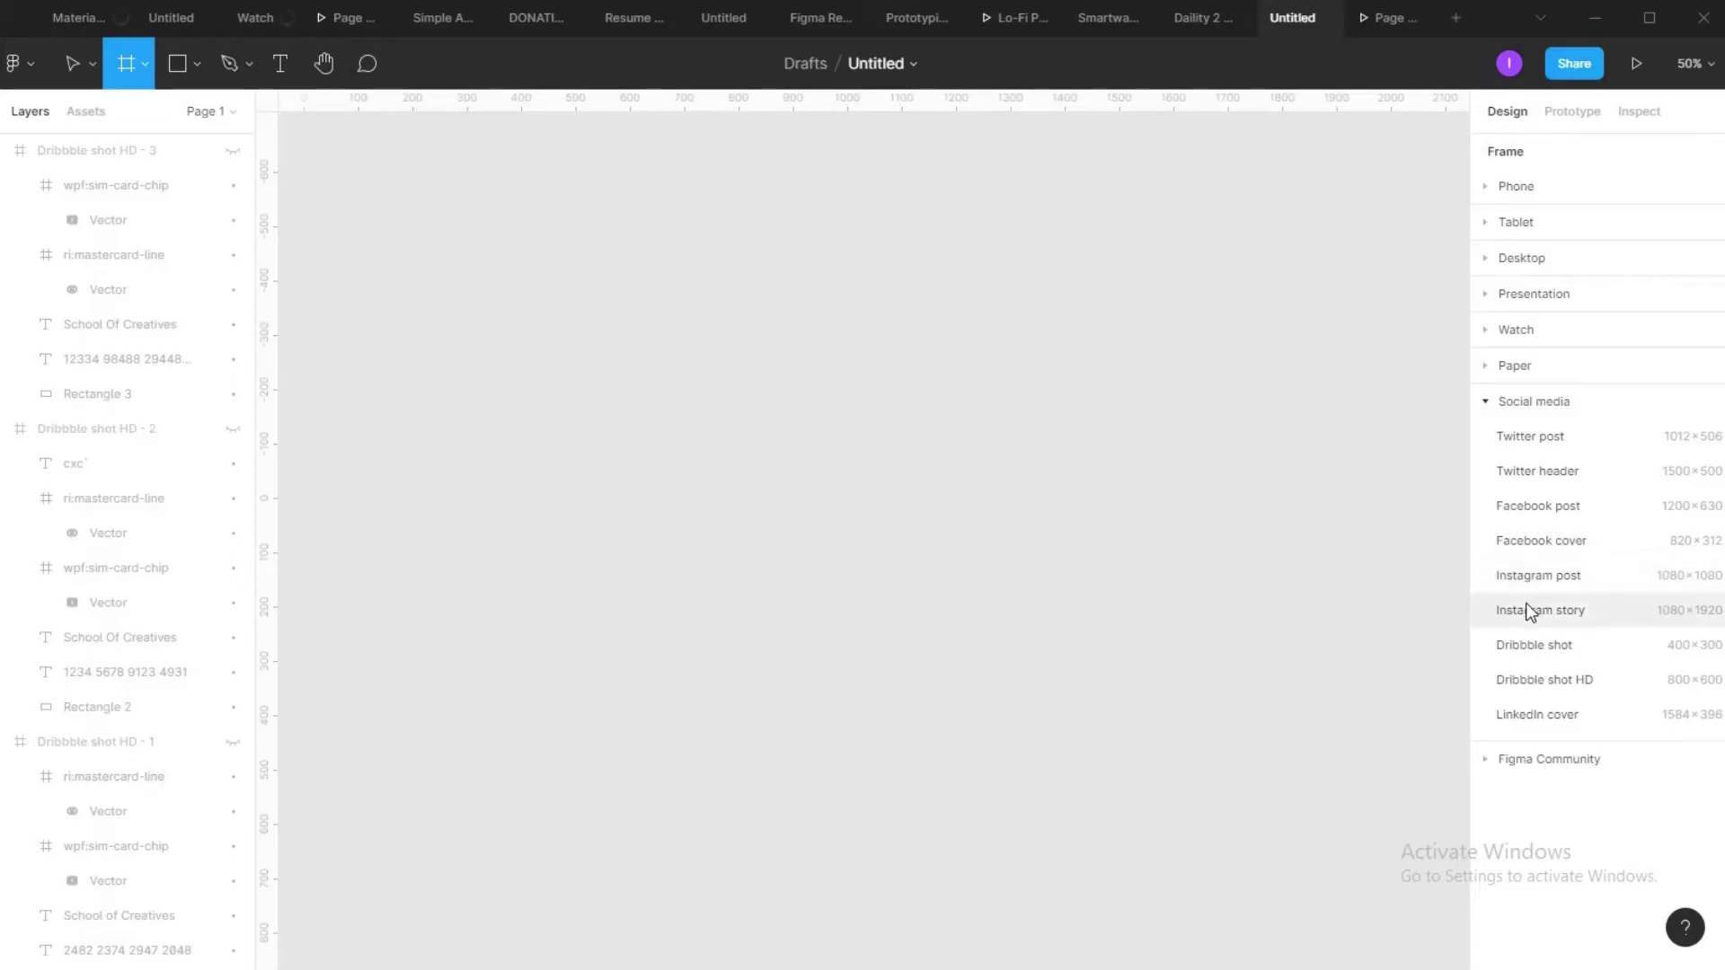
Step: Create an 800×600 Dribbble shot HD frame, Dribbble shot HD - 4, and select it
{"action": "left_click", "coordinate": [1544, 680]}
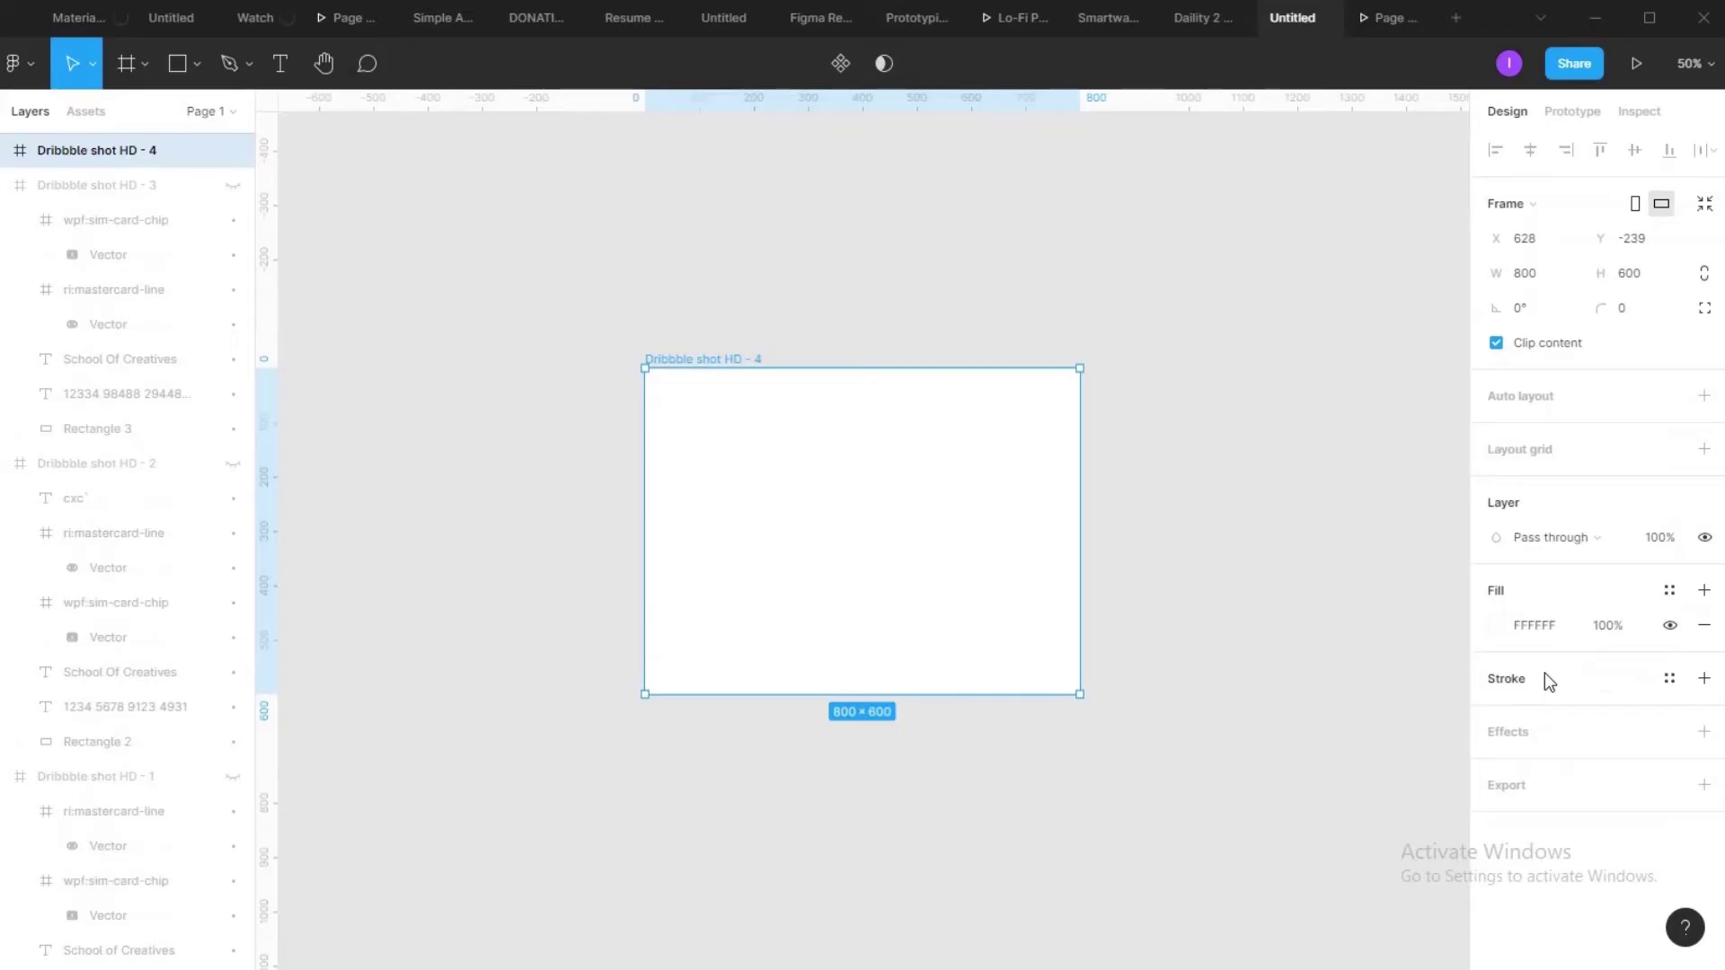
{"action": "left_click", "coordinate": [1249, 599]}
{"action": "left_click_drag", "start_coordinate": [1232, 585], "coordinate": [1273, 492]}
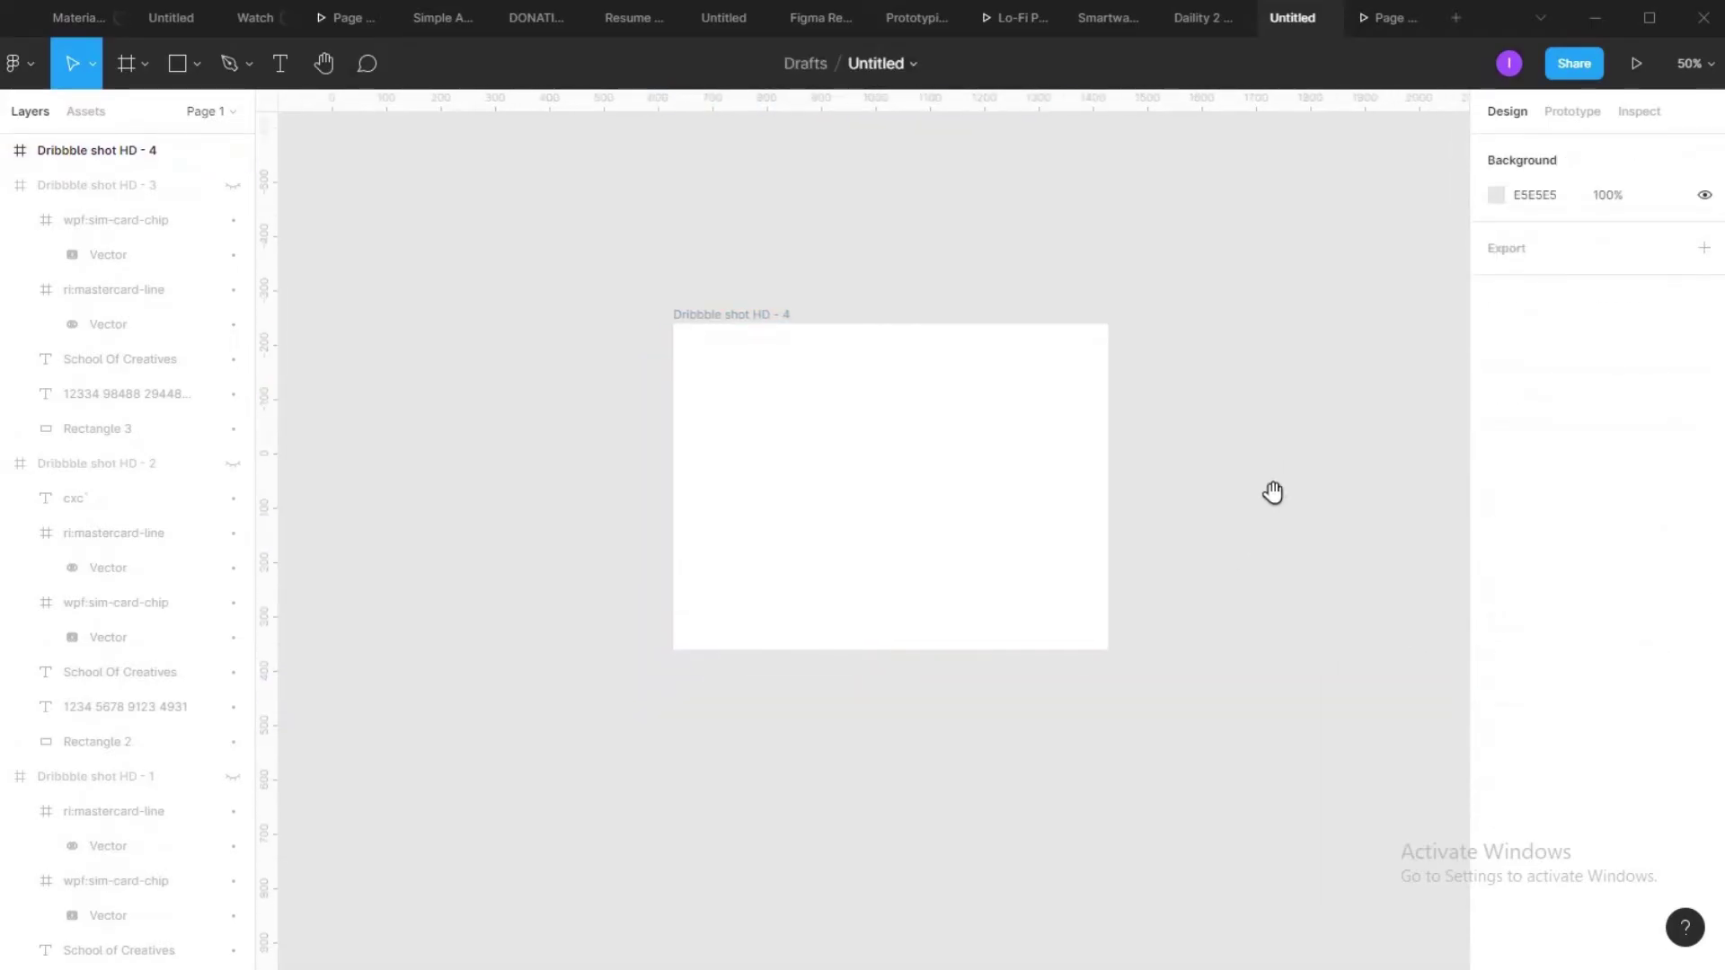
{"action": "left_click", "coordinate": [761, 322]}
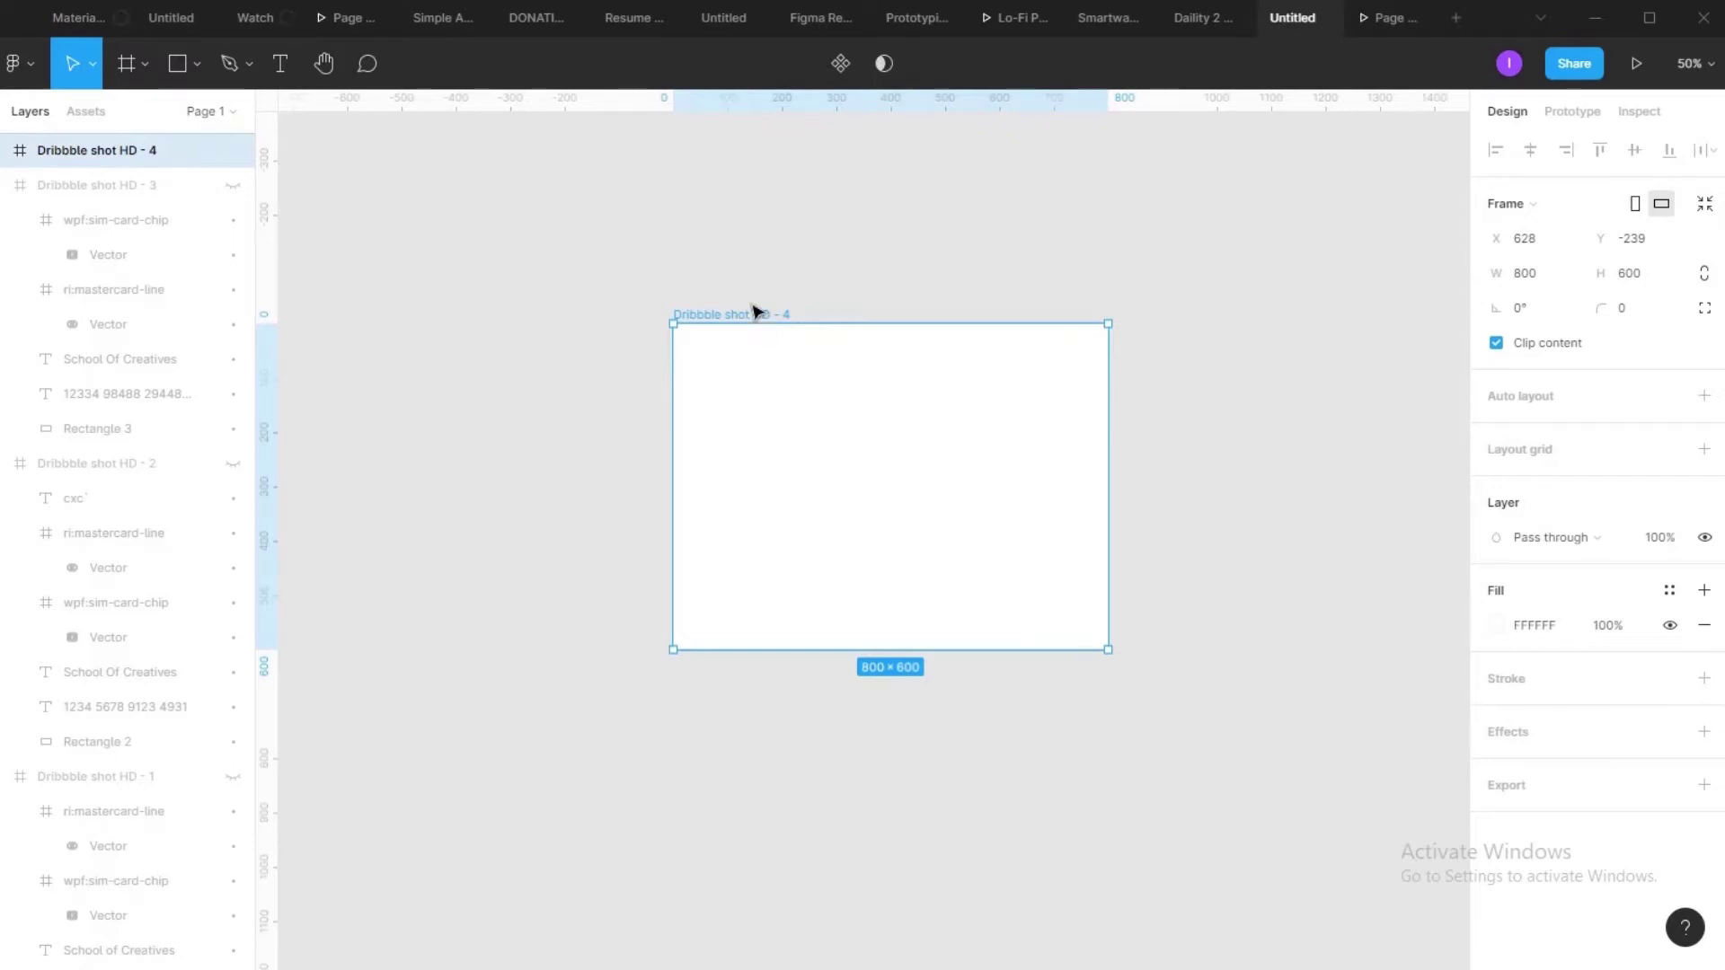
Step: Fill Dribbble shot HD - 4 with the first Unsplash 'nature' photo, a woman before red cliffs
{"action": "right_click", "coordinate": [753, 369]}
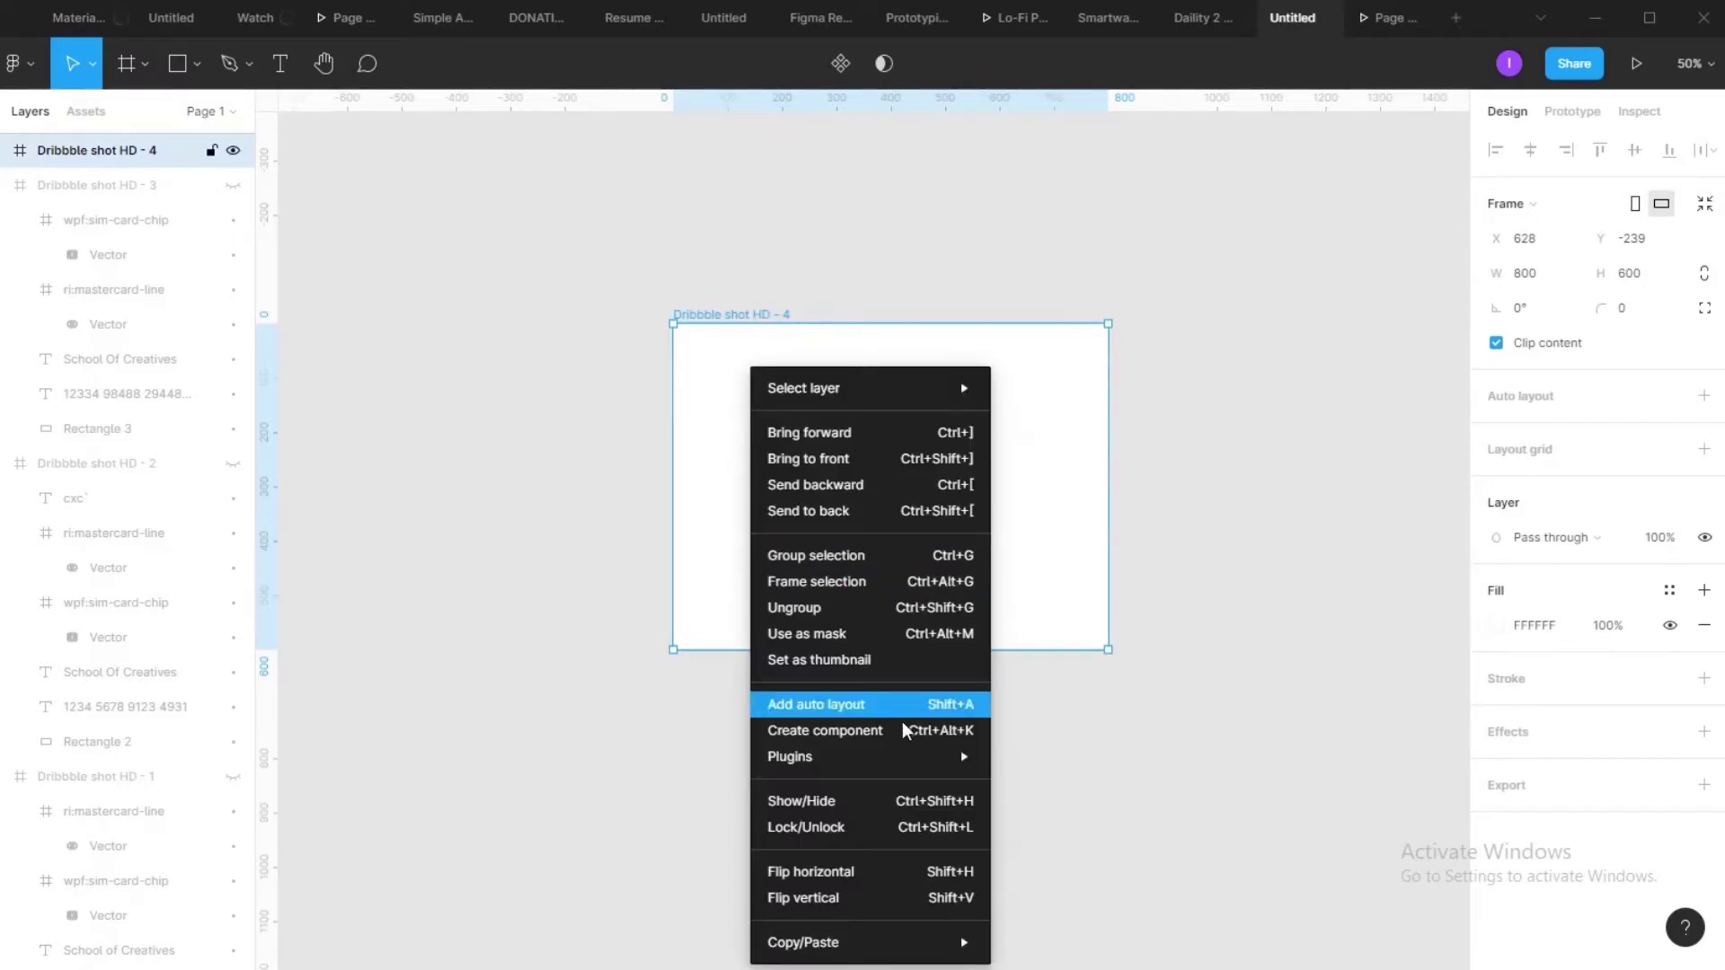
{"action": "mouse_move", "coordinate": [913, 754]}
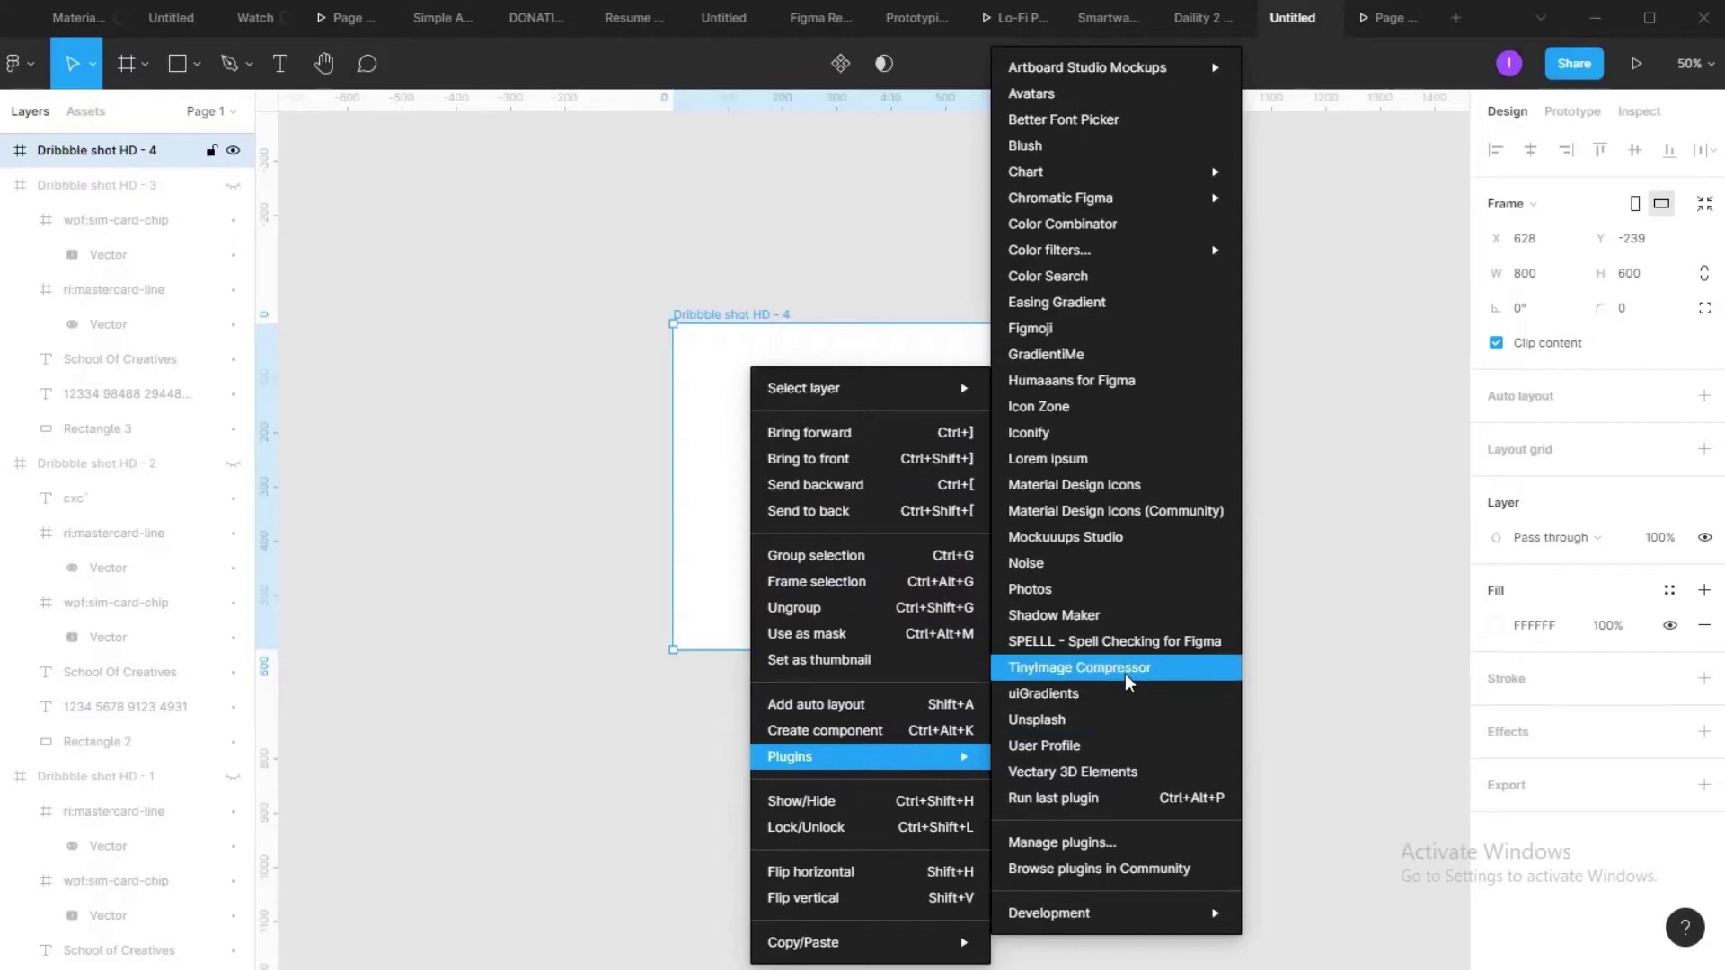
{"action": "left_click", "coordinate": [1122, 710]}
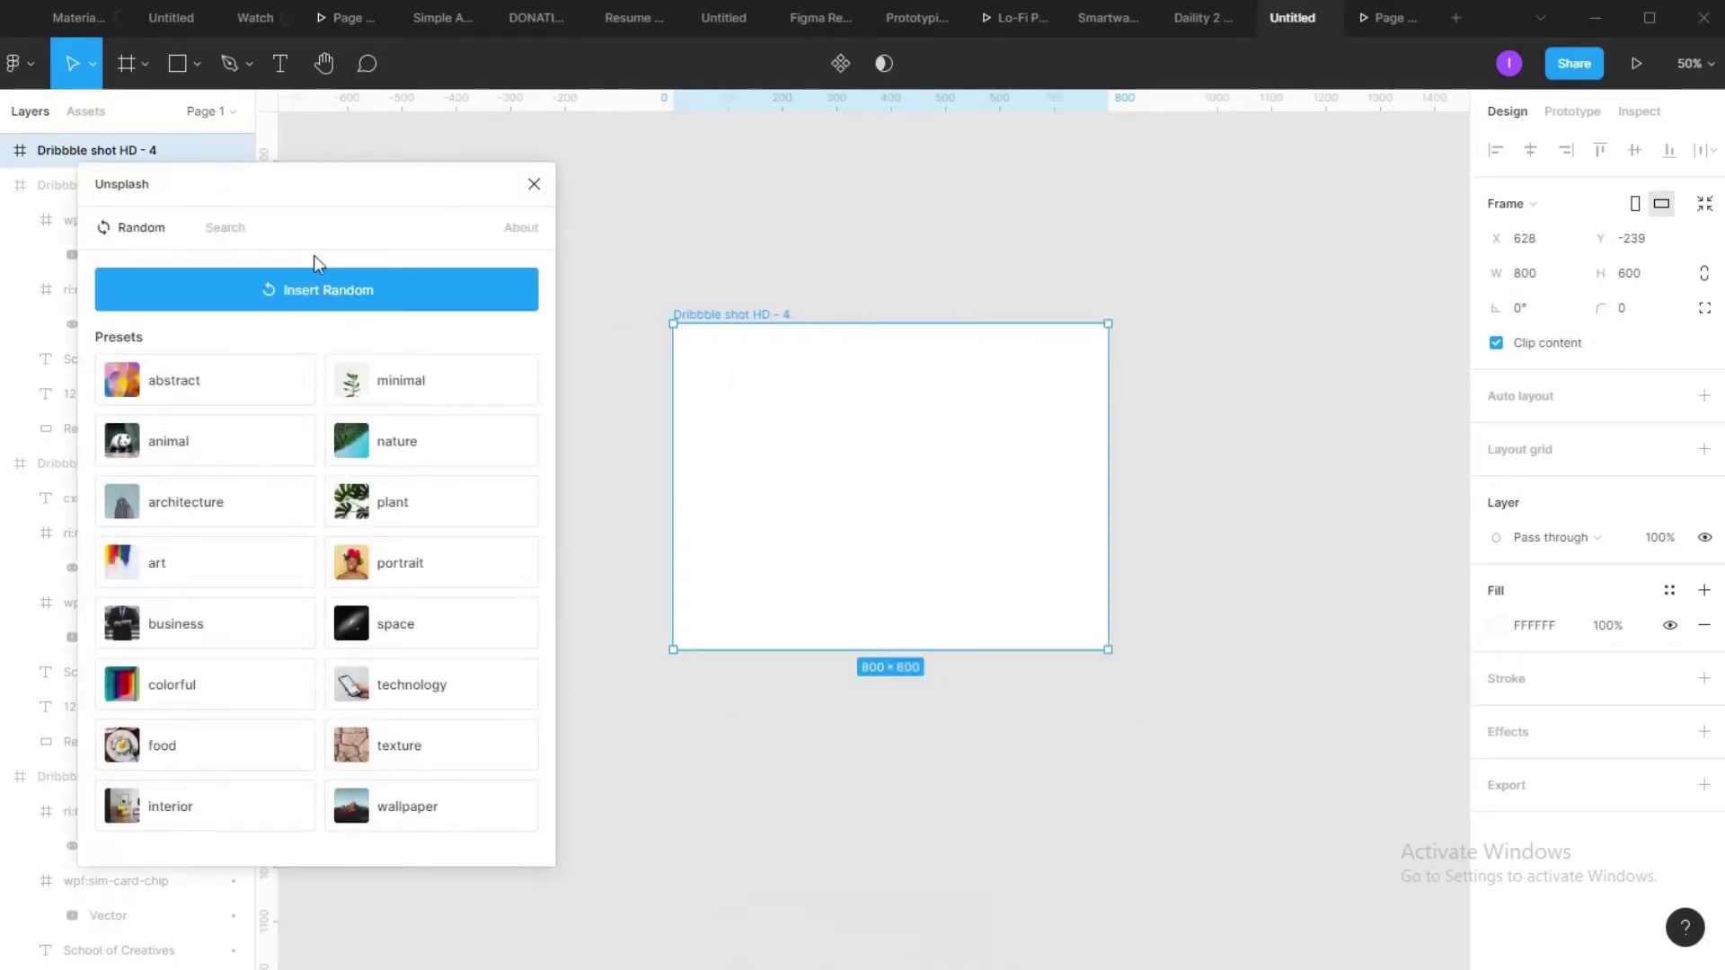
{"action": "left_click", "coordinate": [224, 229]}
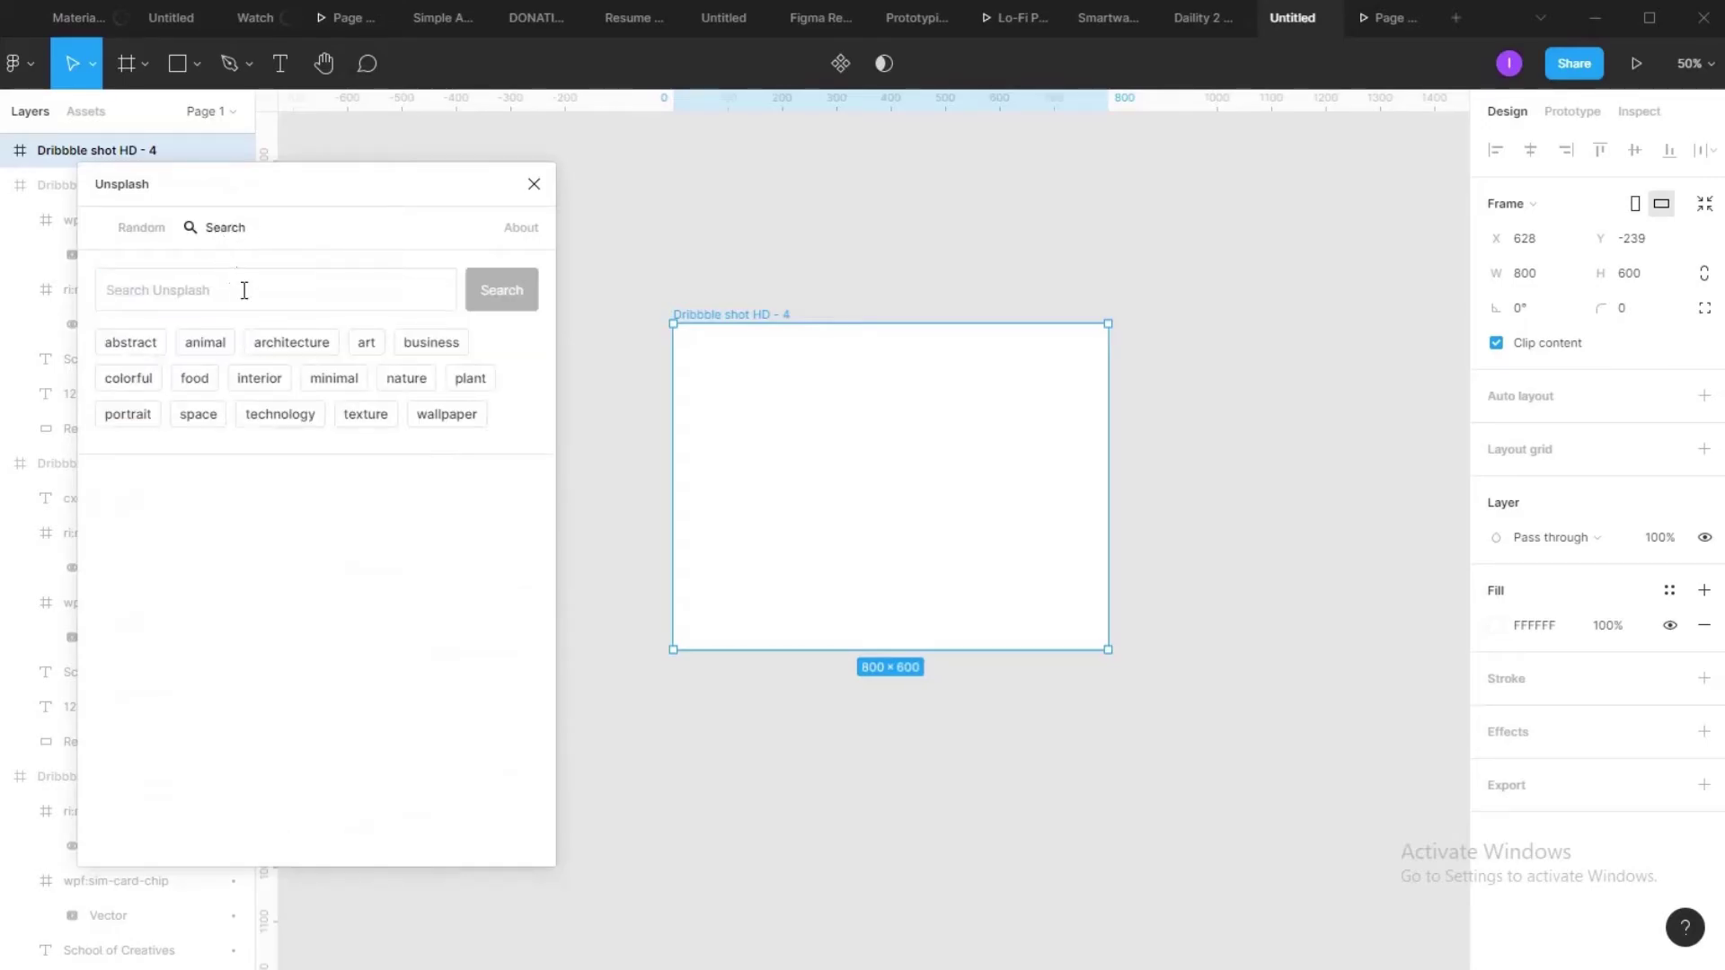
{"action": "left_click", "coordinate": [230, 289]}
{"action": "type", "text": "nature"}
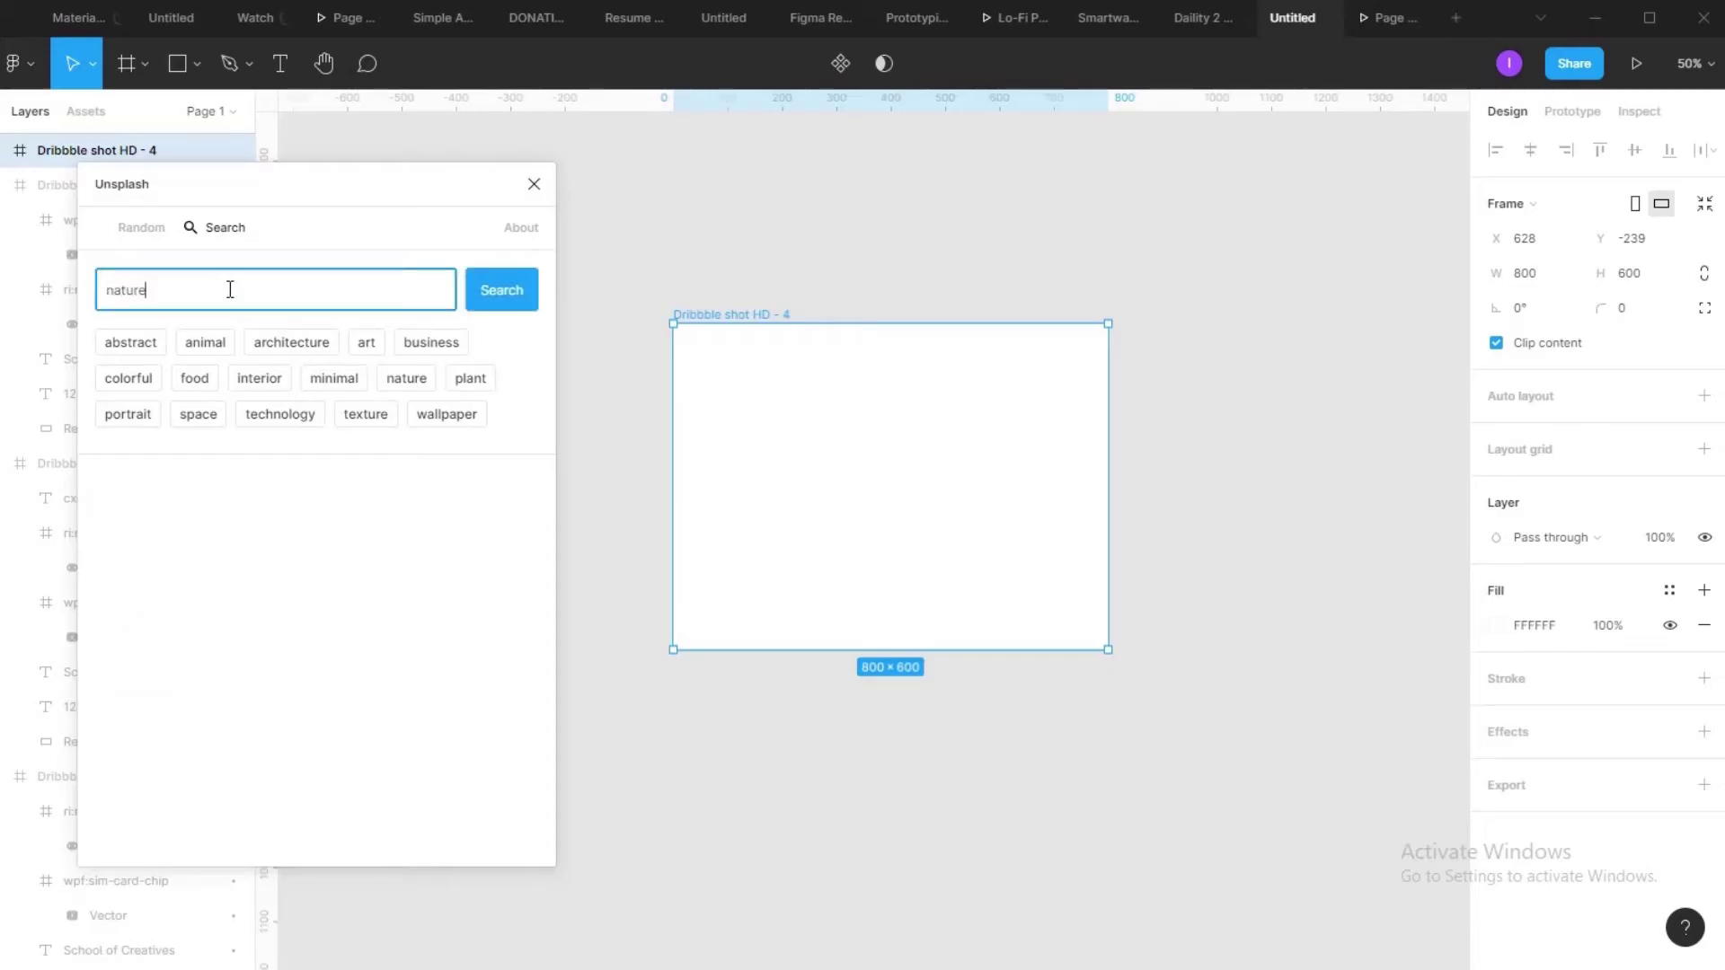
{"action": "key", "text": "Return"}
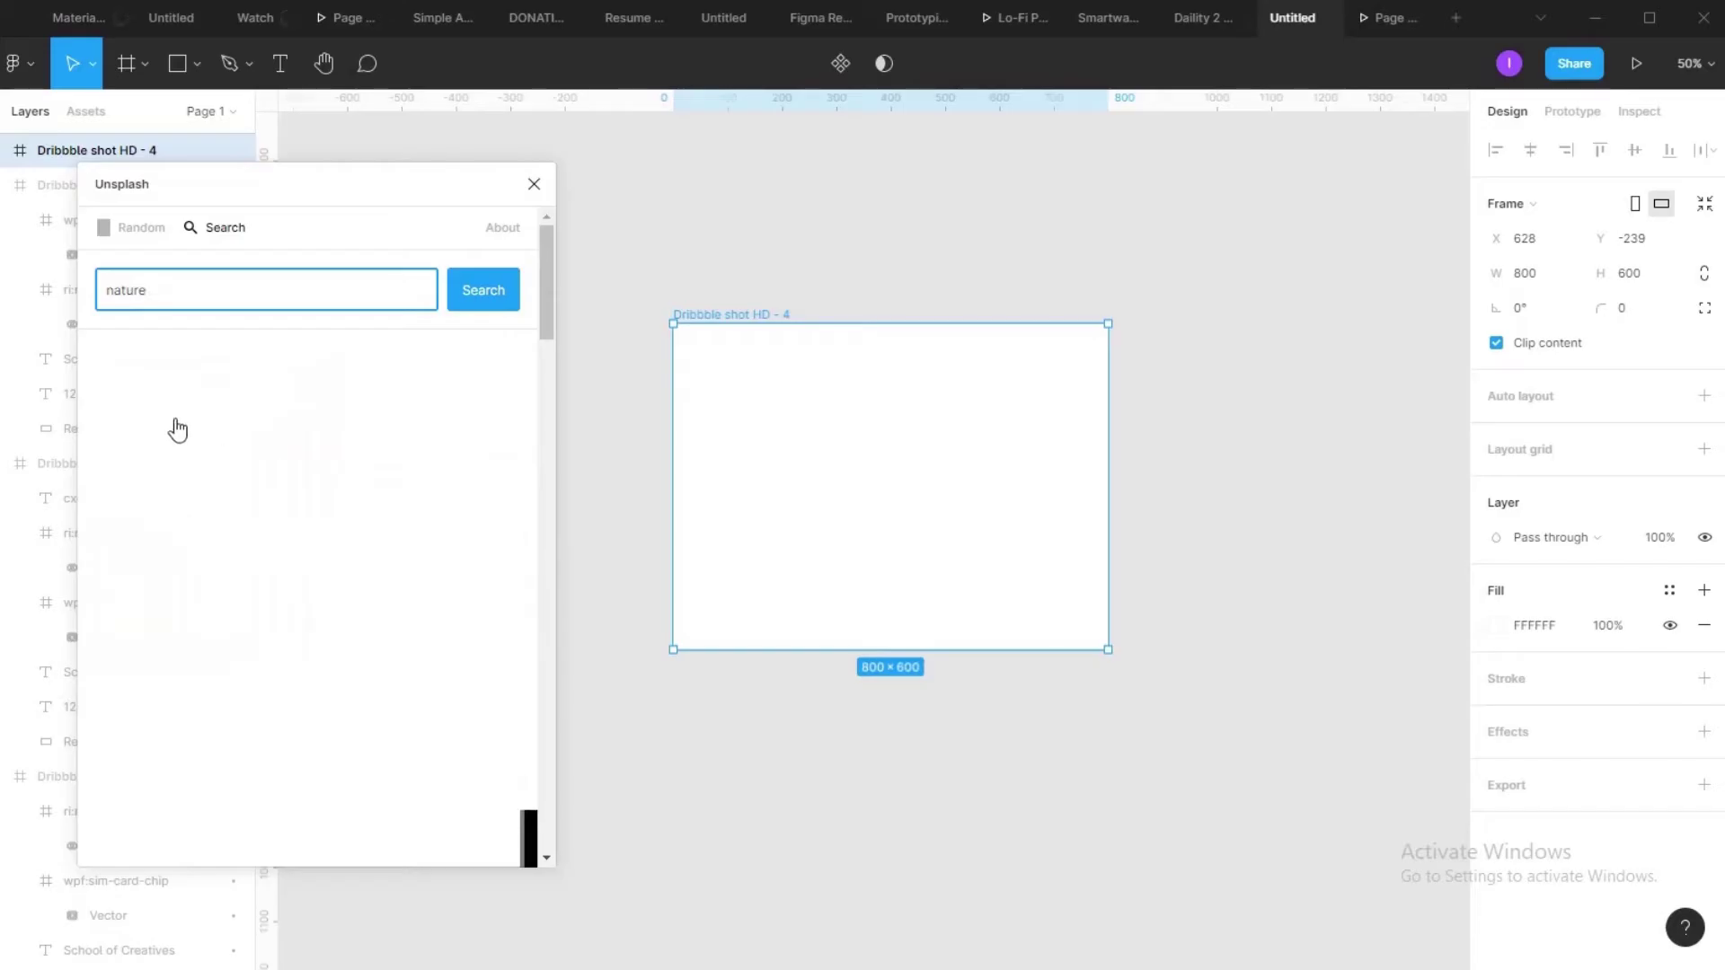
{"action": "left_click", "coordinate": [236, 429]}
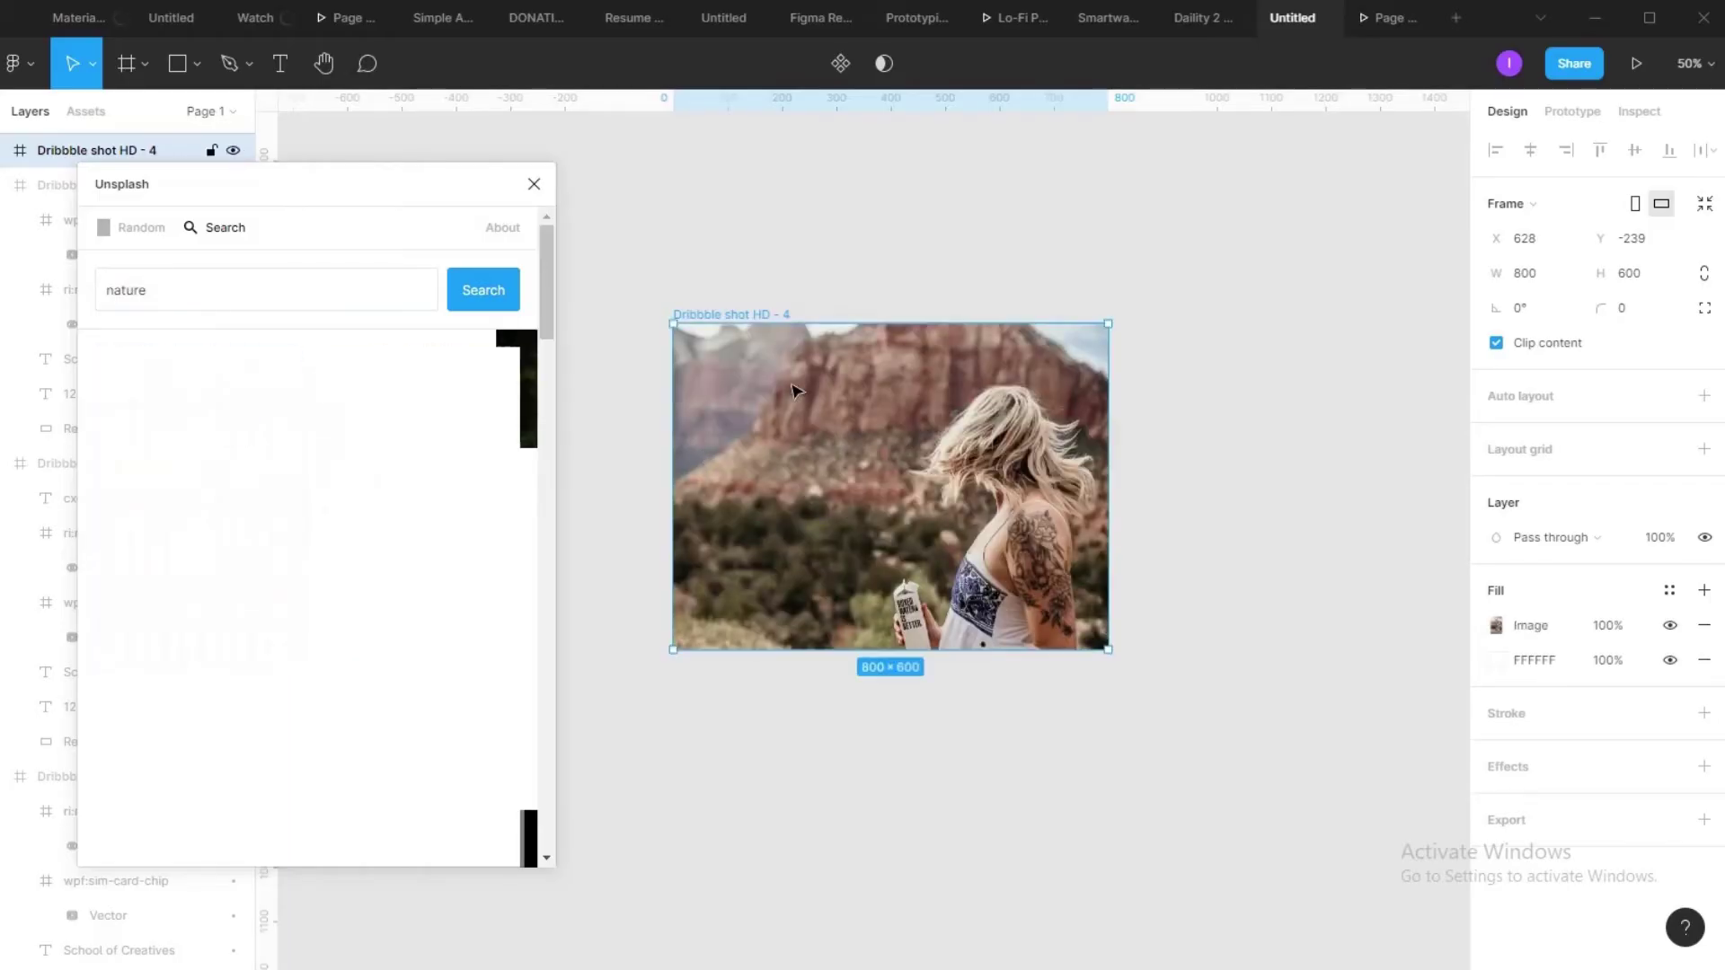
Step: Close the Unsplash panel, zoom to 100% and draw a grey rectangle over the photo
{"action": "left_click", "coordinate": [542, 190]}
{"action": "left_click_drag", "start_coordinate": [943, 296], "coordinate": [928, 254]}
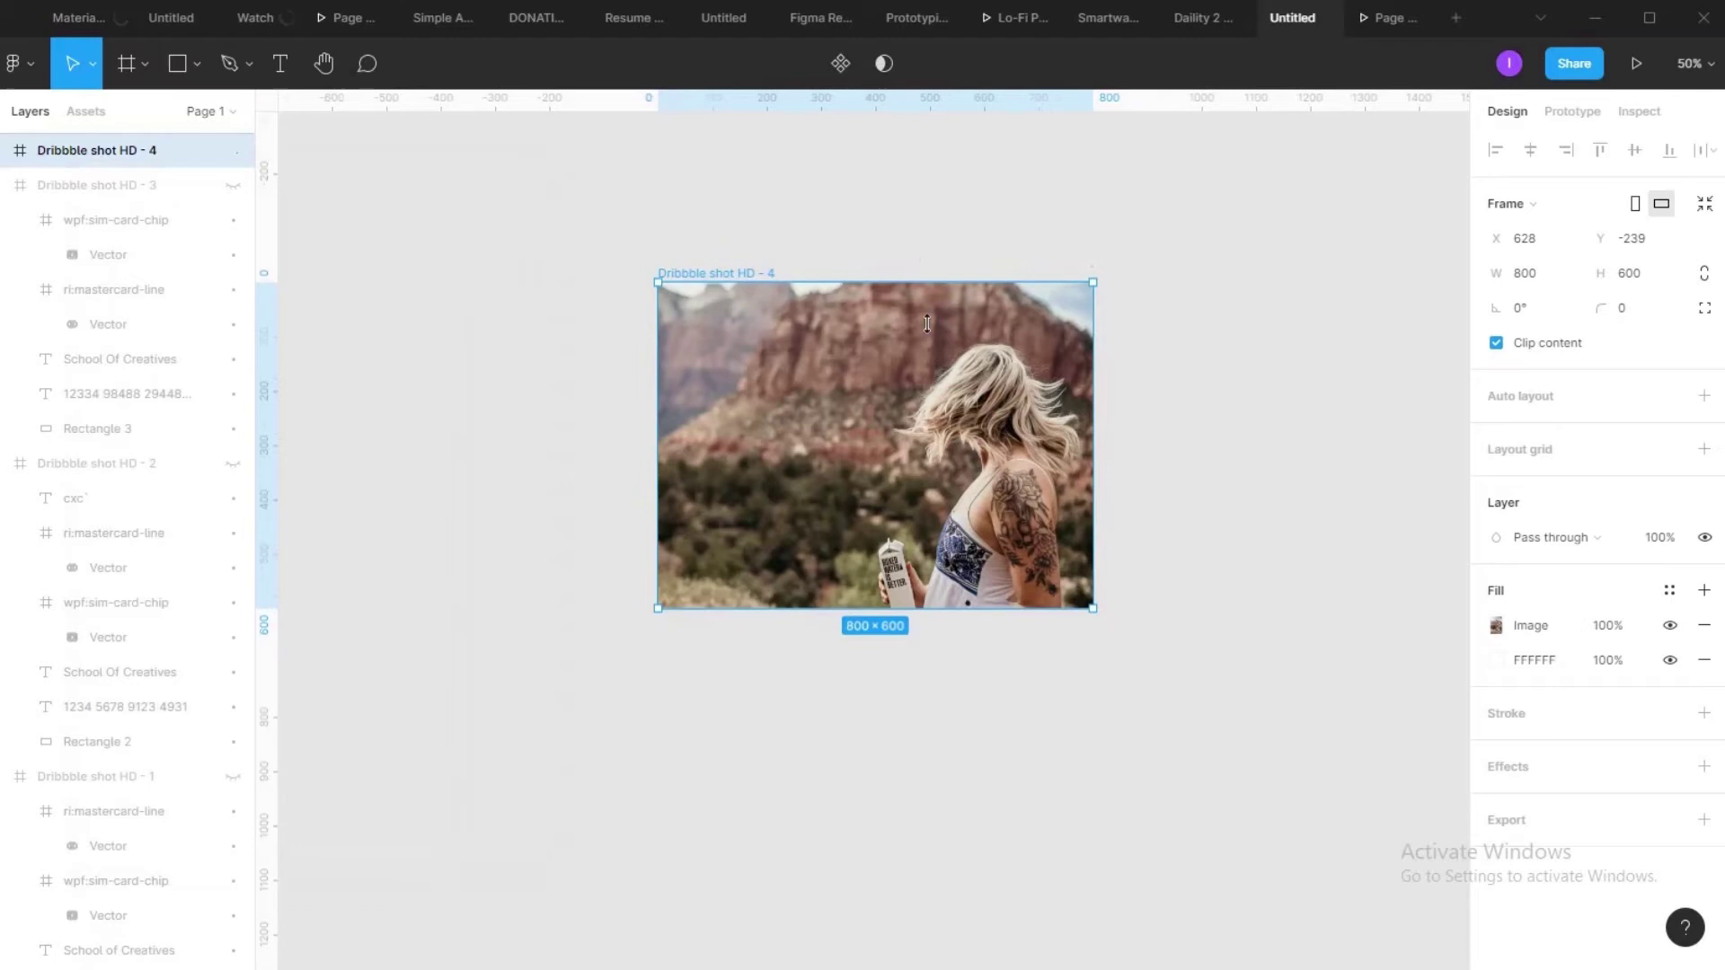
{"action": "key", "text": "shift+0"}
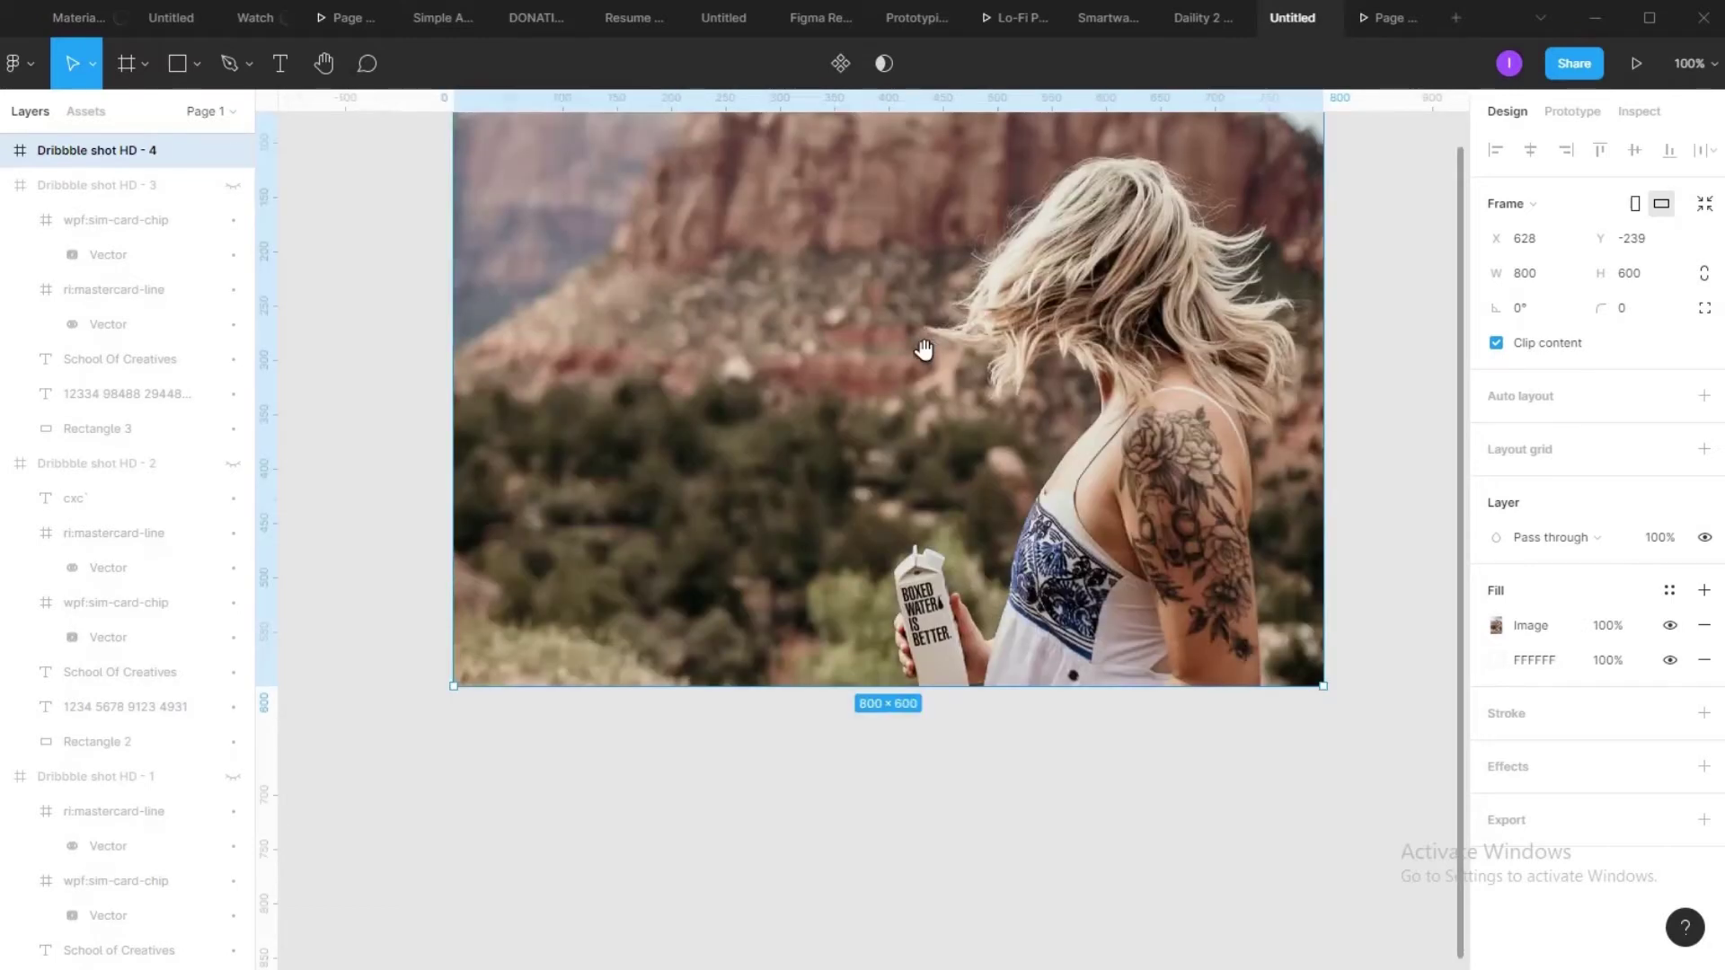
{"action": "left_click_drag", "start_coordinate": [924, 349], "coordinate": [864, 444]}
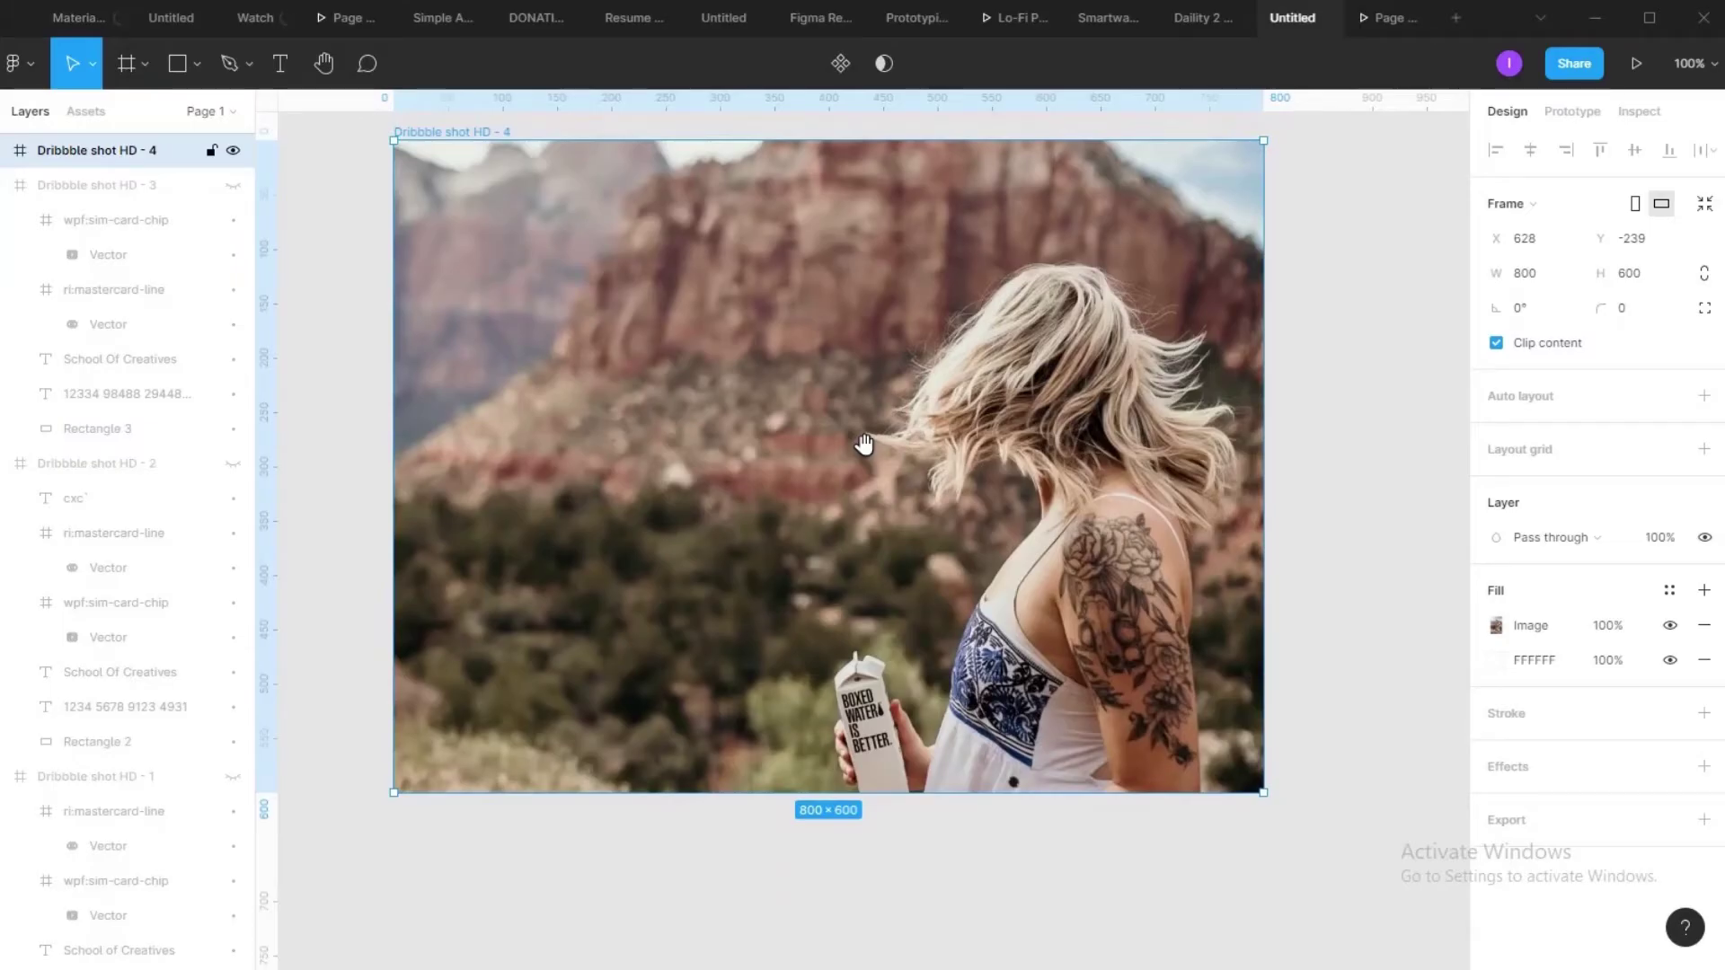
{"action": "key", "text": "r"}
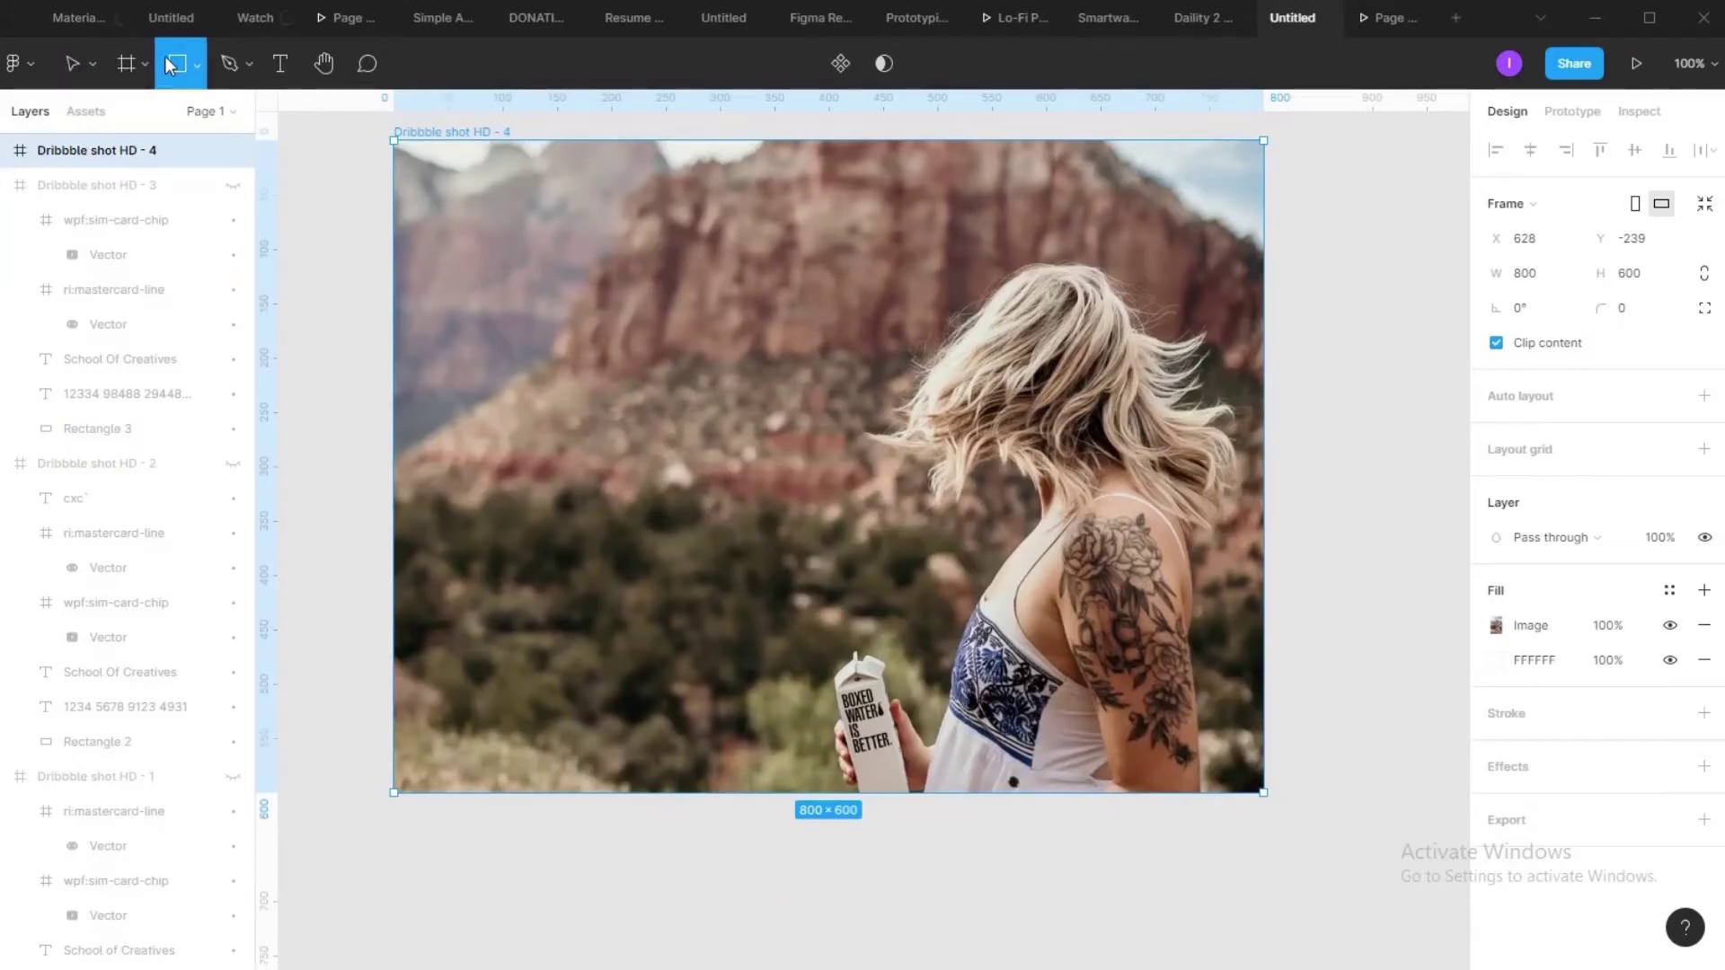
{"action": "left_click", "coordinate": [196, 62]}
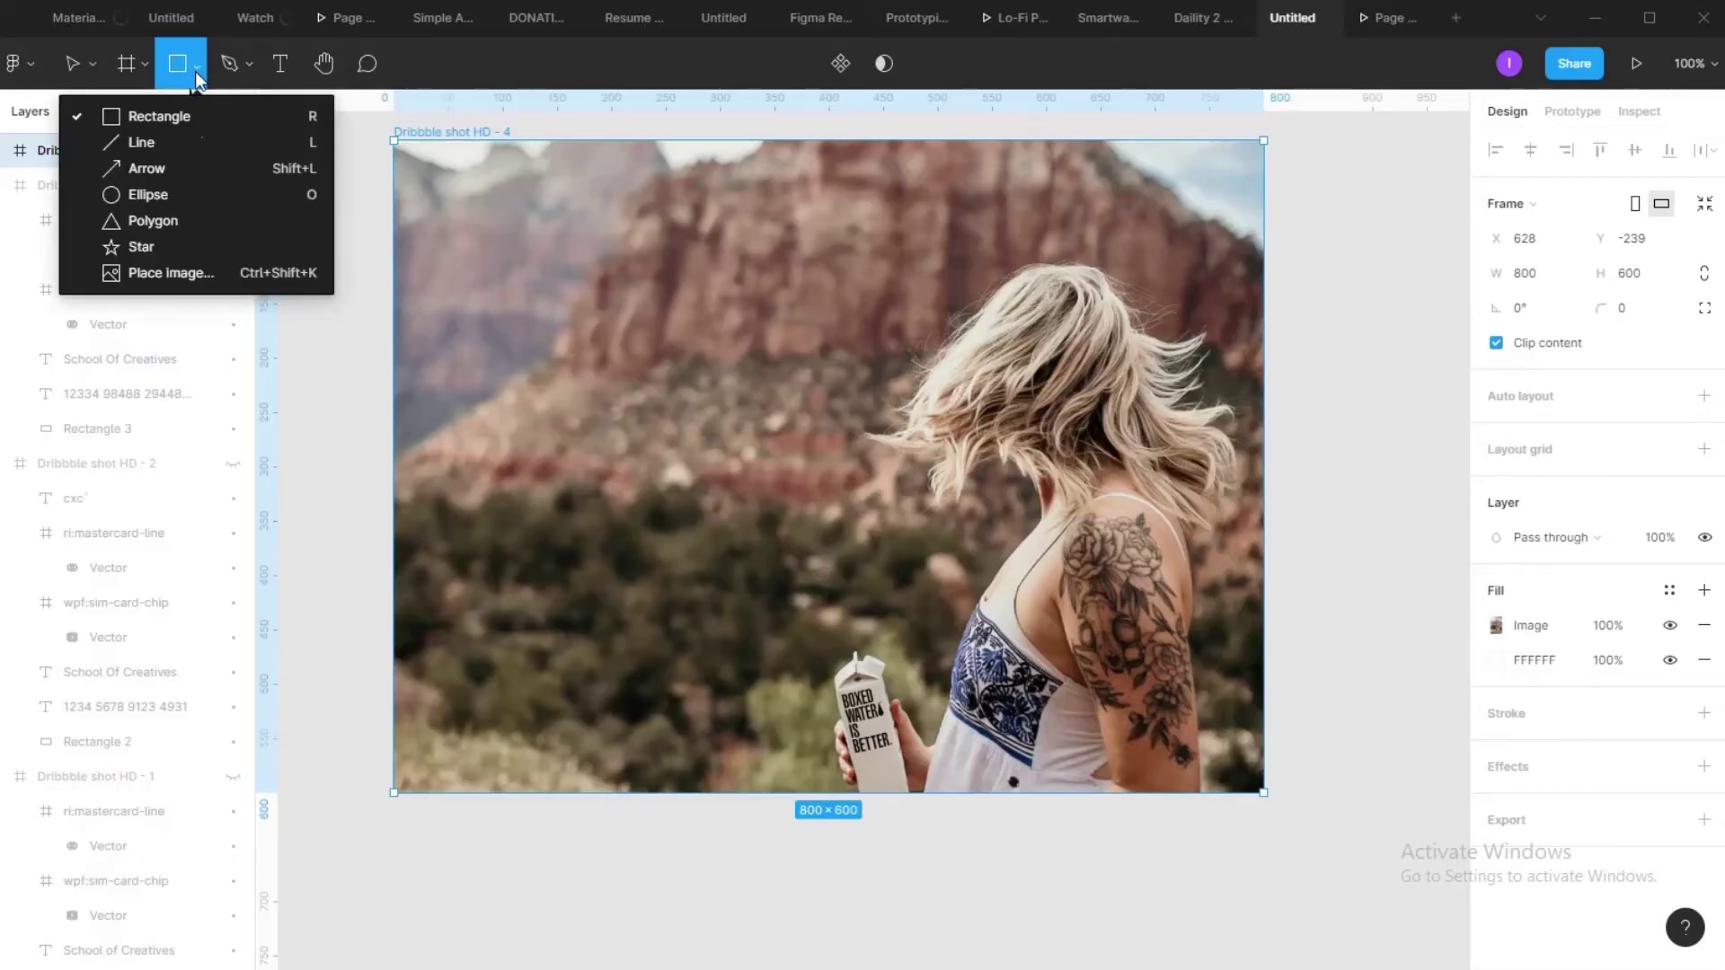
{"action": "left_click", "coordinate": [188, 126]}
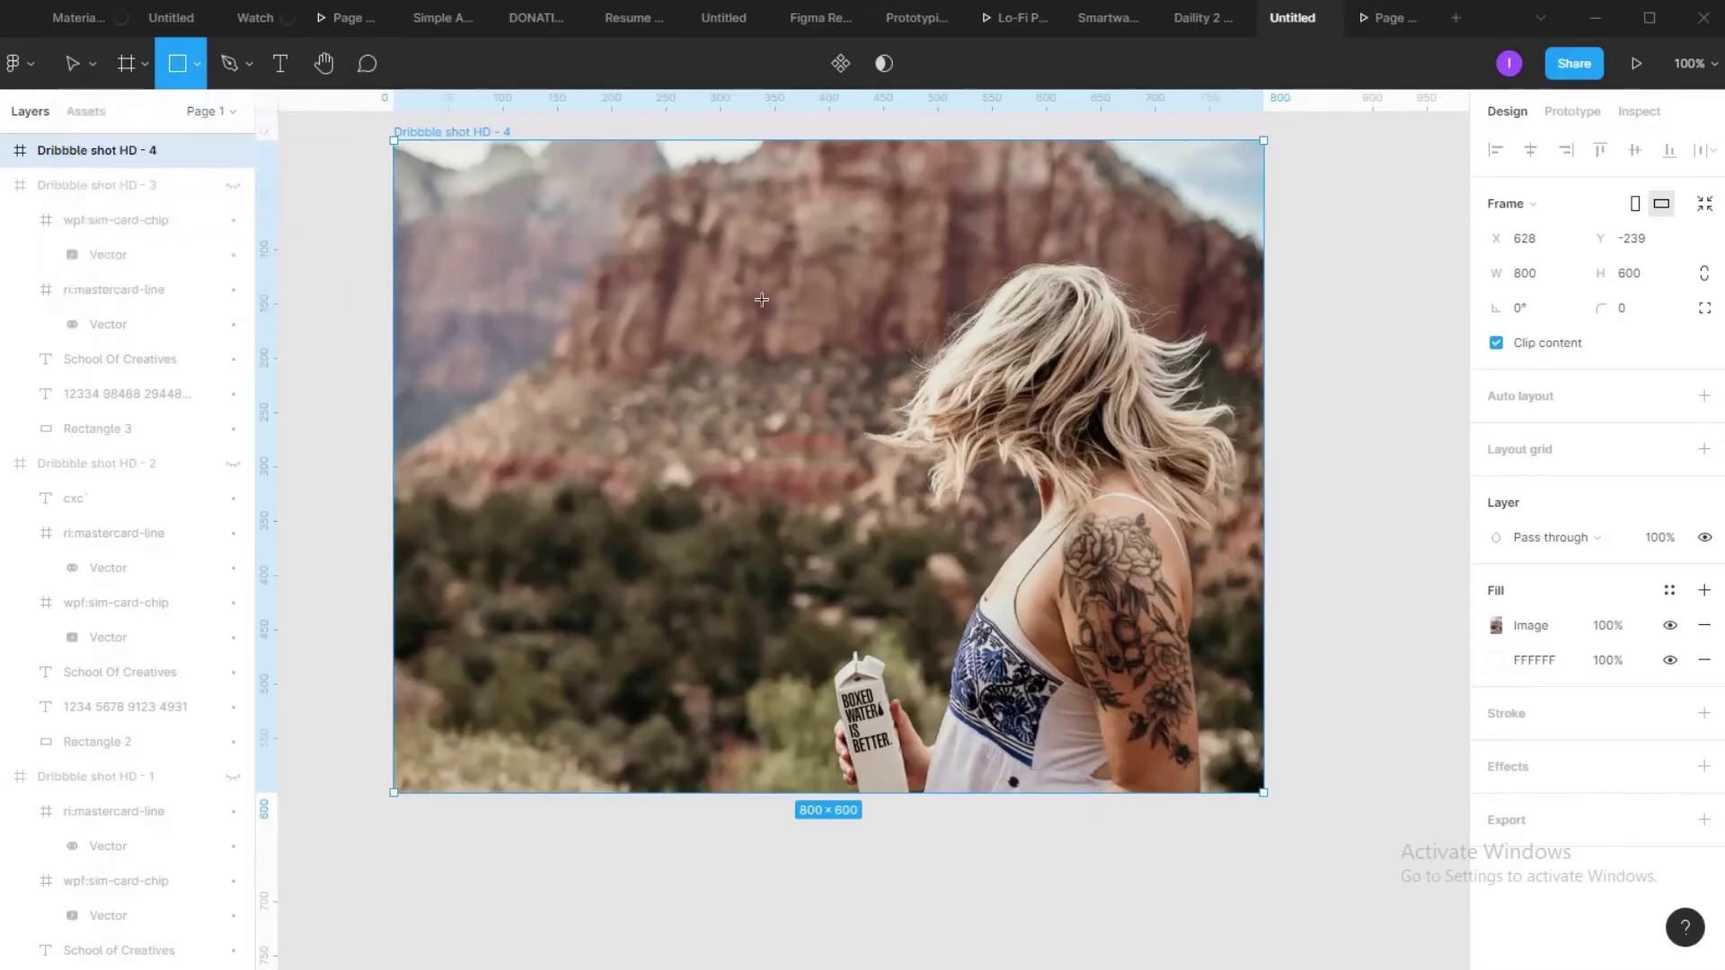
{"action": "mouse_move", "coordinate": [606, 274]}
{"action": "left_mouse_down"}
{"action": "mouse_move", "coordinate": [880, 433]}
{"action": "mouse_move", "coordinate": [1042, 456]}
{"action": "mouse_move", "coordinate": [1099, 533]}
{"action": "left_mouse_up"}
{"action": "key", "text": "Escape"}
Step: Place the rectangle at X 173, Y 141 with corner radius 19 and height 245
{"action": "left_click_drag", "start_coordinate": [903, 406], "coordinate": [899, 412]}
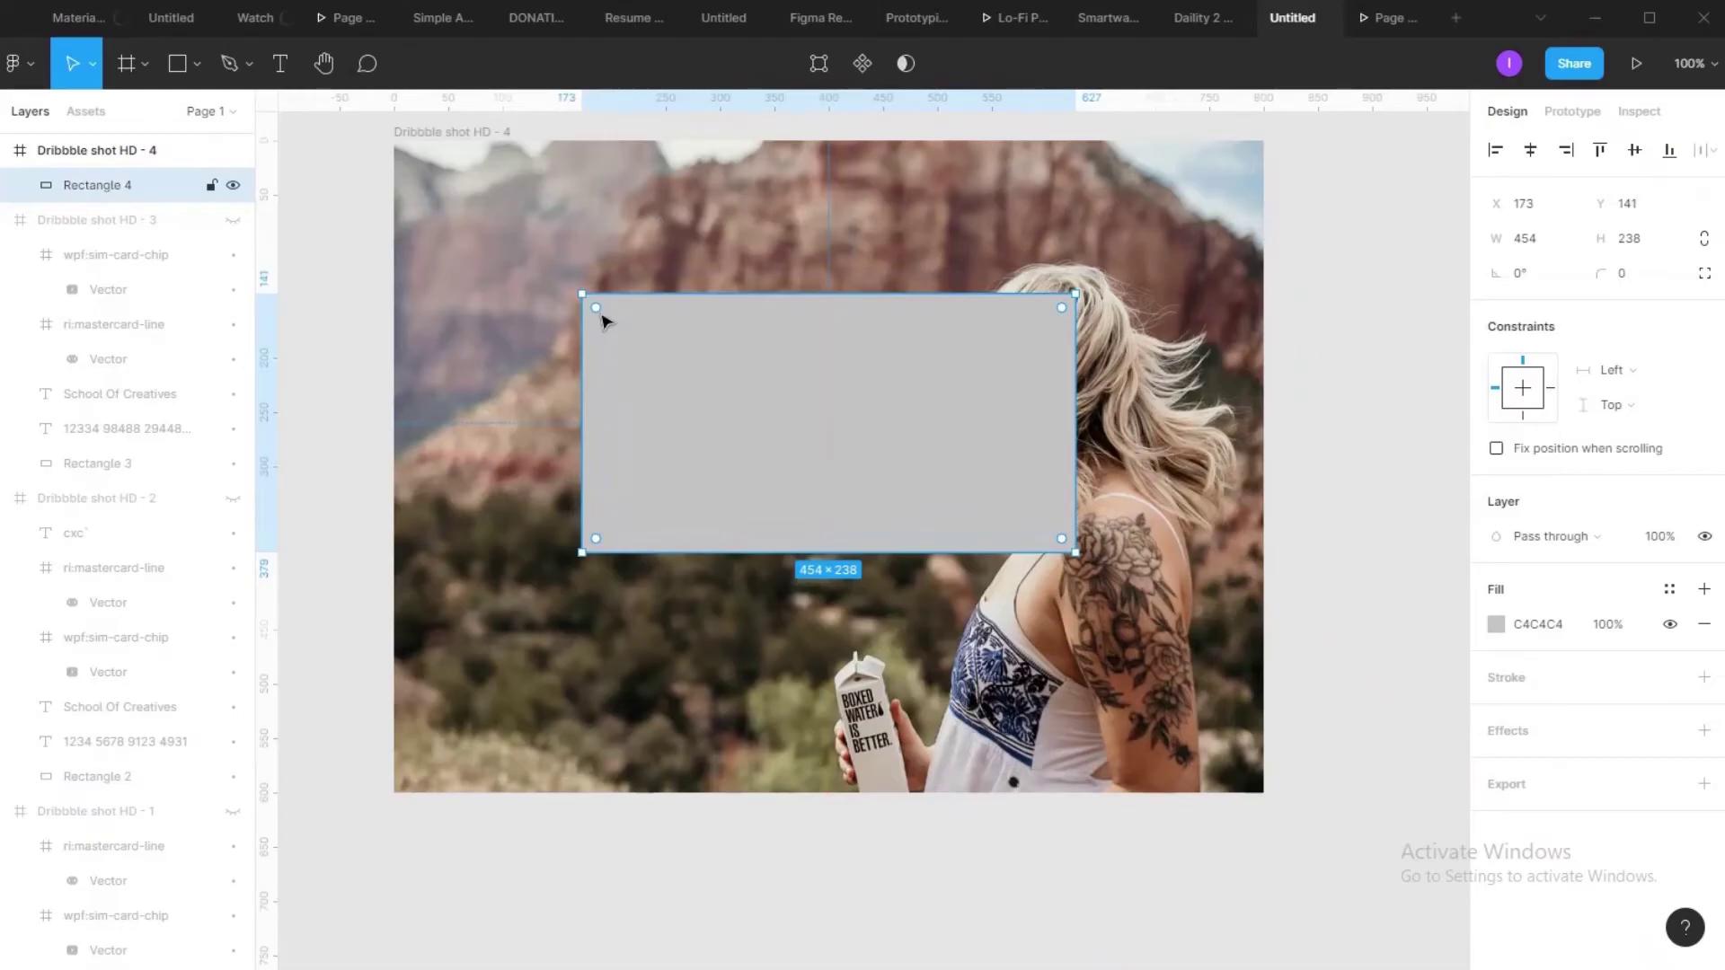
{"action": "left_click_drag", "start_coordinate": [602, 313], "coordinate": [614, 326]}
{"action": "left_click", "coordinate": [1309, 516]}
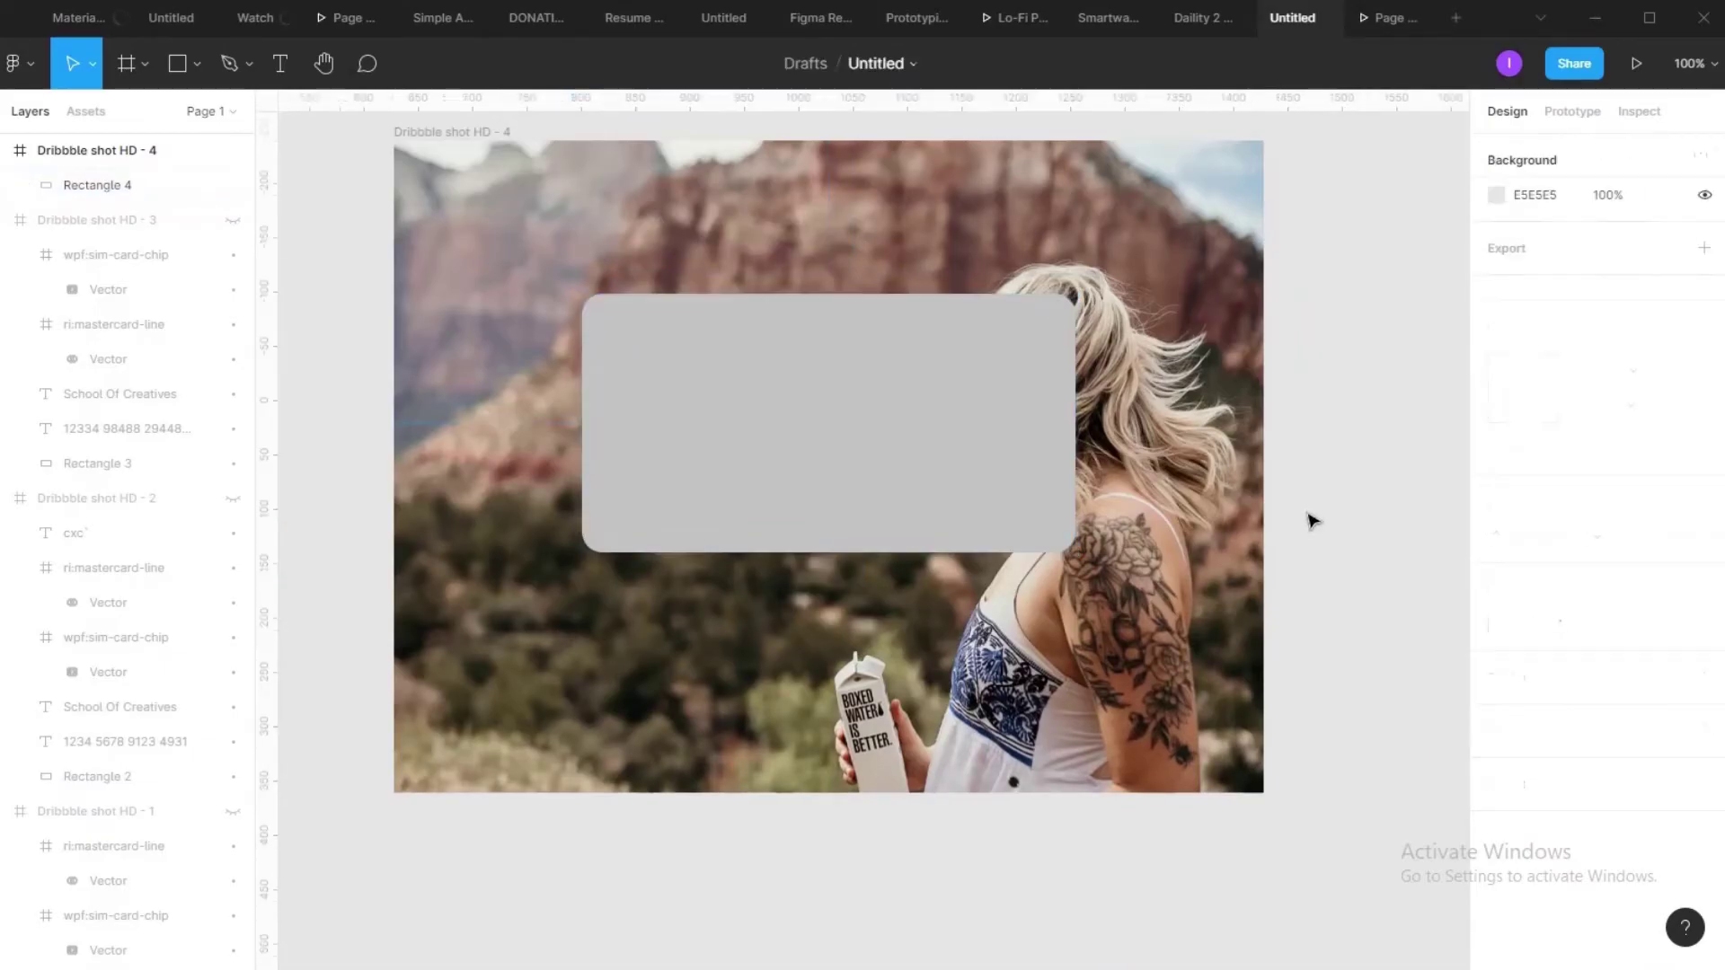
{"action": "left_click", "coordinate": [963, 489]}
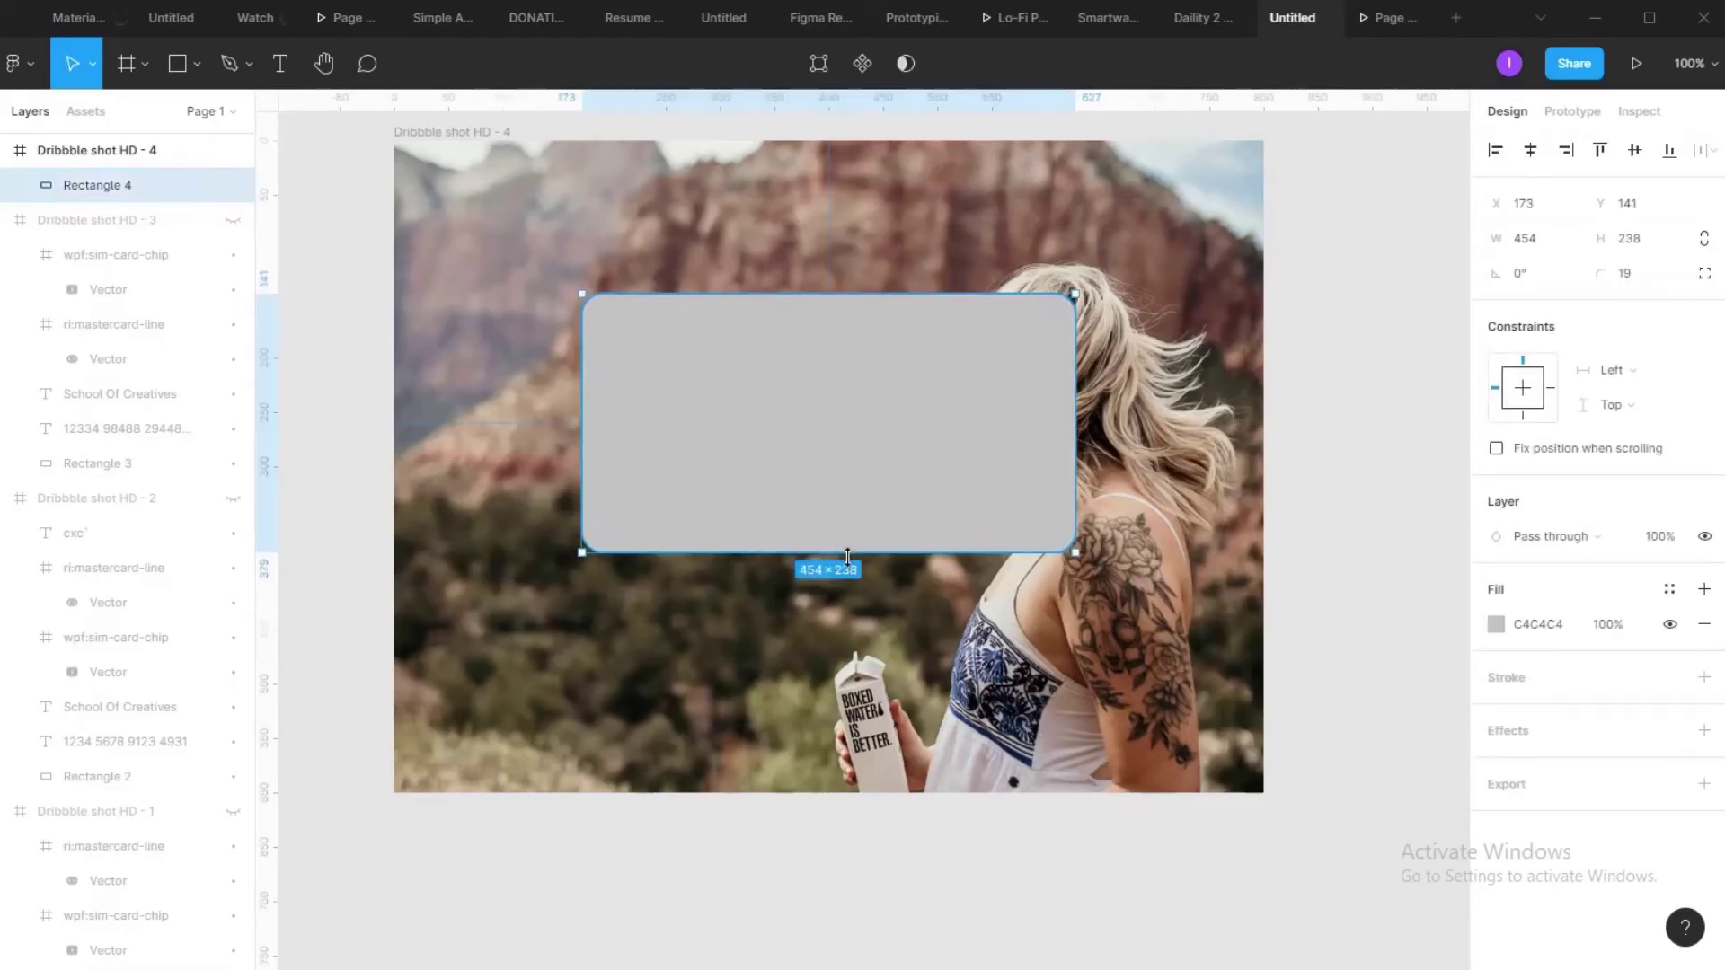
{"action": "left_click_drag", "start_coordinate": [852, 547], "coordinate": [852, 553]}
{"action": "left_click", "coordinate": [1274, 443]}
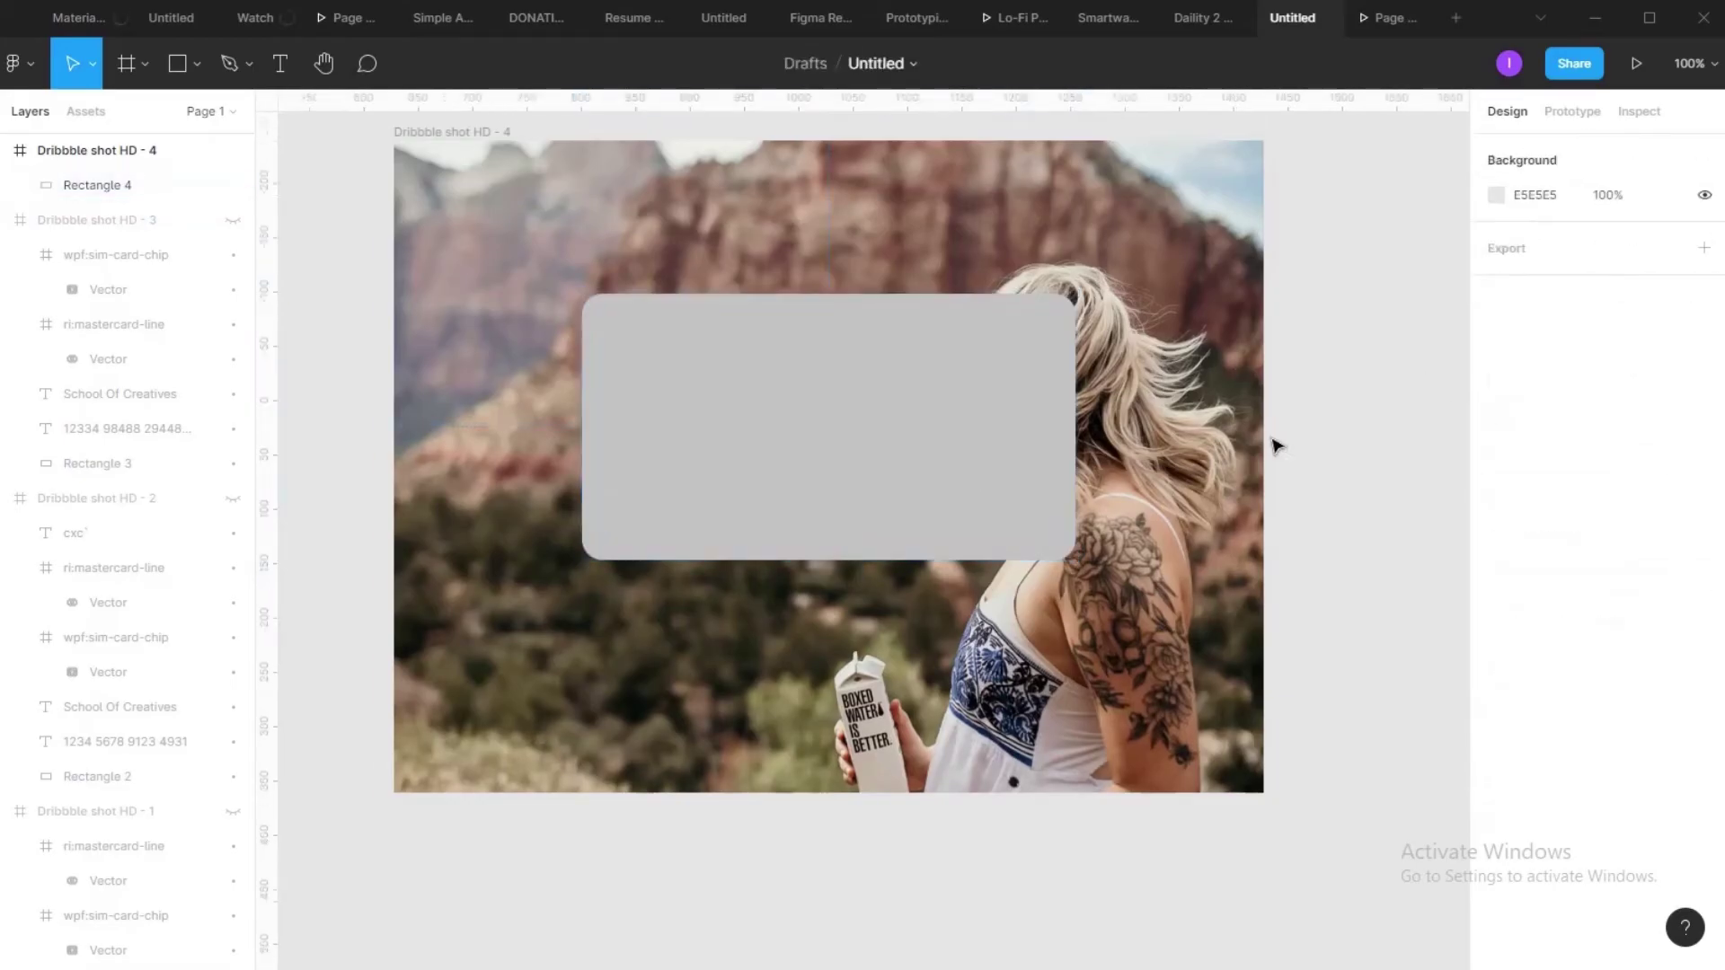
Step: Change the card's fill to a linear gradient running from top-left to bottom-right
{"action": "left_click", "coordinate": [1080, 453]}
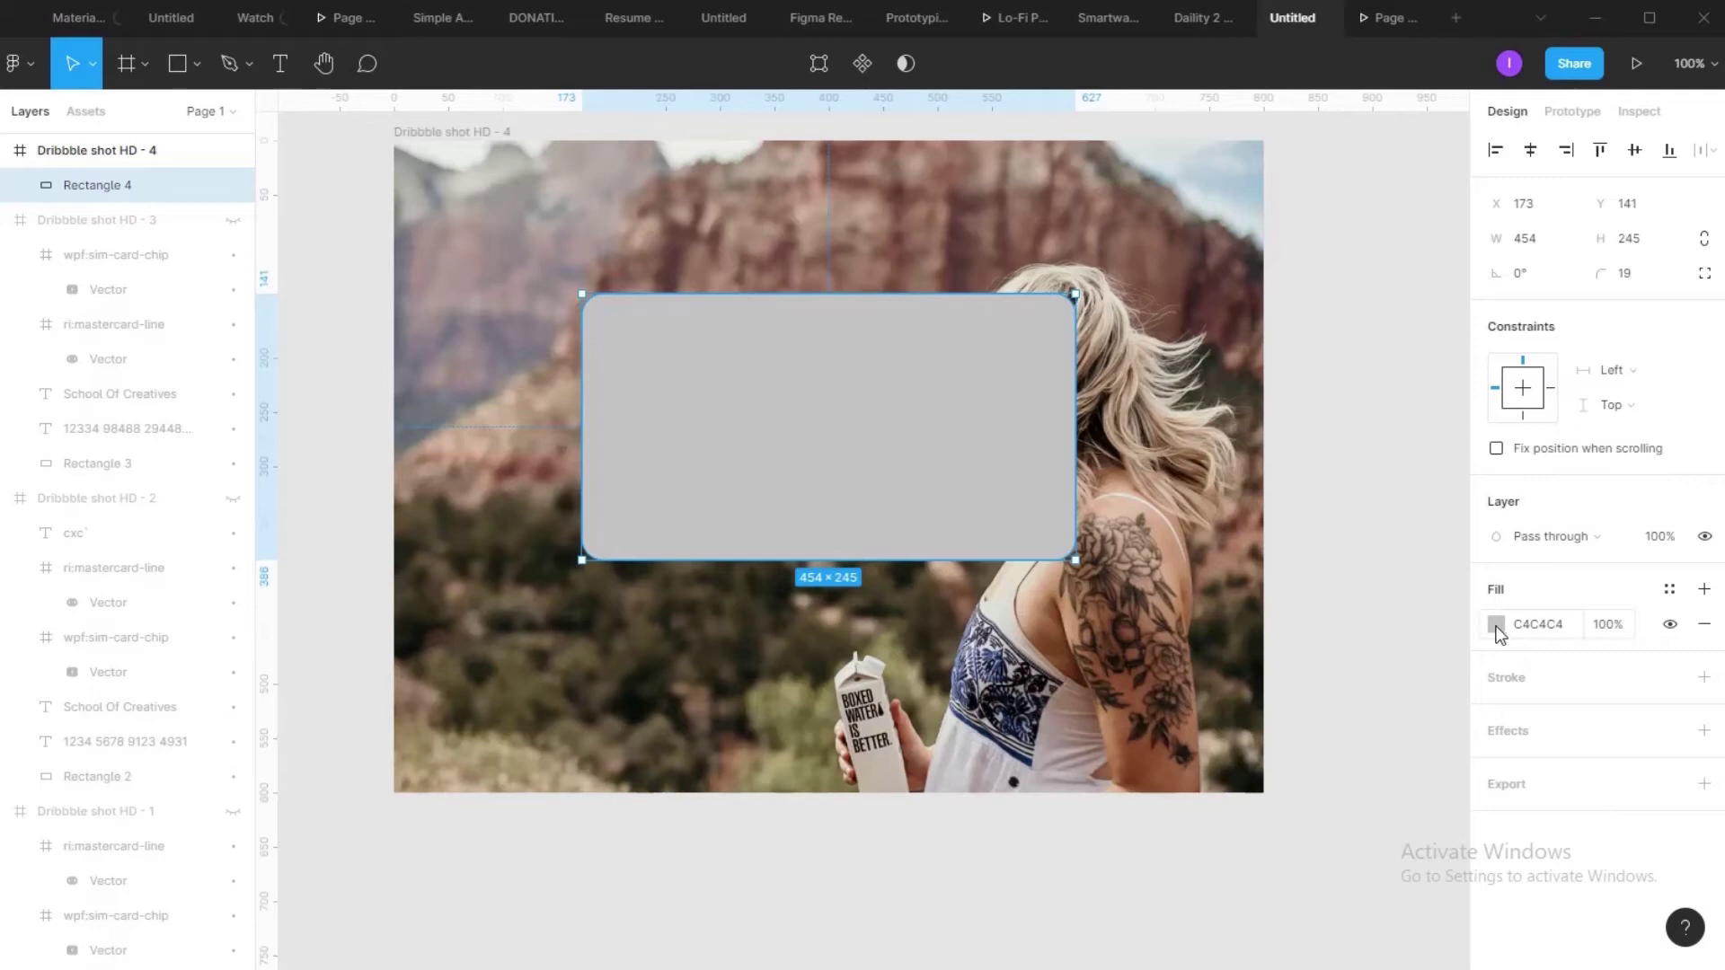
{"action": "left_click", "coordinate": [1495, 624]}
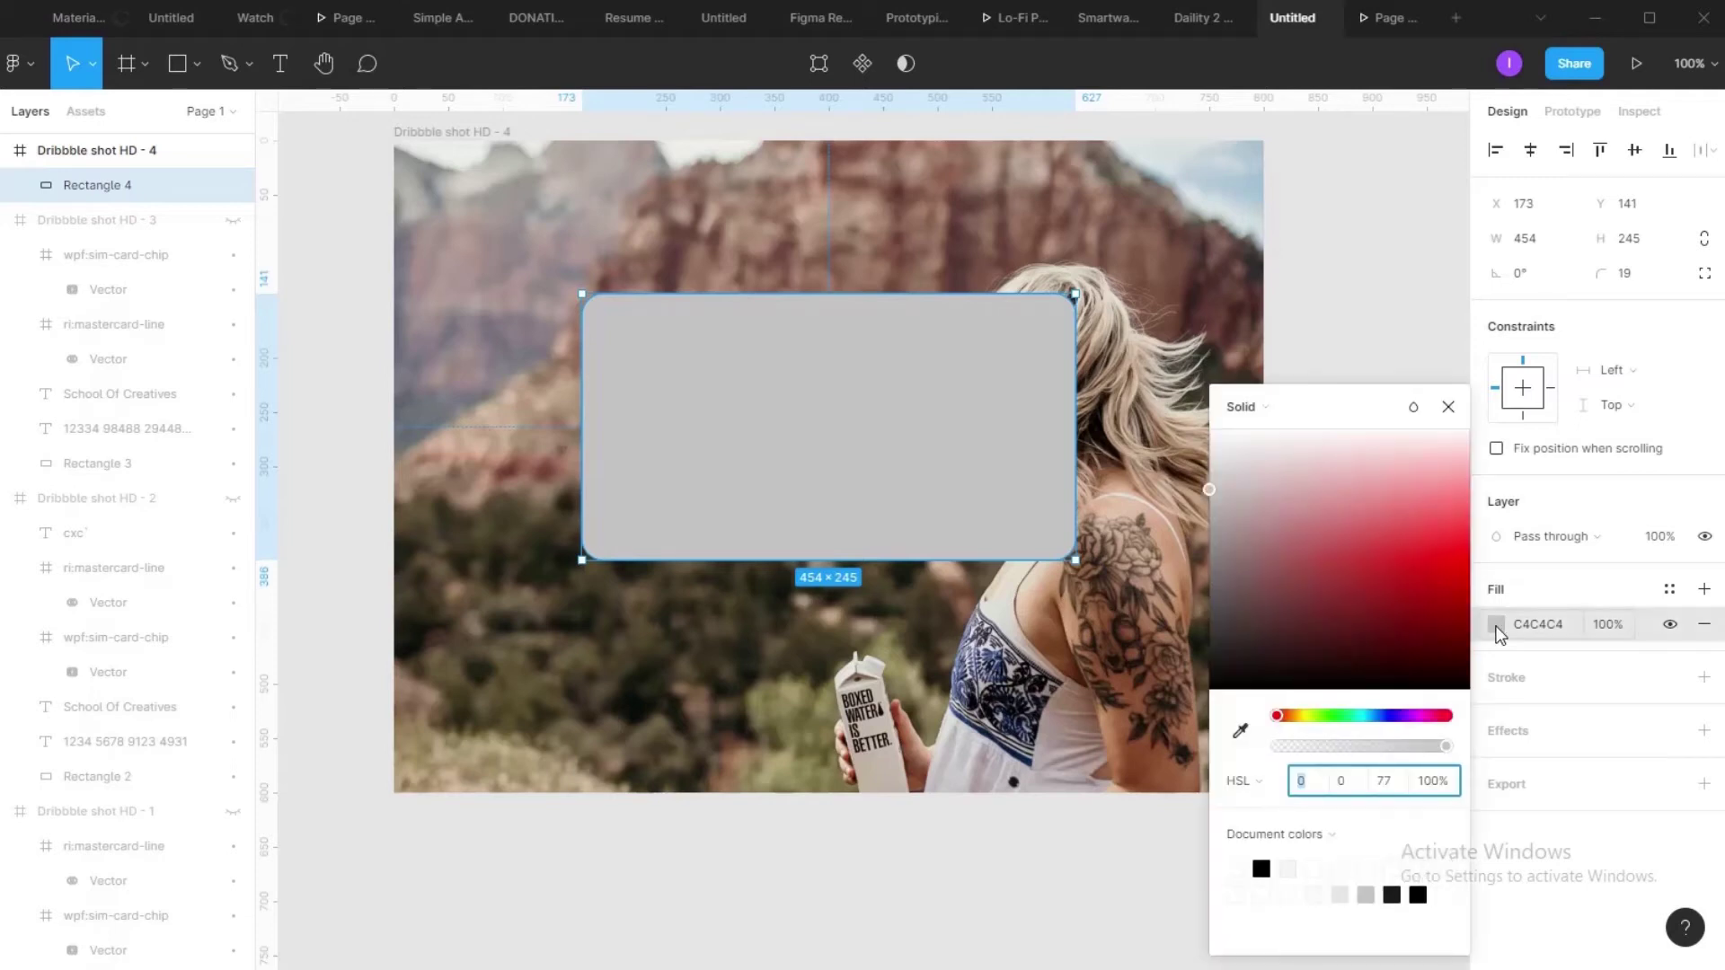
{"action": "left_click", "coordinate": [1267, 408]}
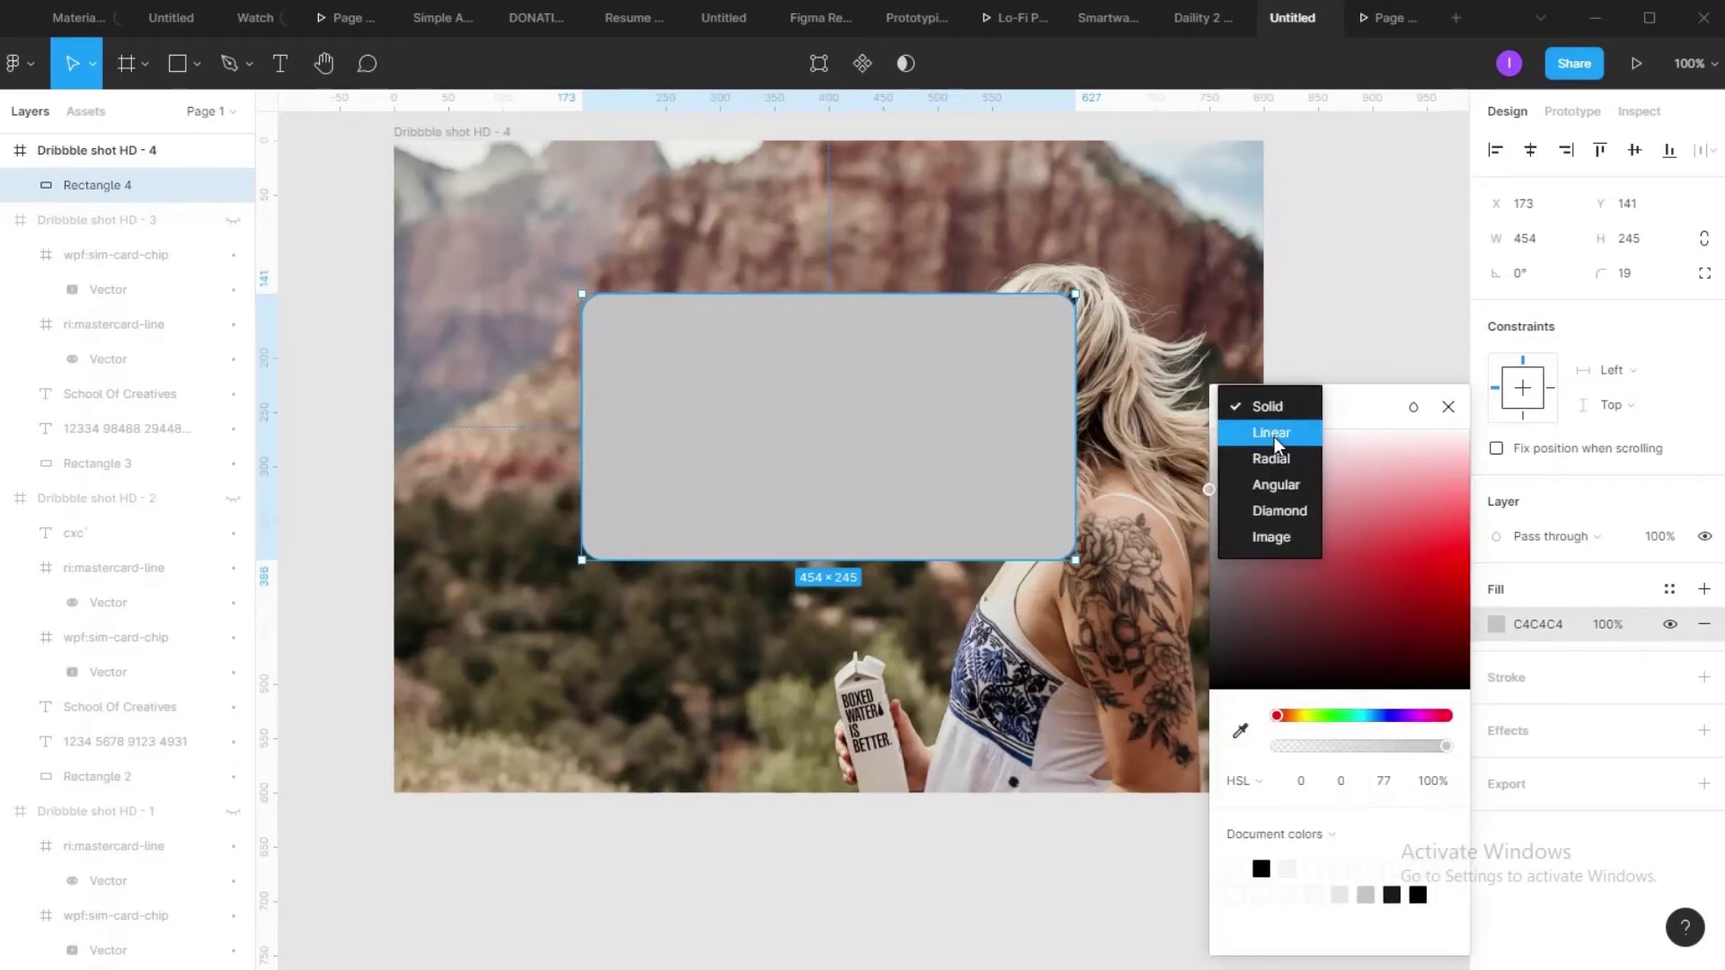
{"action": "left_click", "coordinate": [1271, 433]}
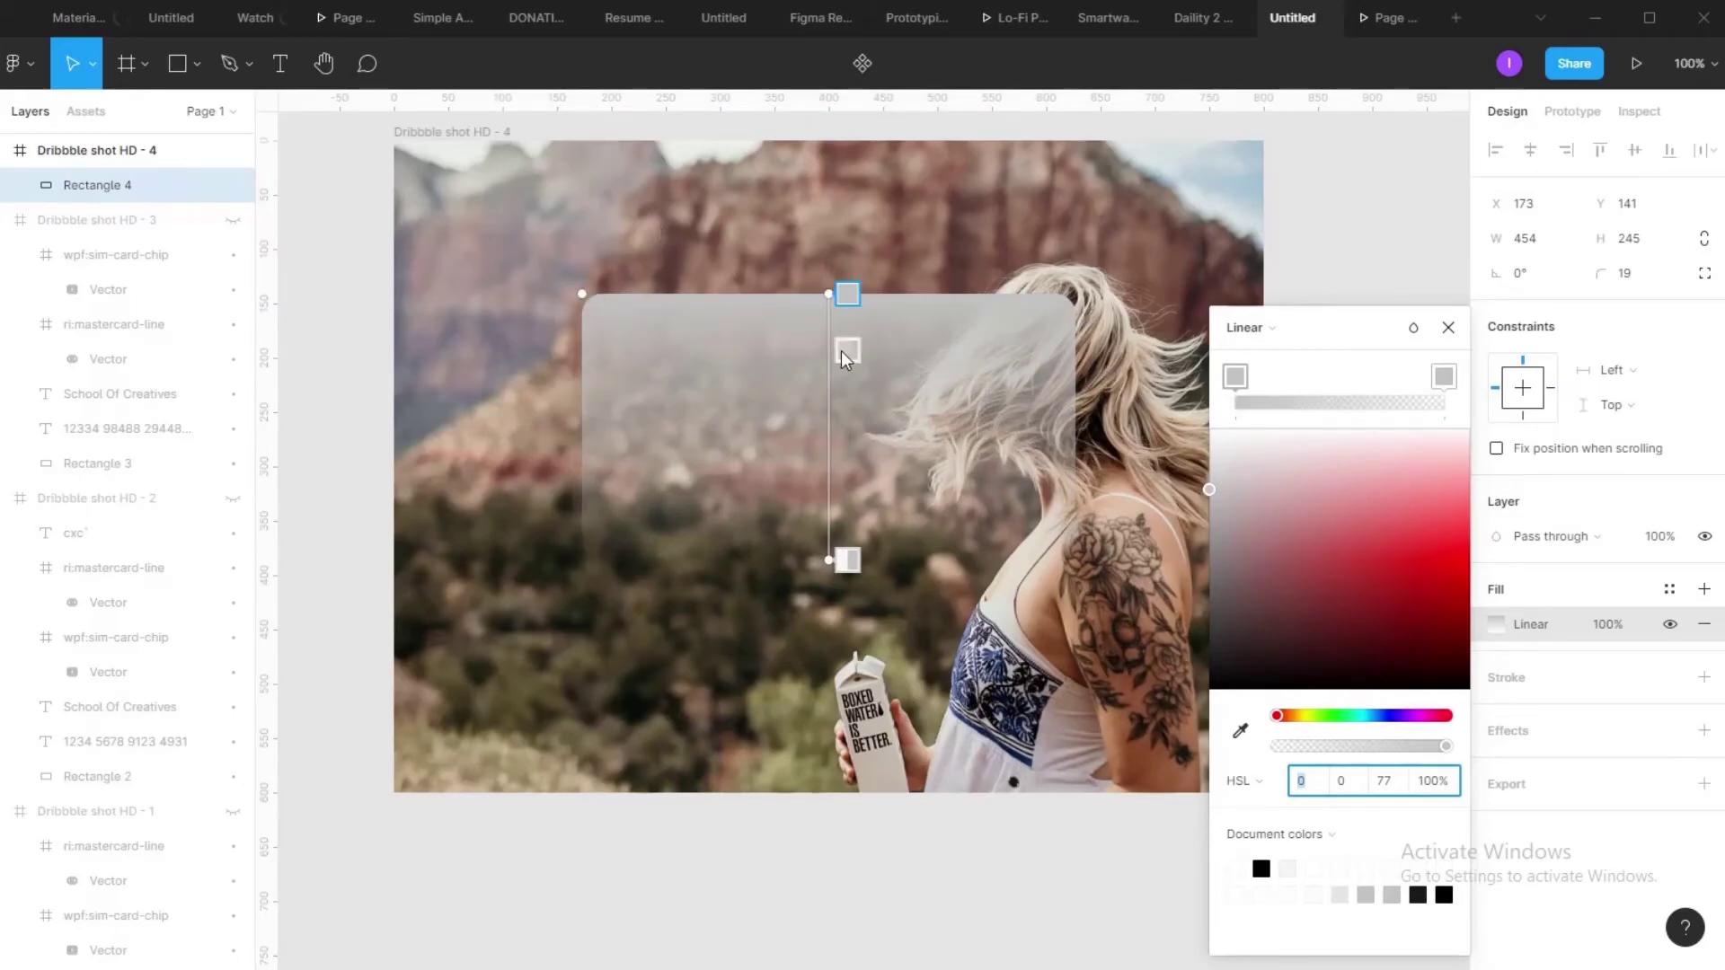
{"action": "left_click_drag", "start_coordinate": [829, 299], "coordinate": [590, 305]}
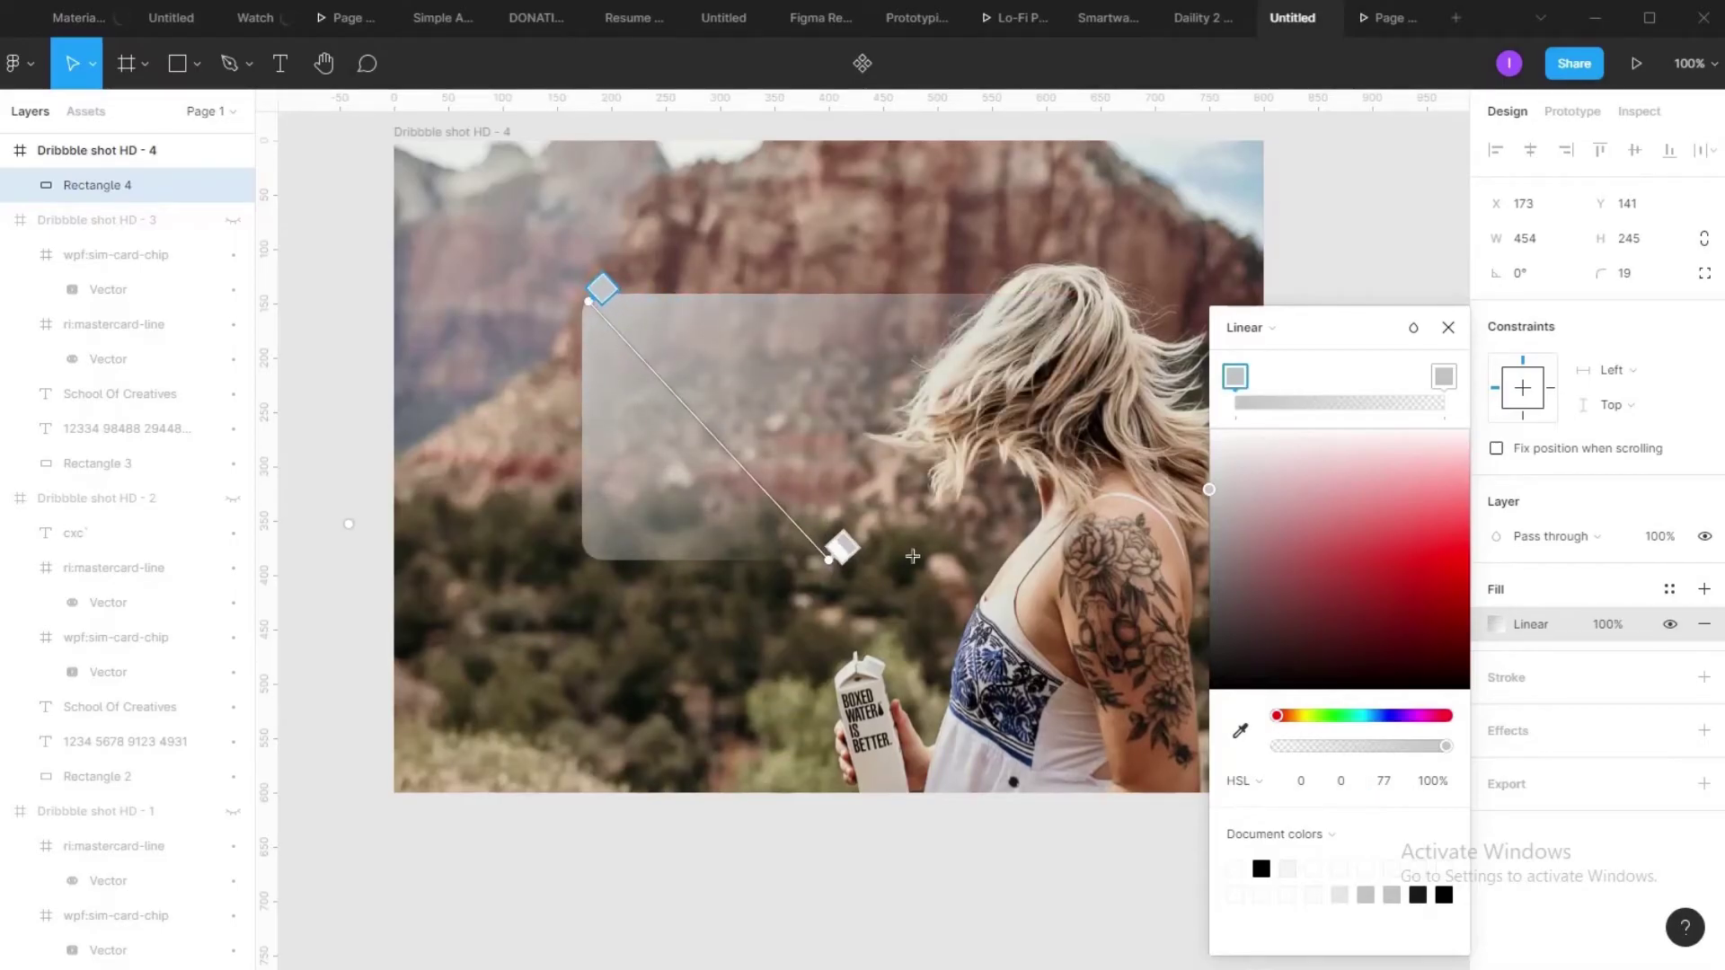
{"action": "left_click_drag", "start_coordinate": [831, 559], "coordinate": [1029, 550]}
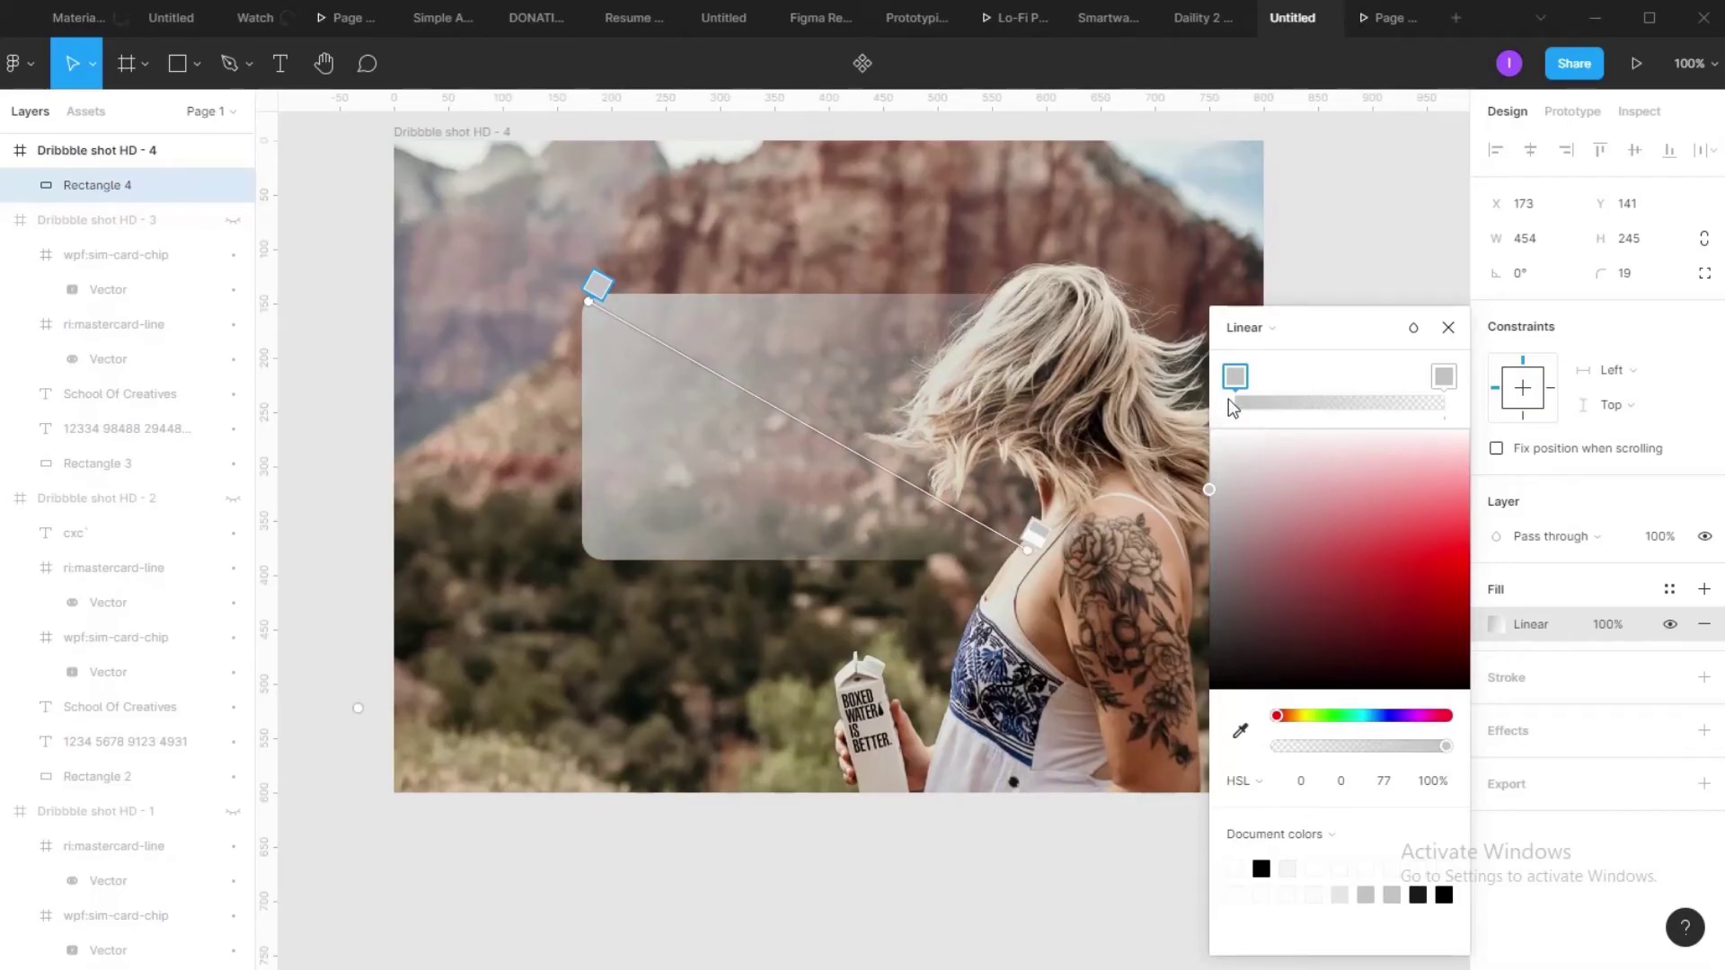
Step: Make both gradient stops white, the first at about 40% and the second about 10% opacity
{"action": "left_click", "coordinate": [1223, 449]}
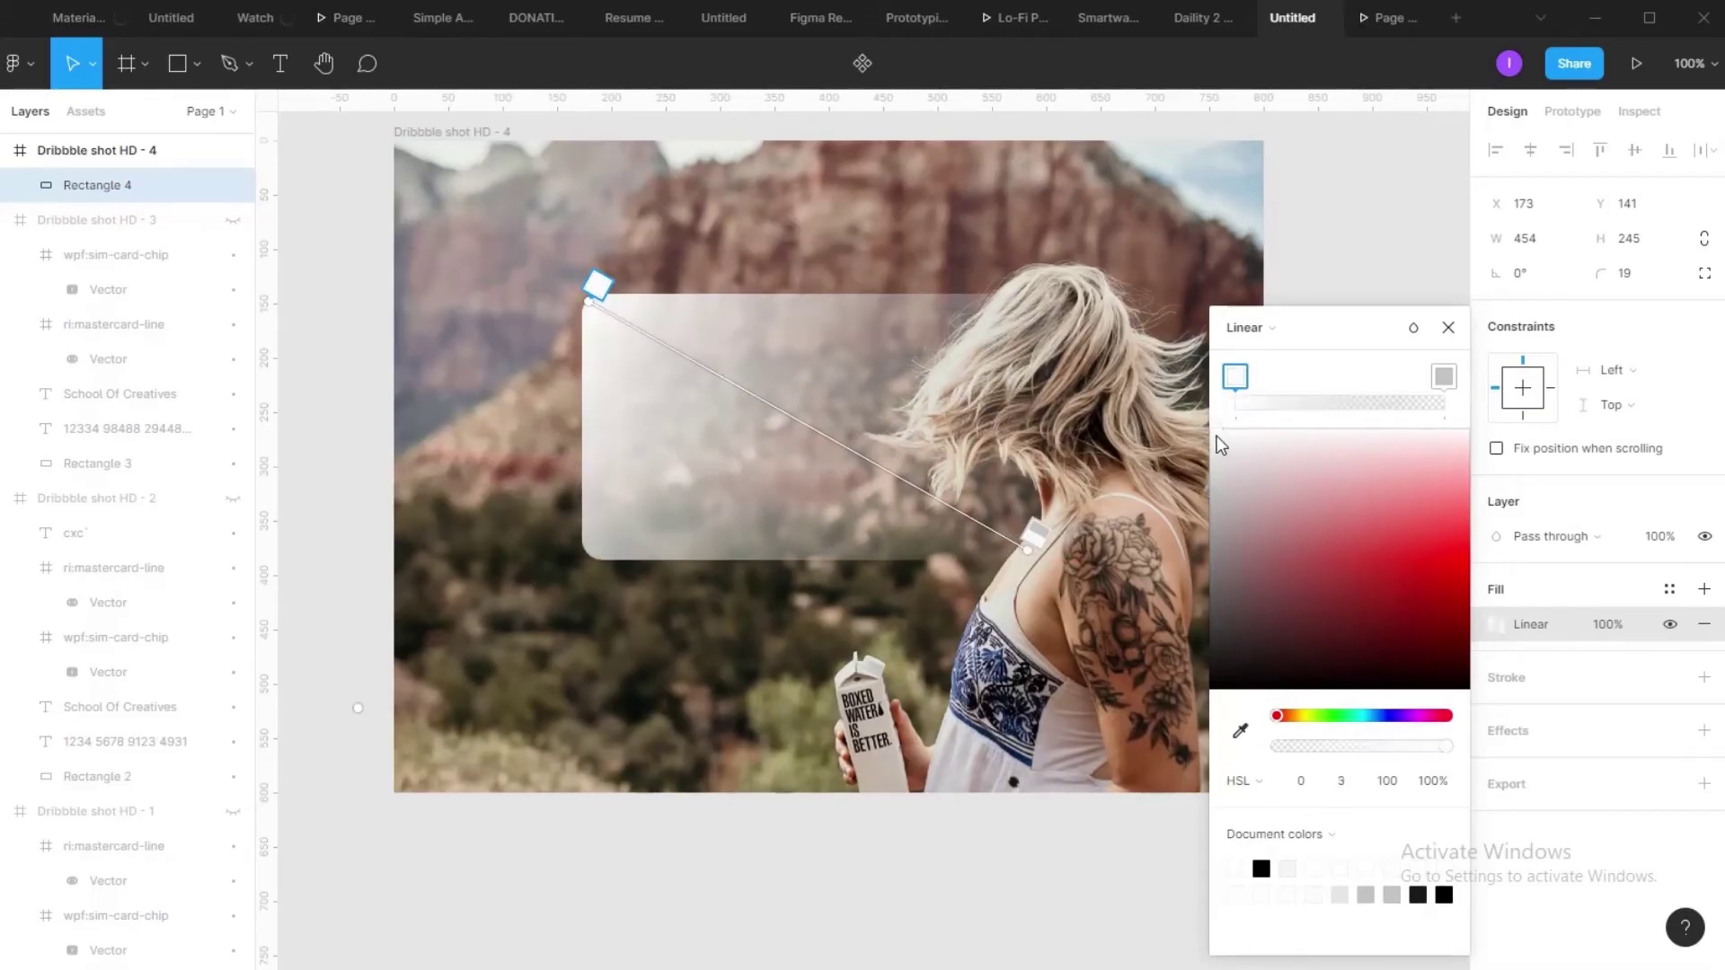
{"action": "left_click_drag", "start_coordinate": [1216, 437], "coordinate": [1213, 435]}
{"action": "left_click", "coordinate": [1359, 748]}
{"action": "left_click_drag", "start_coordinate": [1360, 756], "coordinate": [1347, 756]}
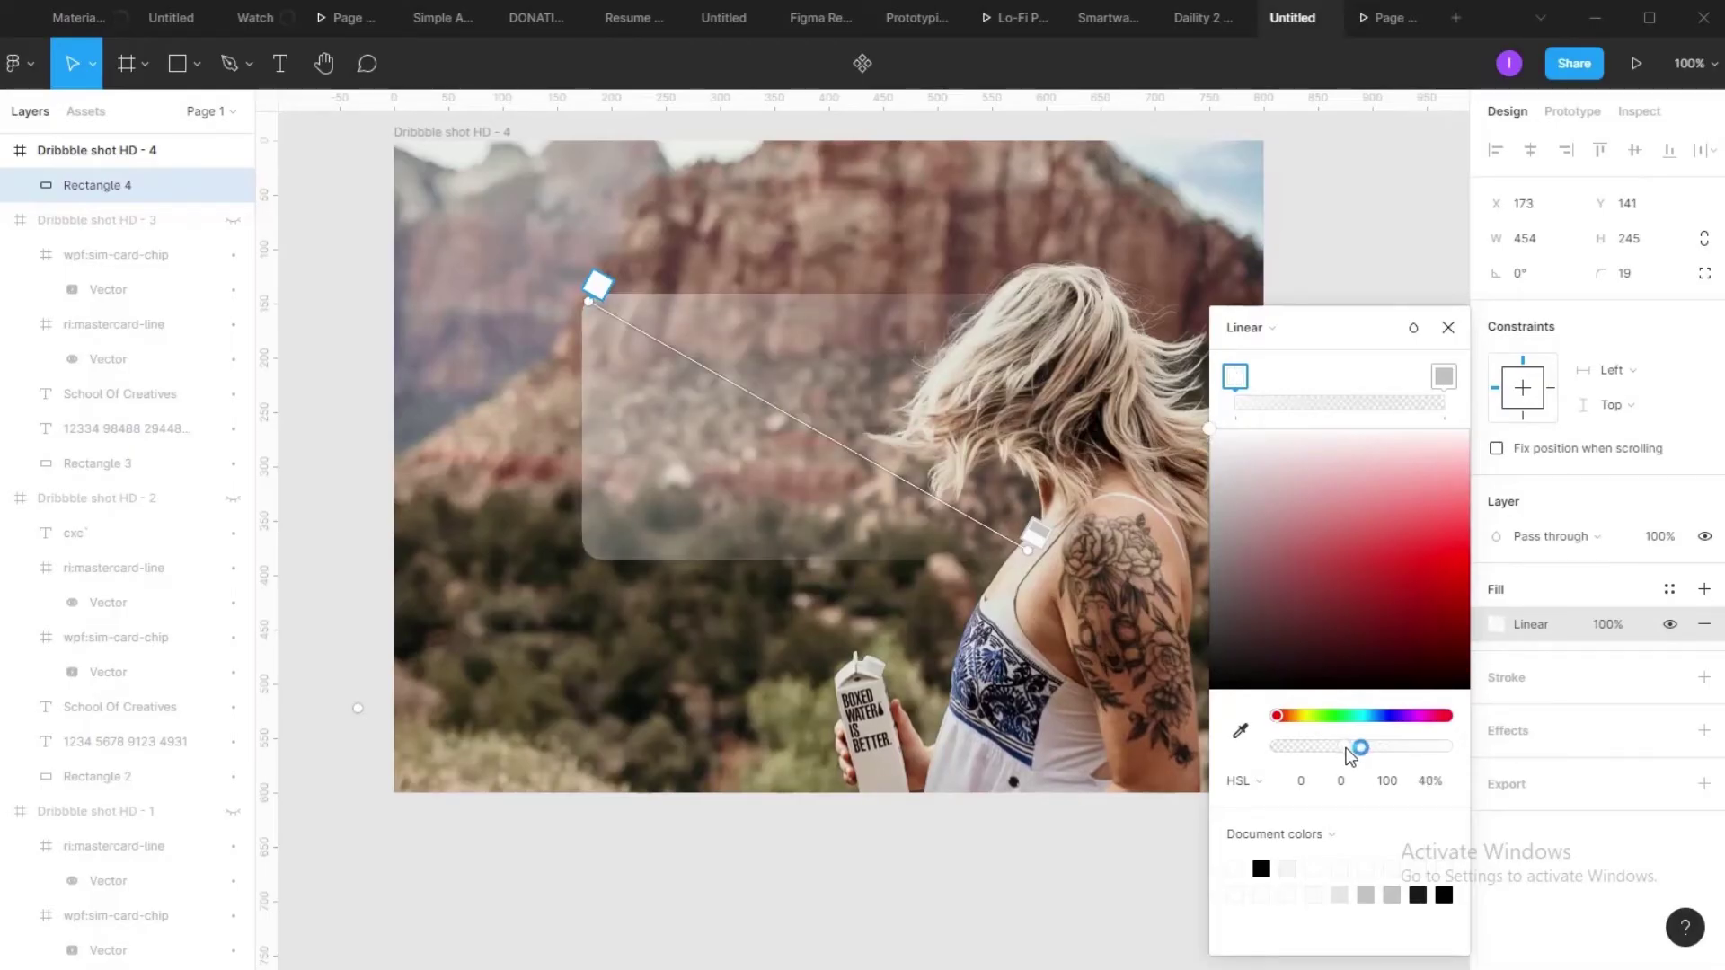
{"action": "left_click", "coordinate": [1446, 377]}
{"action": "left_click_drag", "start_coordinate": [1204, 514], "coordinate": [1210, 421]}
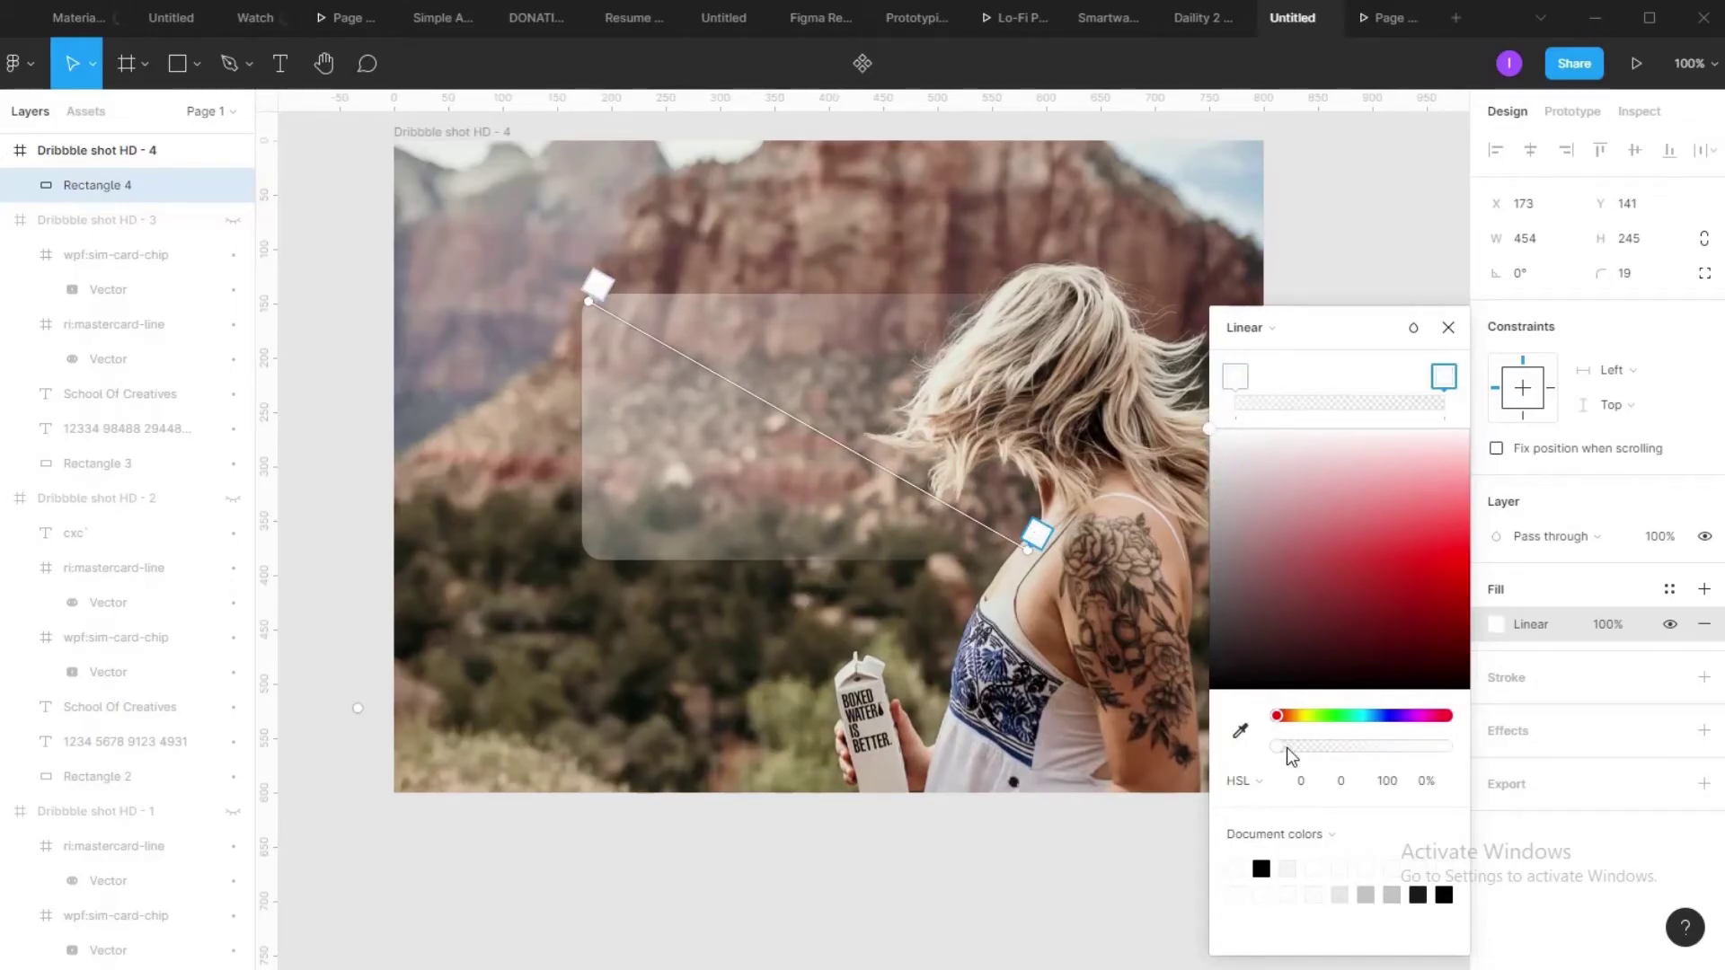
{"action": "left_click_drag", "start_coordinate": [1289, 749], "coordinate": [1295, 753]}
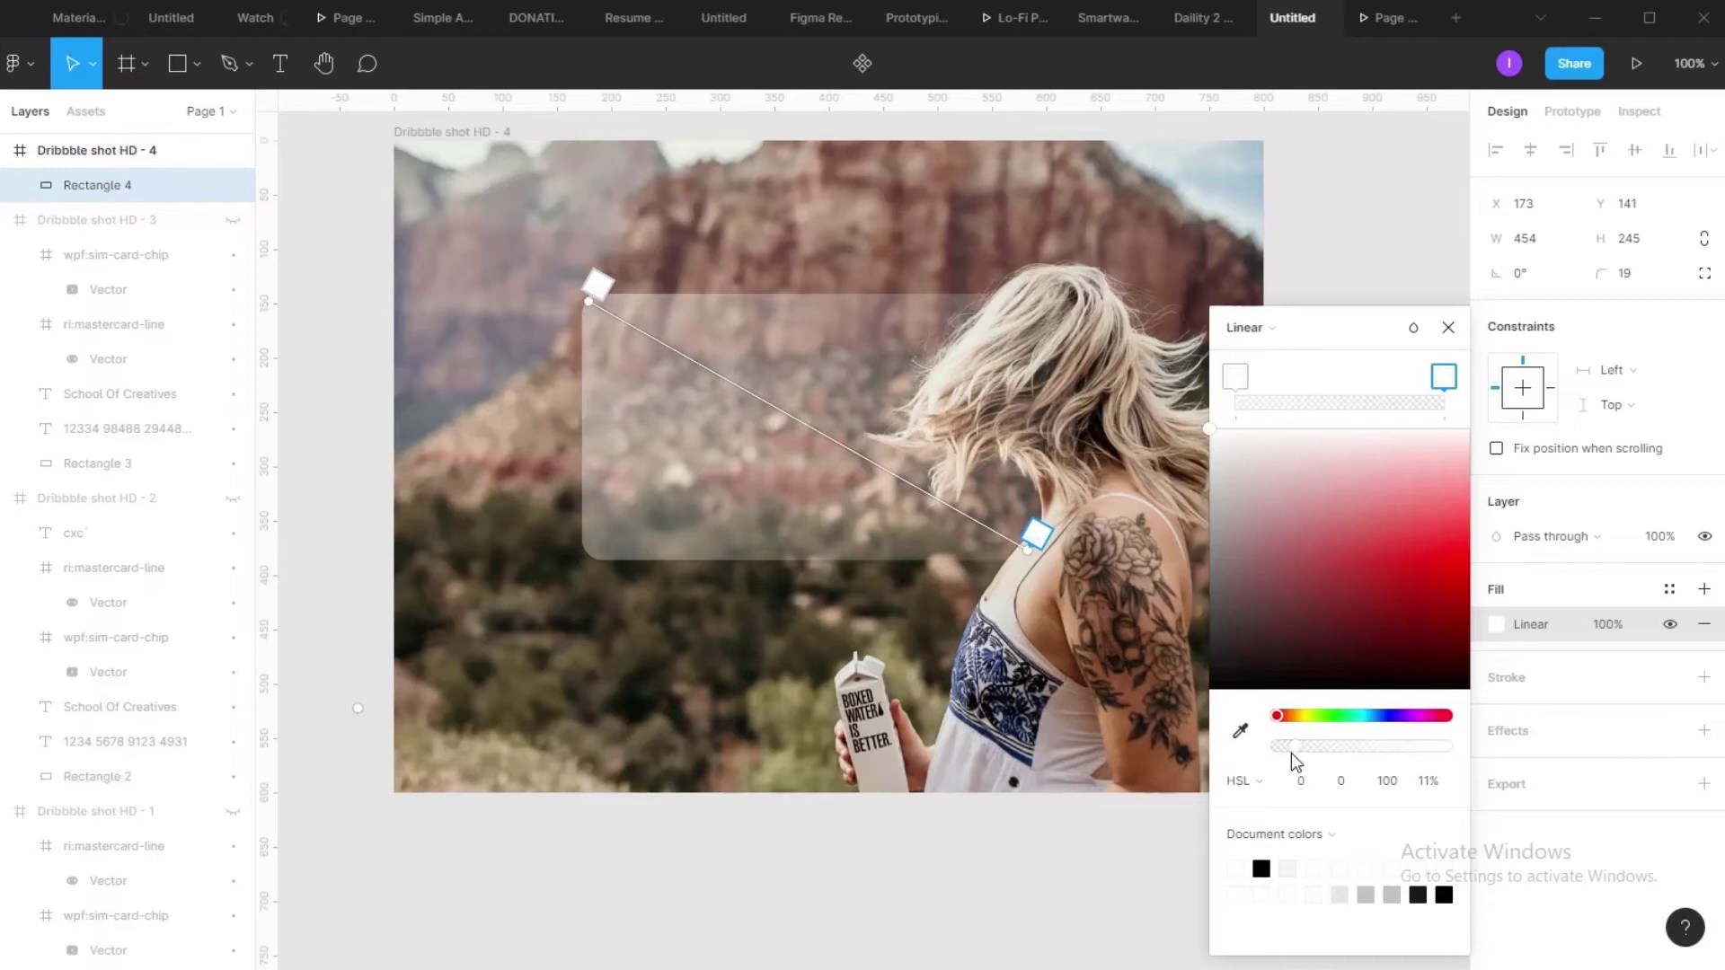
{"action": "left_click", "coordinate": [1448, 328]}
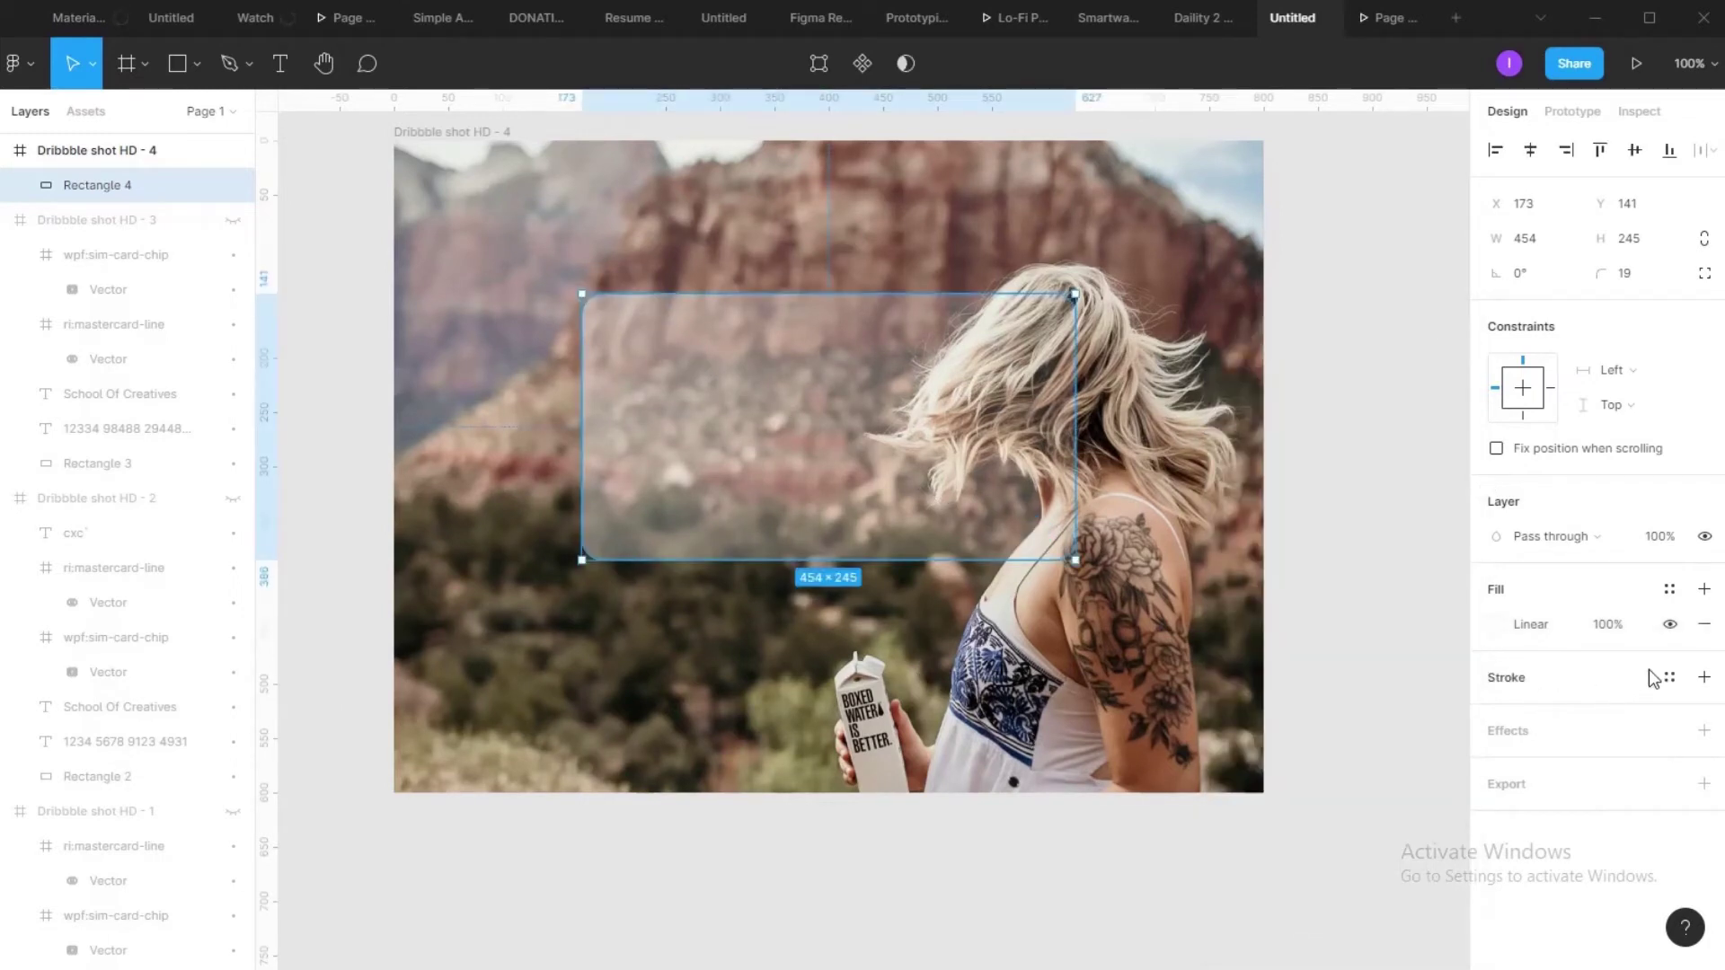
Step: Add a 1 px linear gradient stroke running from the card's top-left to bottom-right
{"action": "left_click", "coordinate": [1704, 679]}
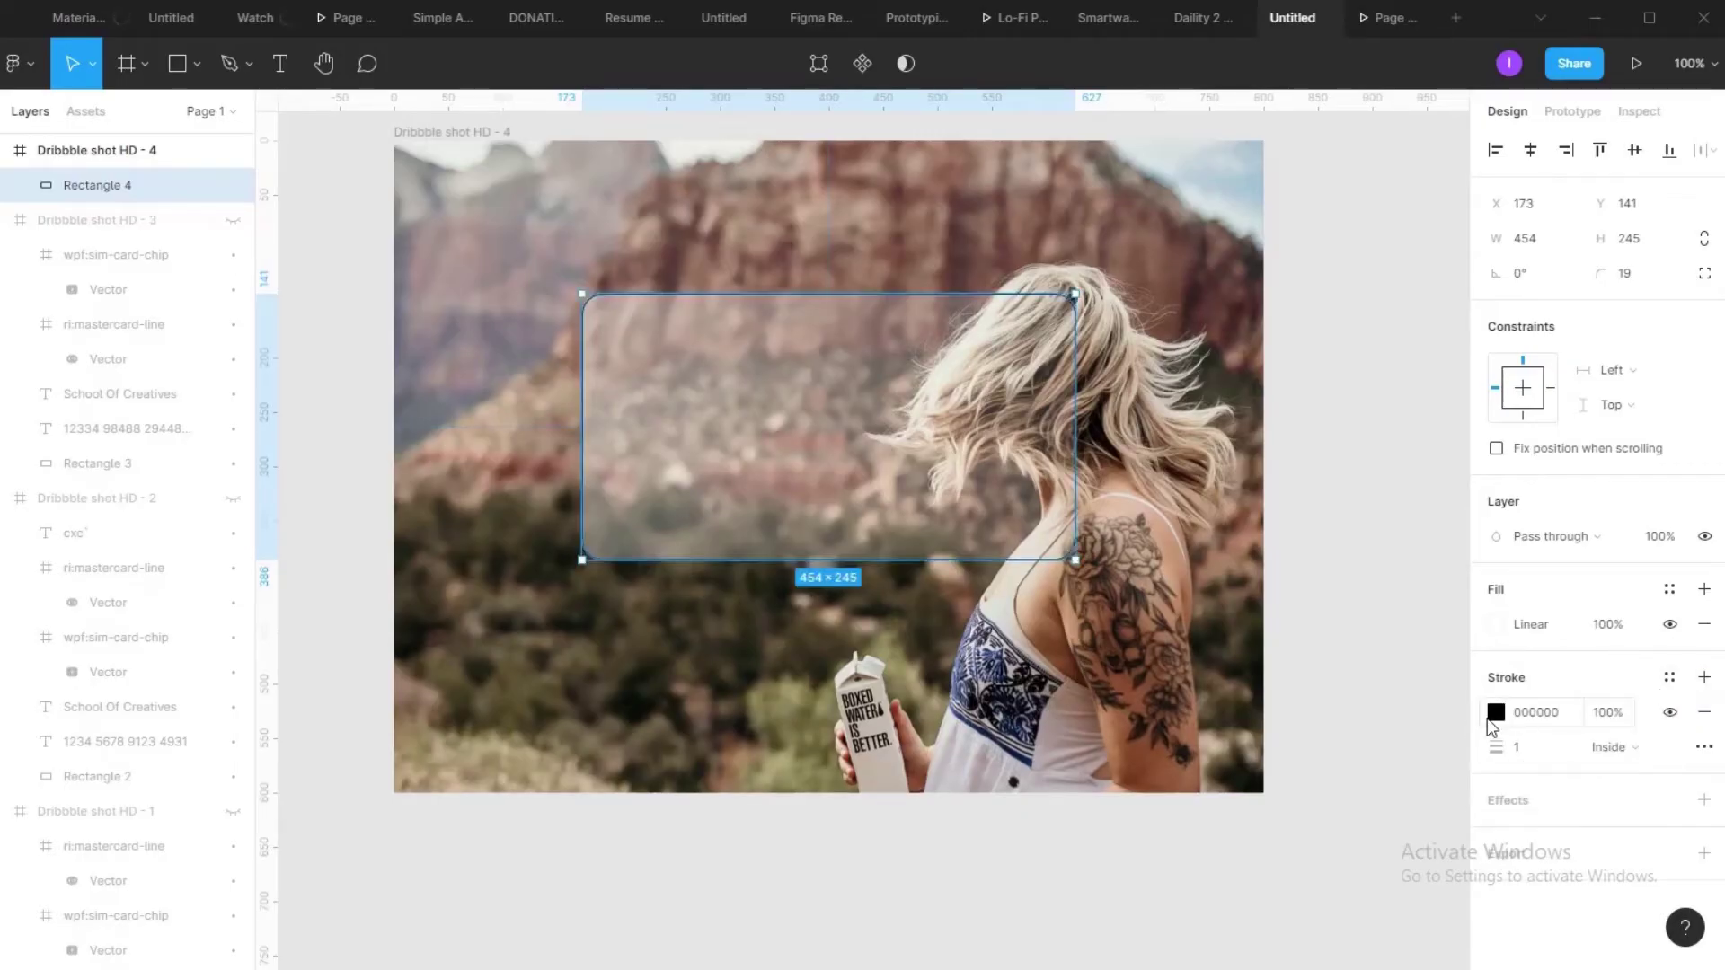
{"action": "left_click", "coordinate": [1497, 714]}
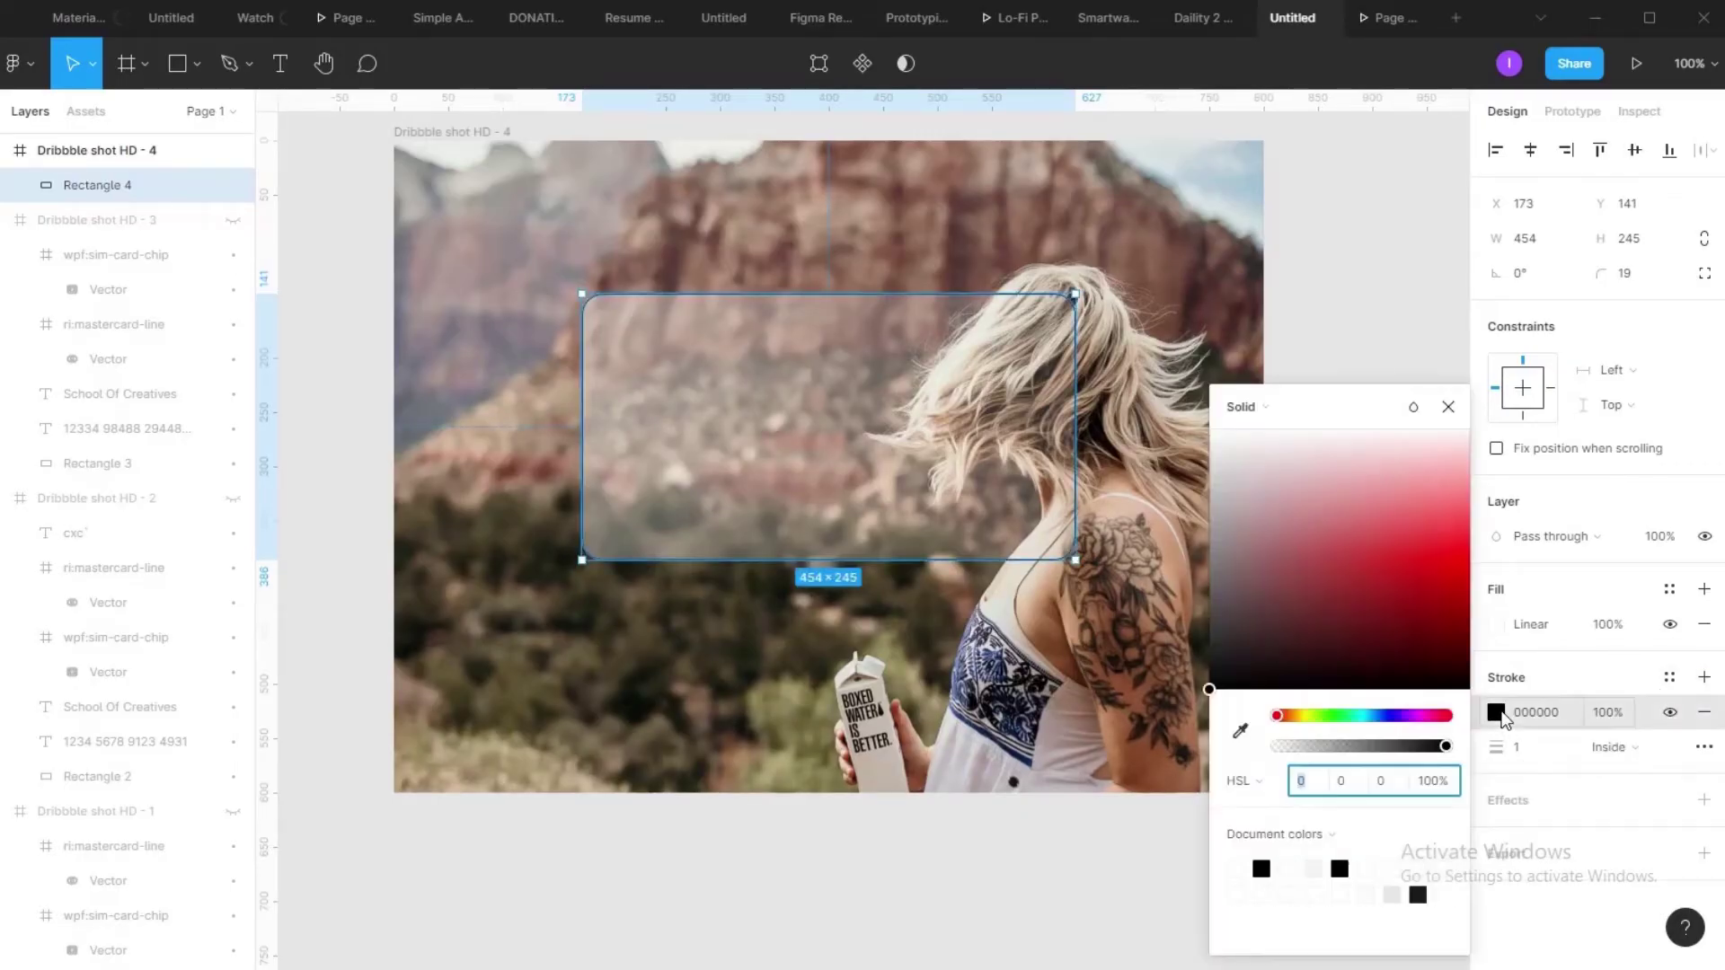
{"action": "left_click", "coordinate": [1280, 407]}
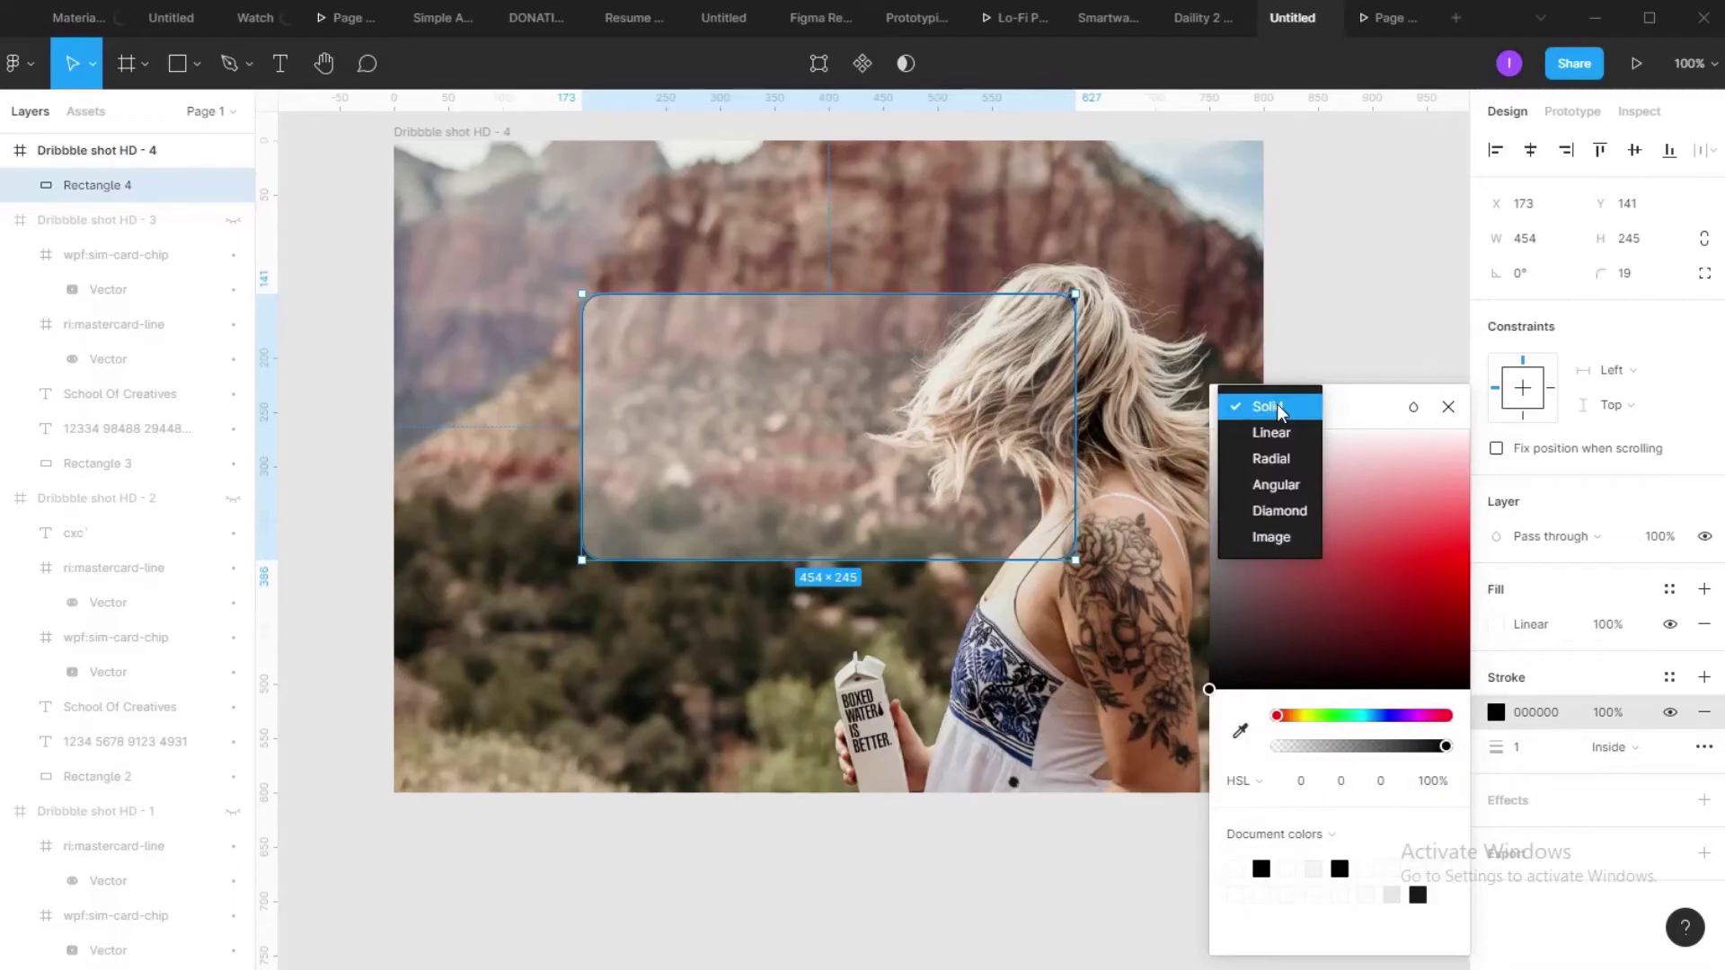
{"action": "left_click", "coordinate": [1282, 433]}
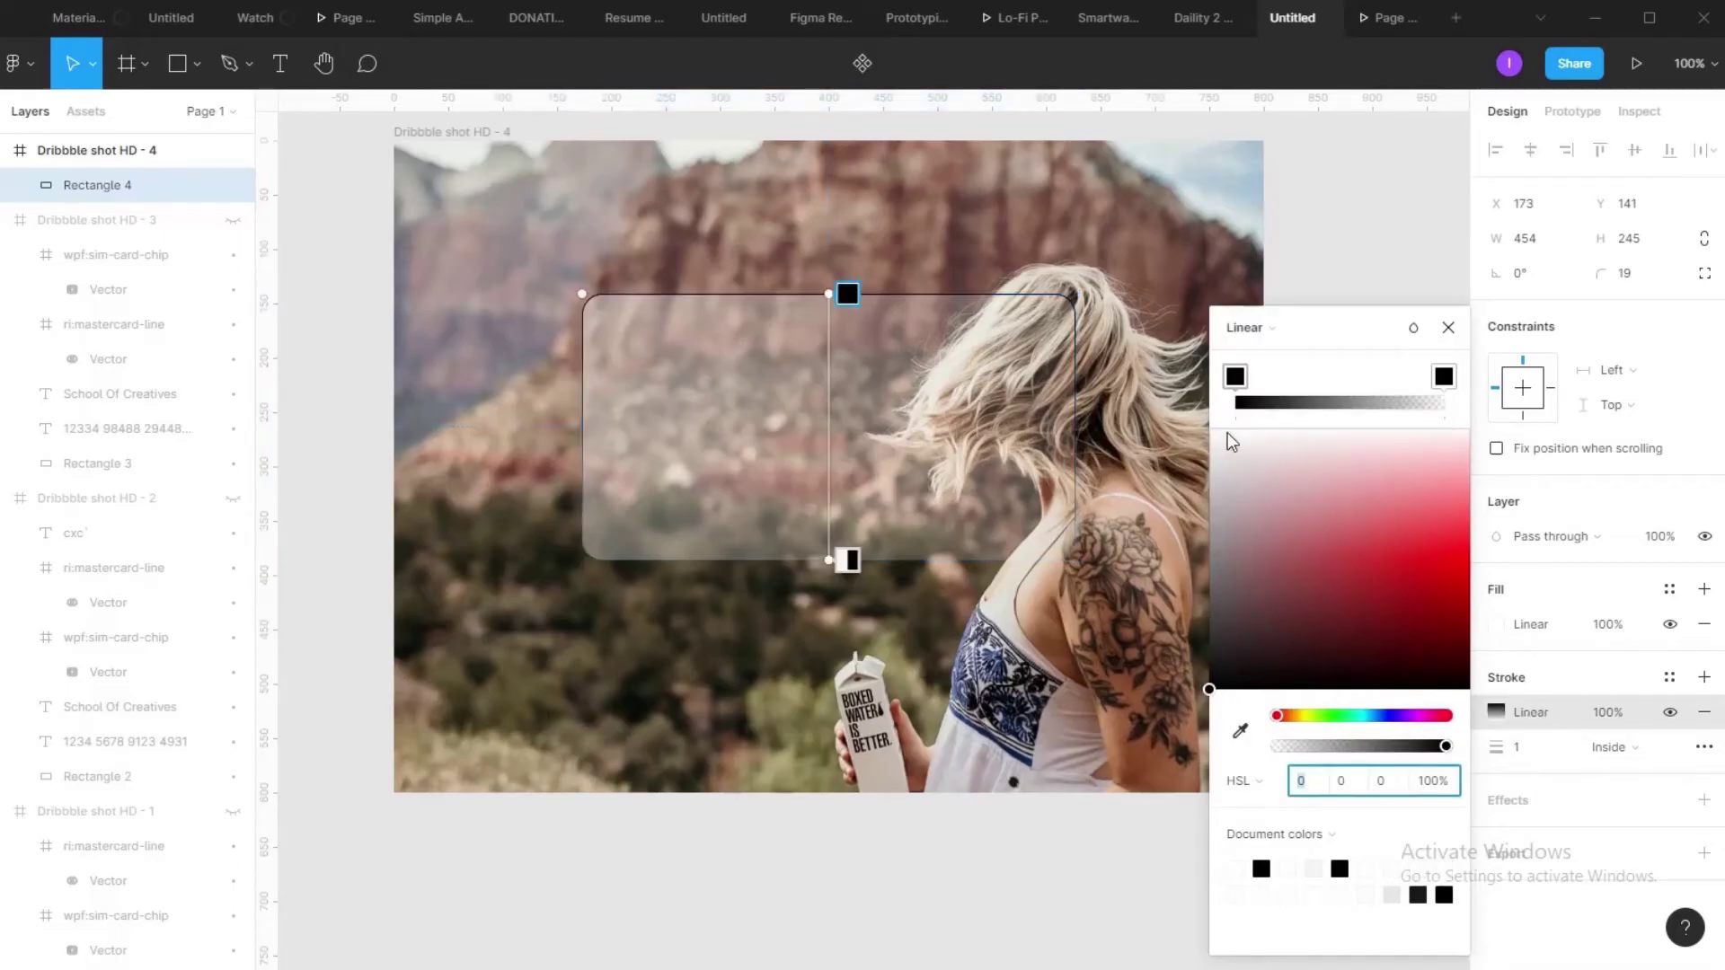
{"action": "left_click", "coordinate": [1236, 376]}
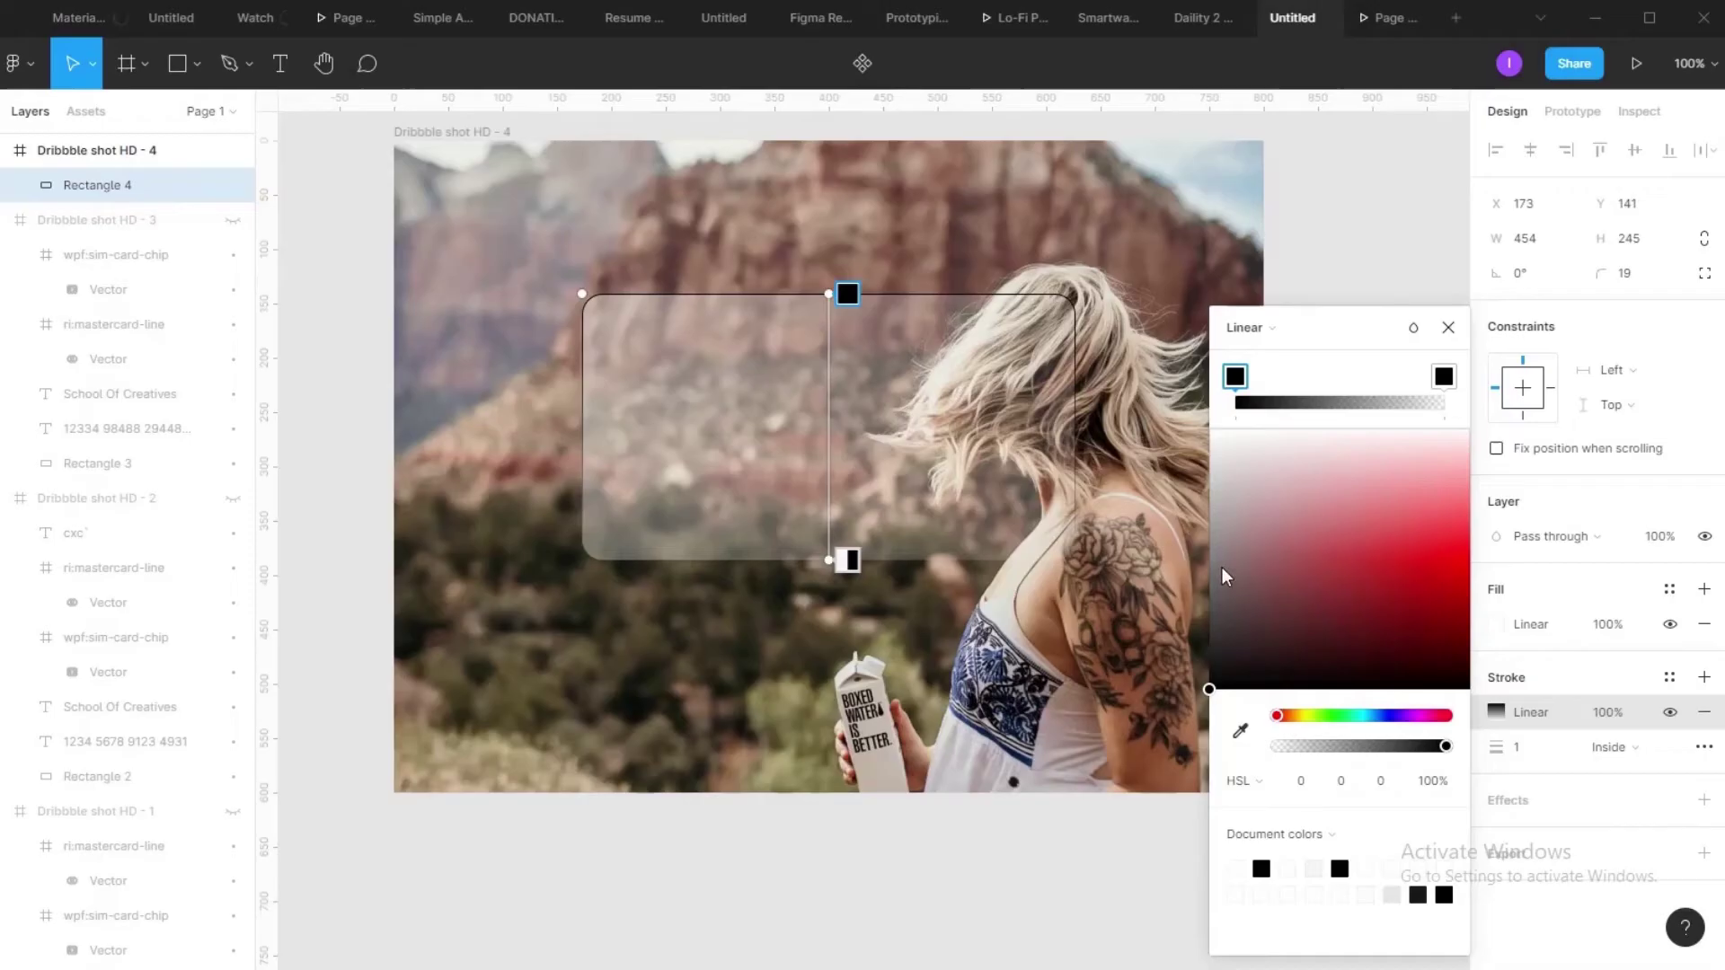
{"action": "left_click_drag", "start_coordinate": [1221, 576], "coordinate": [1207, 434]}
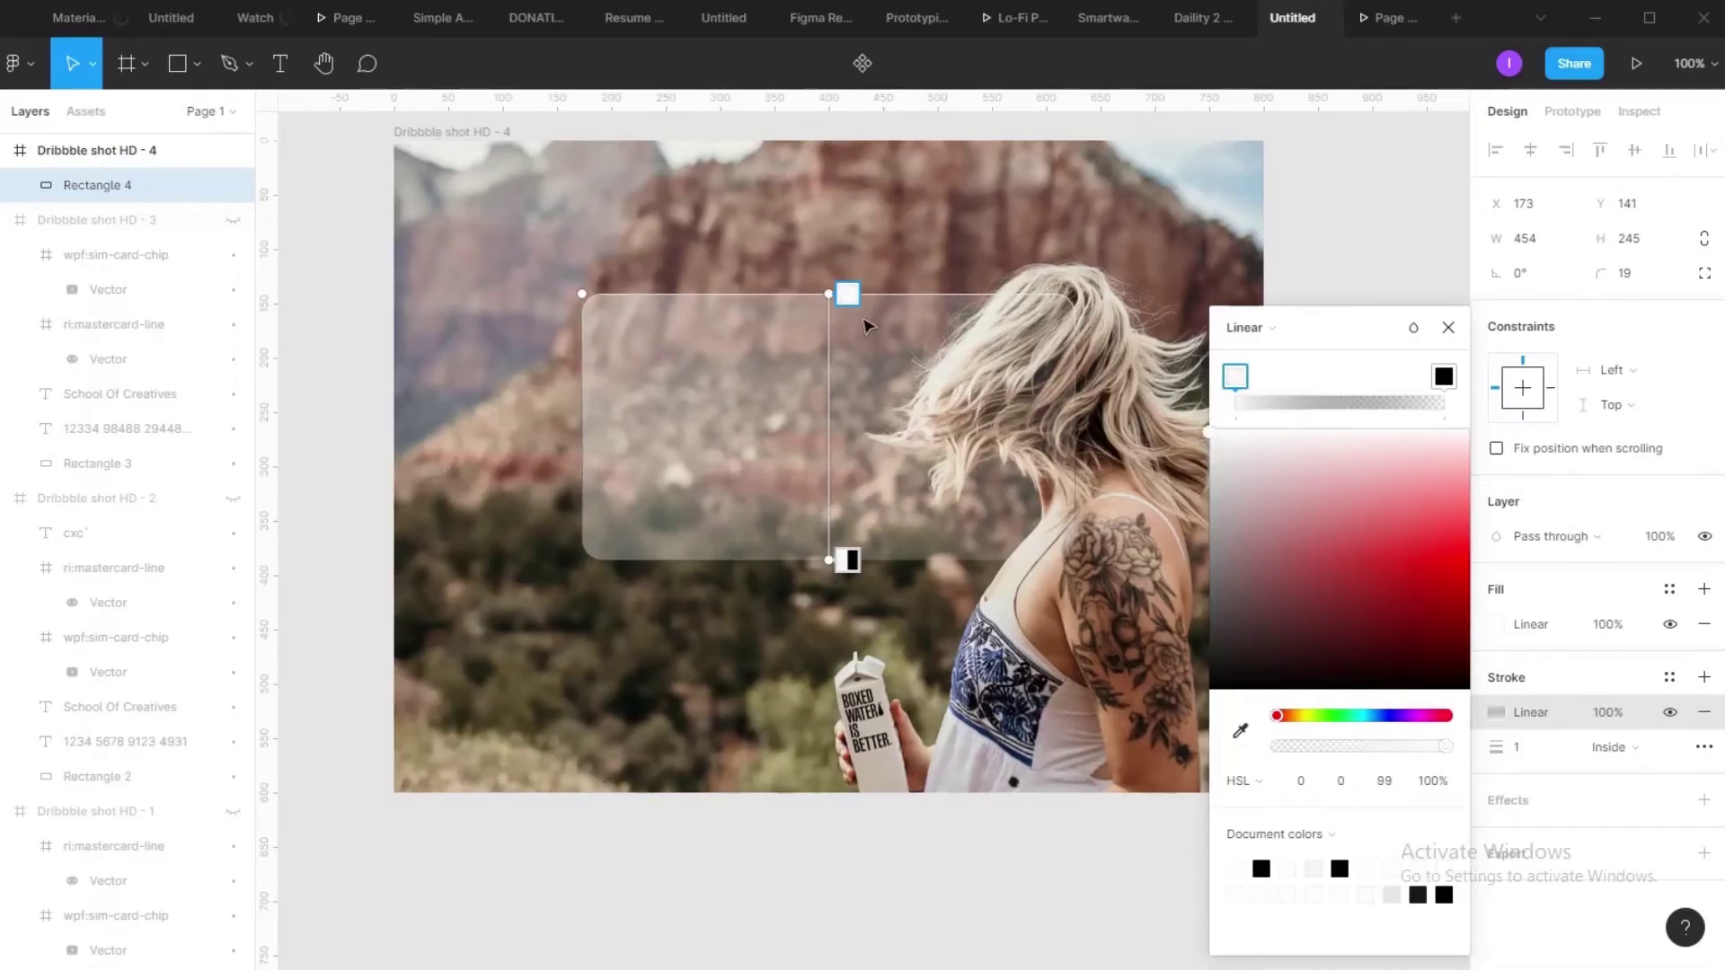
{"action": "left_click_drag", "start_coordinate": [847, 293], "coordinate": [578, 300]}
{"action": "left_click_drag", "start_coordinate": [839, 548], "coordinate": [1032, 558]}
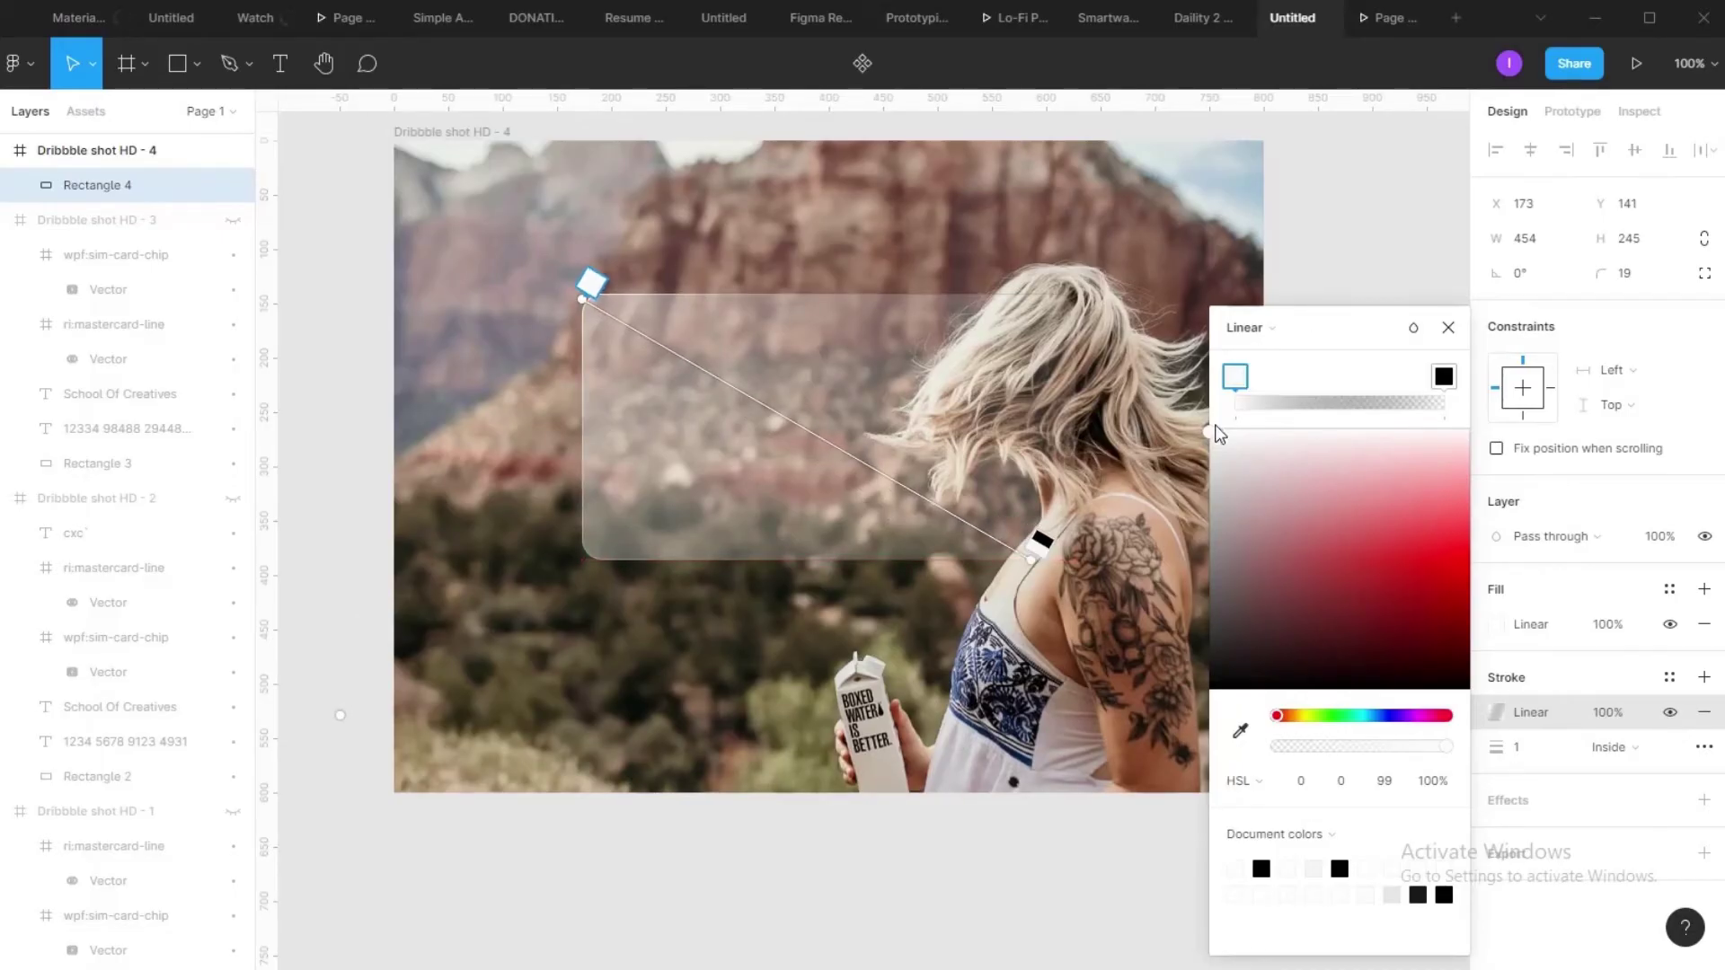
Step: Make both stroke stops white, the end stop faded to low opacity
{"action": "left_click_drag", "start_coordinate": [1214, 439], "coordinate": [1206, 430]}
{"action": "left_click", "coordinate": [1442, 378]}
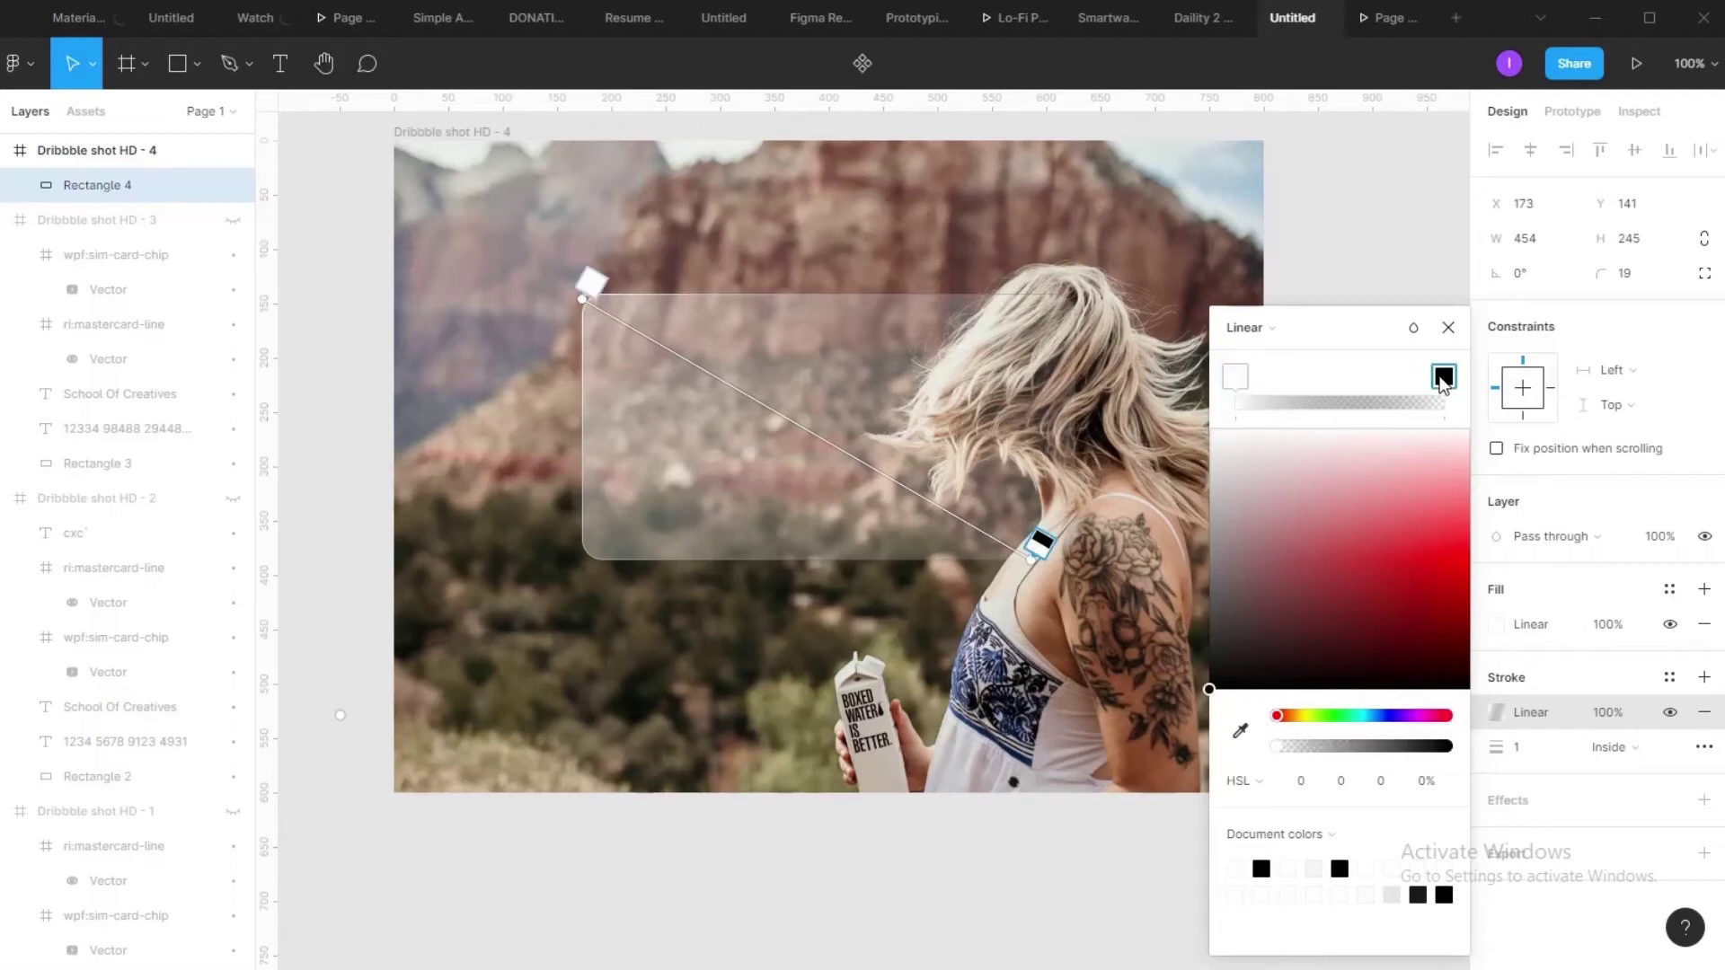
{"action": "left_click", "coordinate": [1206, 435]}
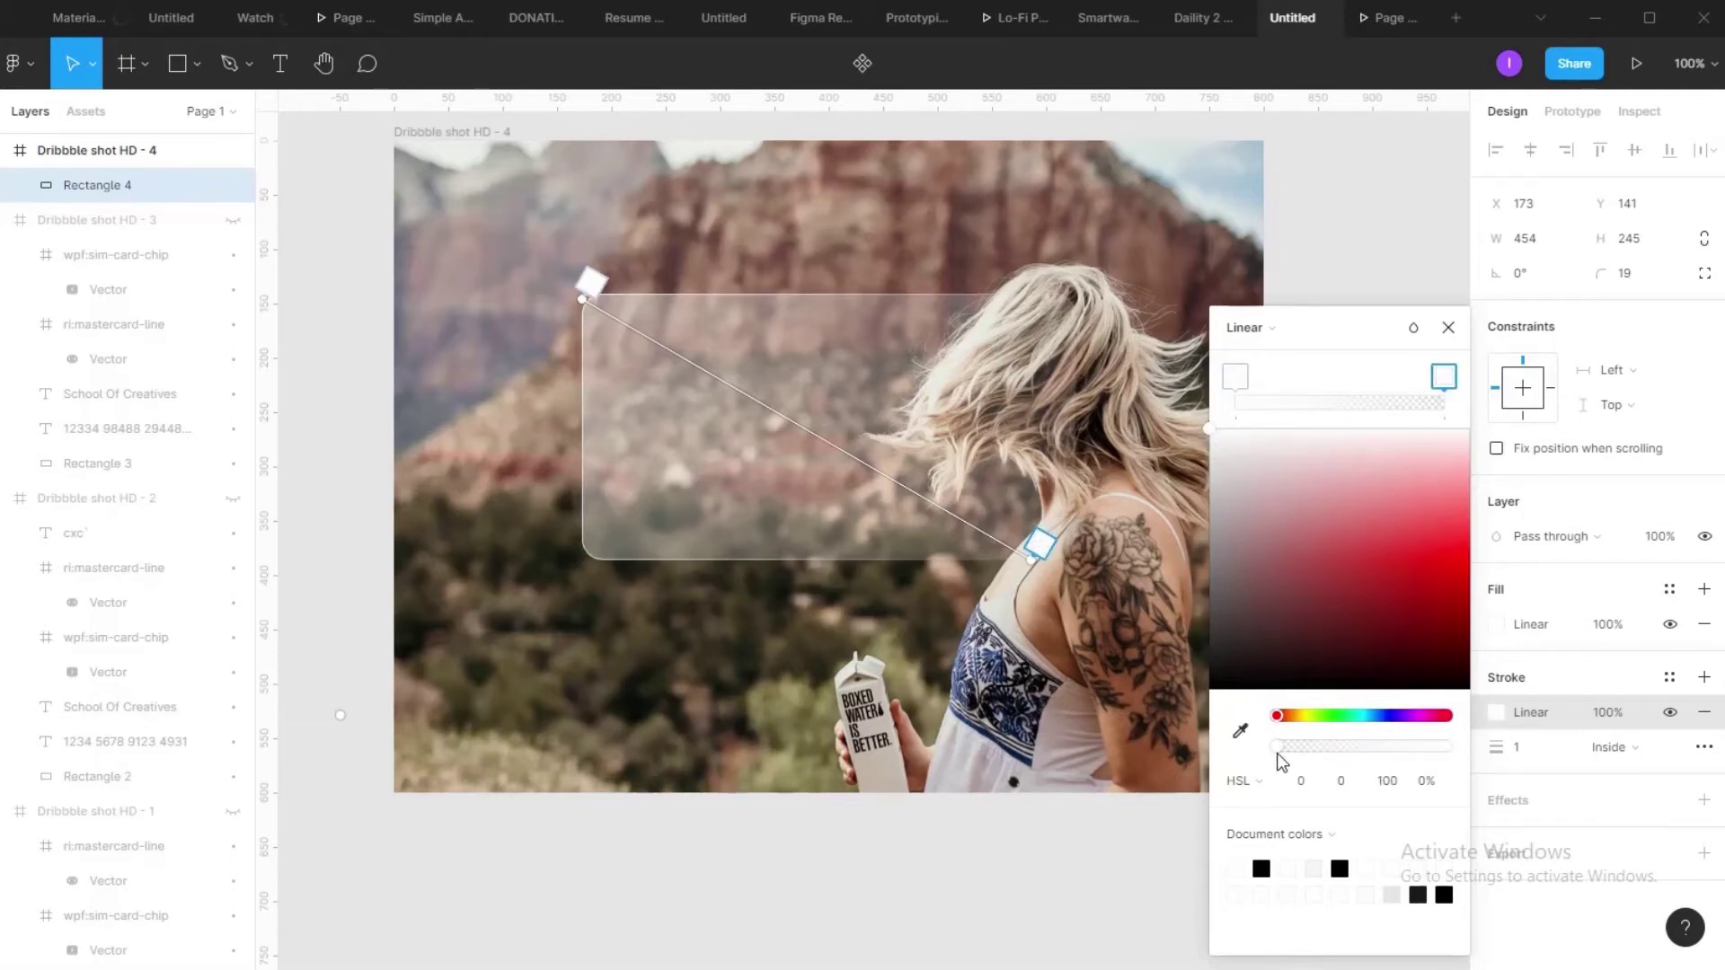
{"action": "left_click_drag", "start_coordinate": [1290, 761], "coordinate": [1316, 761]}
{"action": "left_click", "coordinate": [1442, 329]}
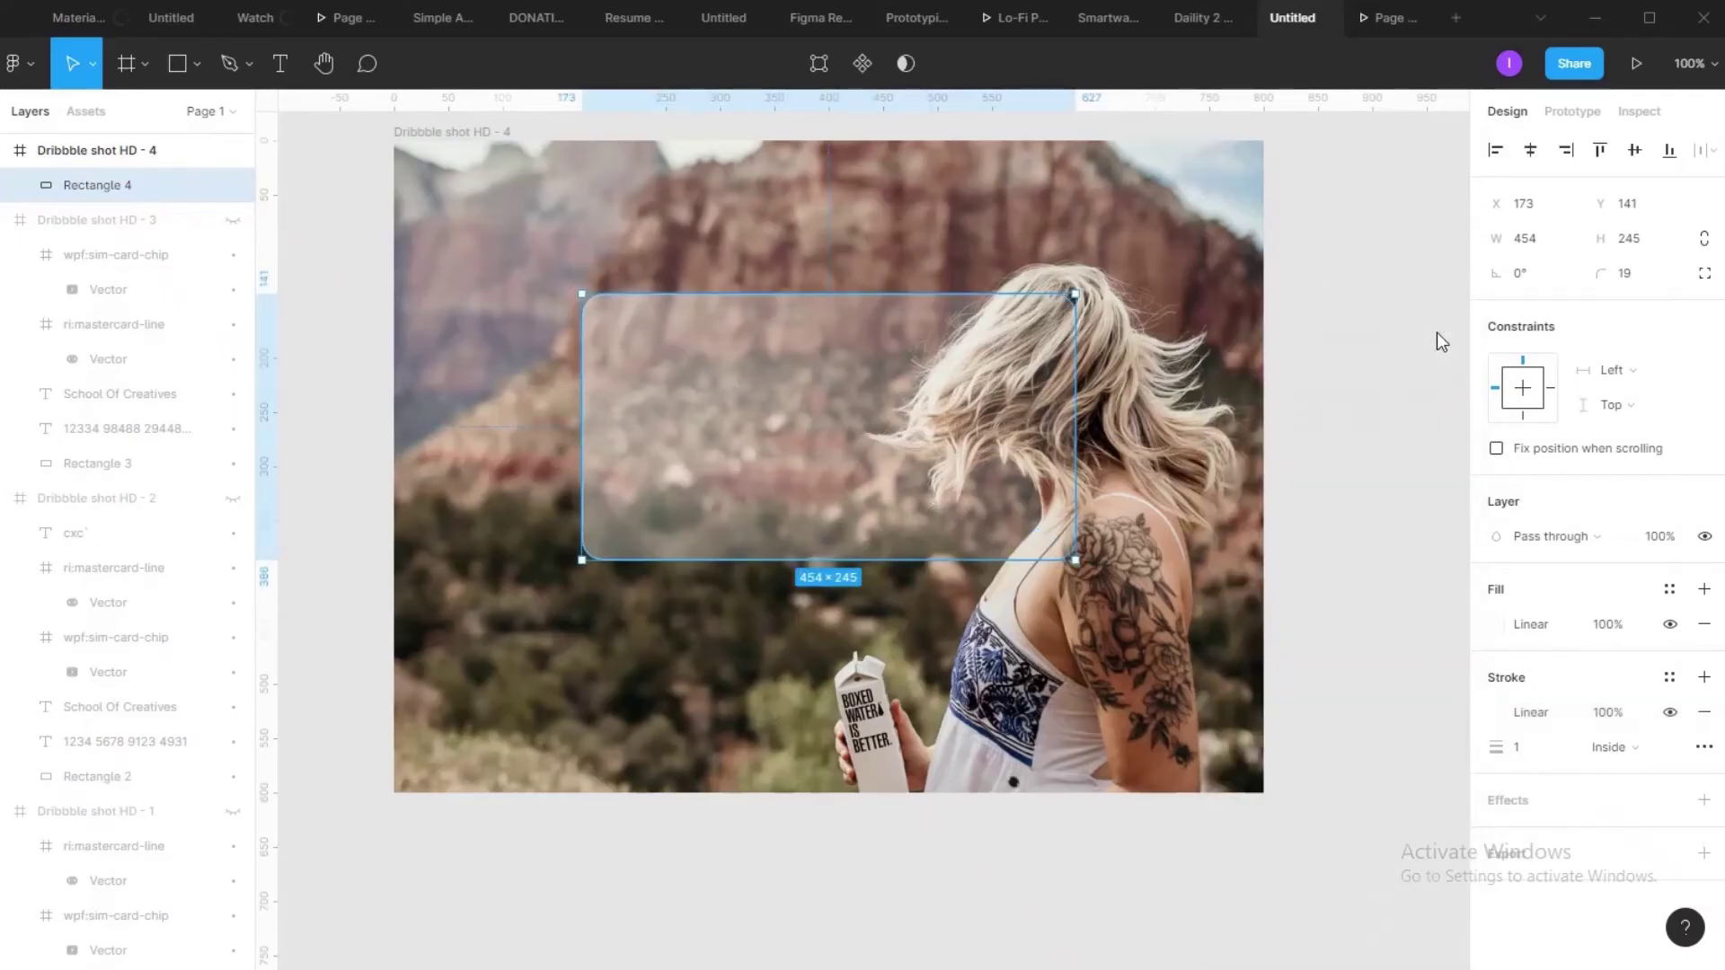
Step: Add a Background blur effect of 11 to Rectangle 4
{"action": "left_click", "coordinate": [1513, 803]}
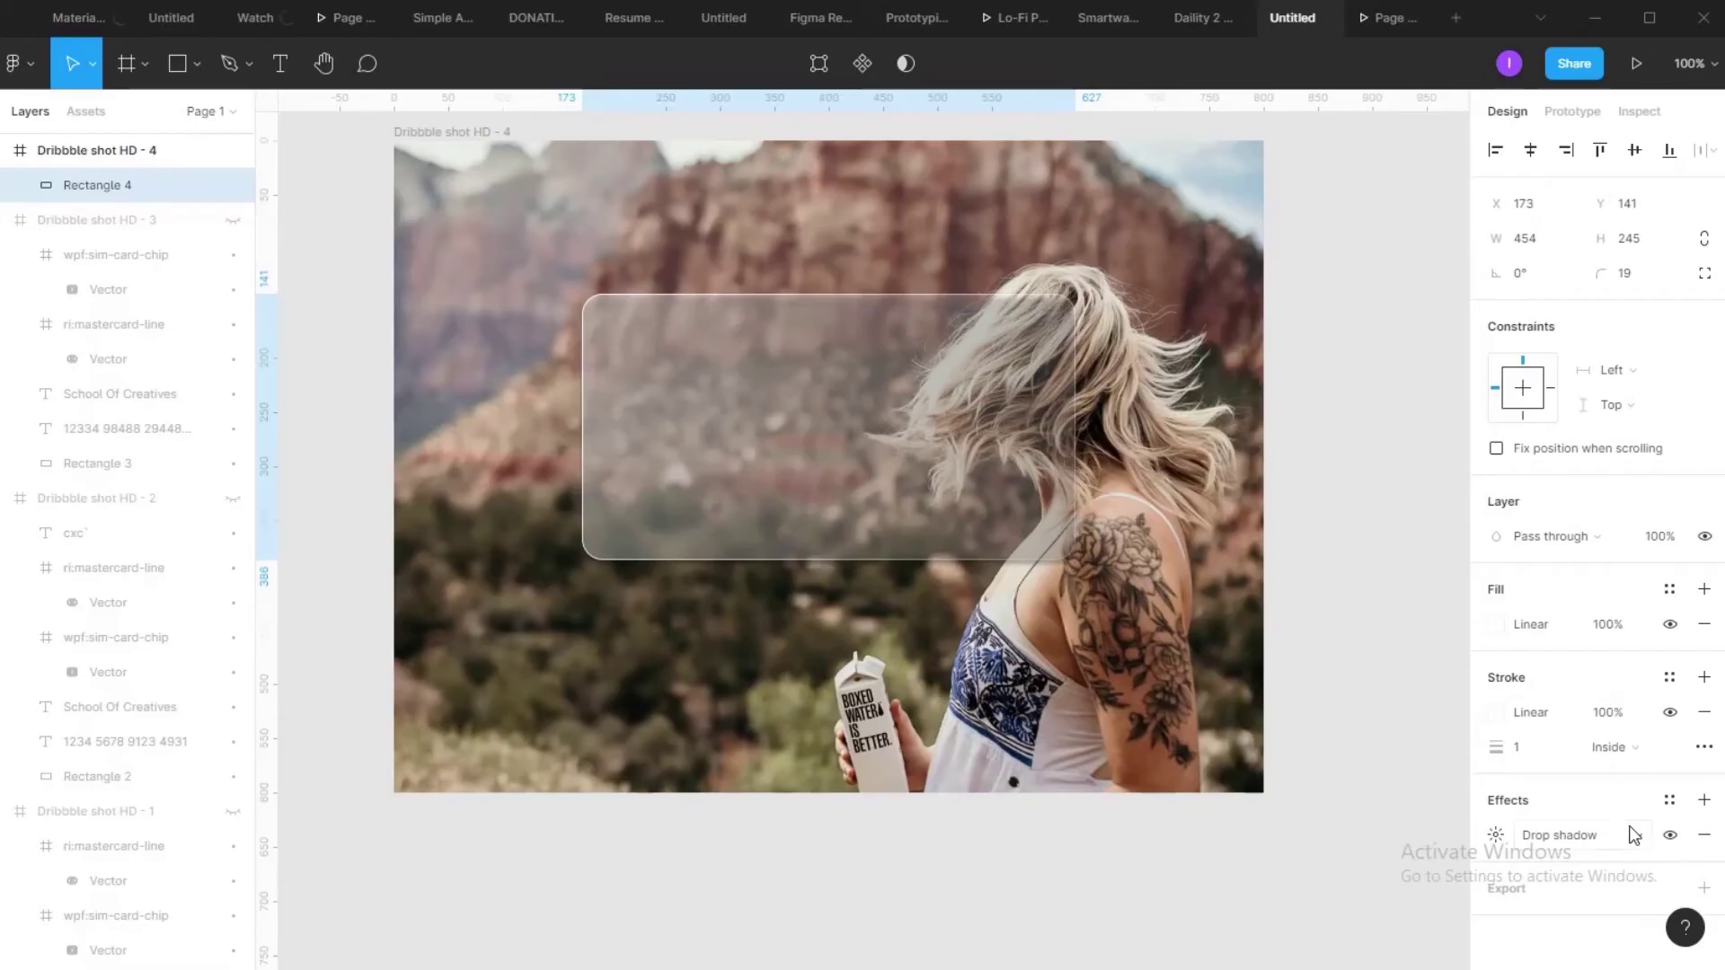
{"action": "left_click", "coordinate": [1554, 849]}
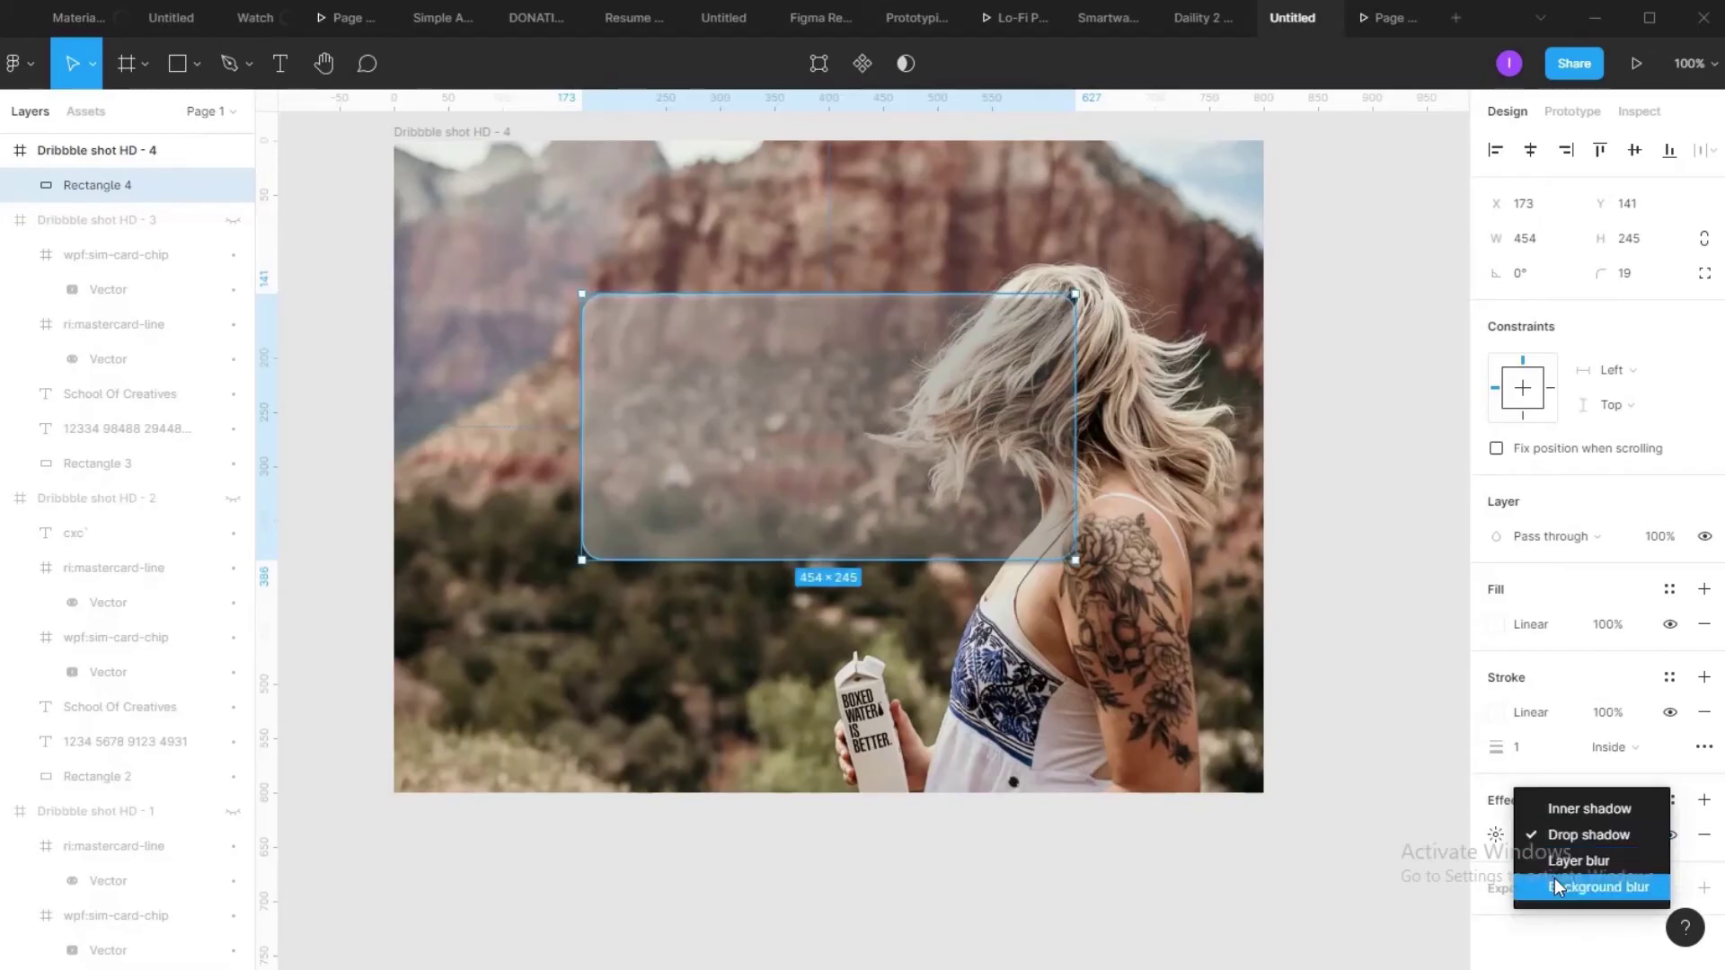
{"action": "left_click", "coordinate": [1555, 886]}
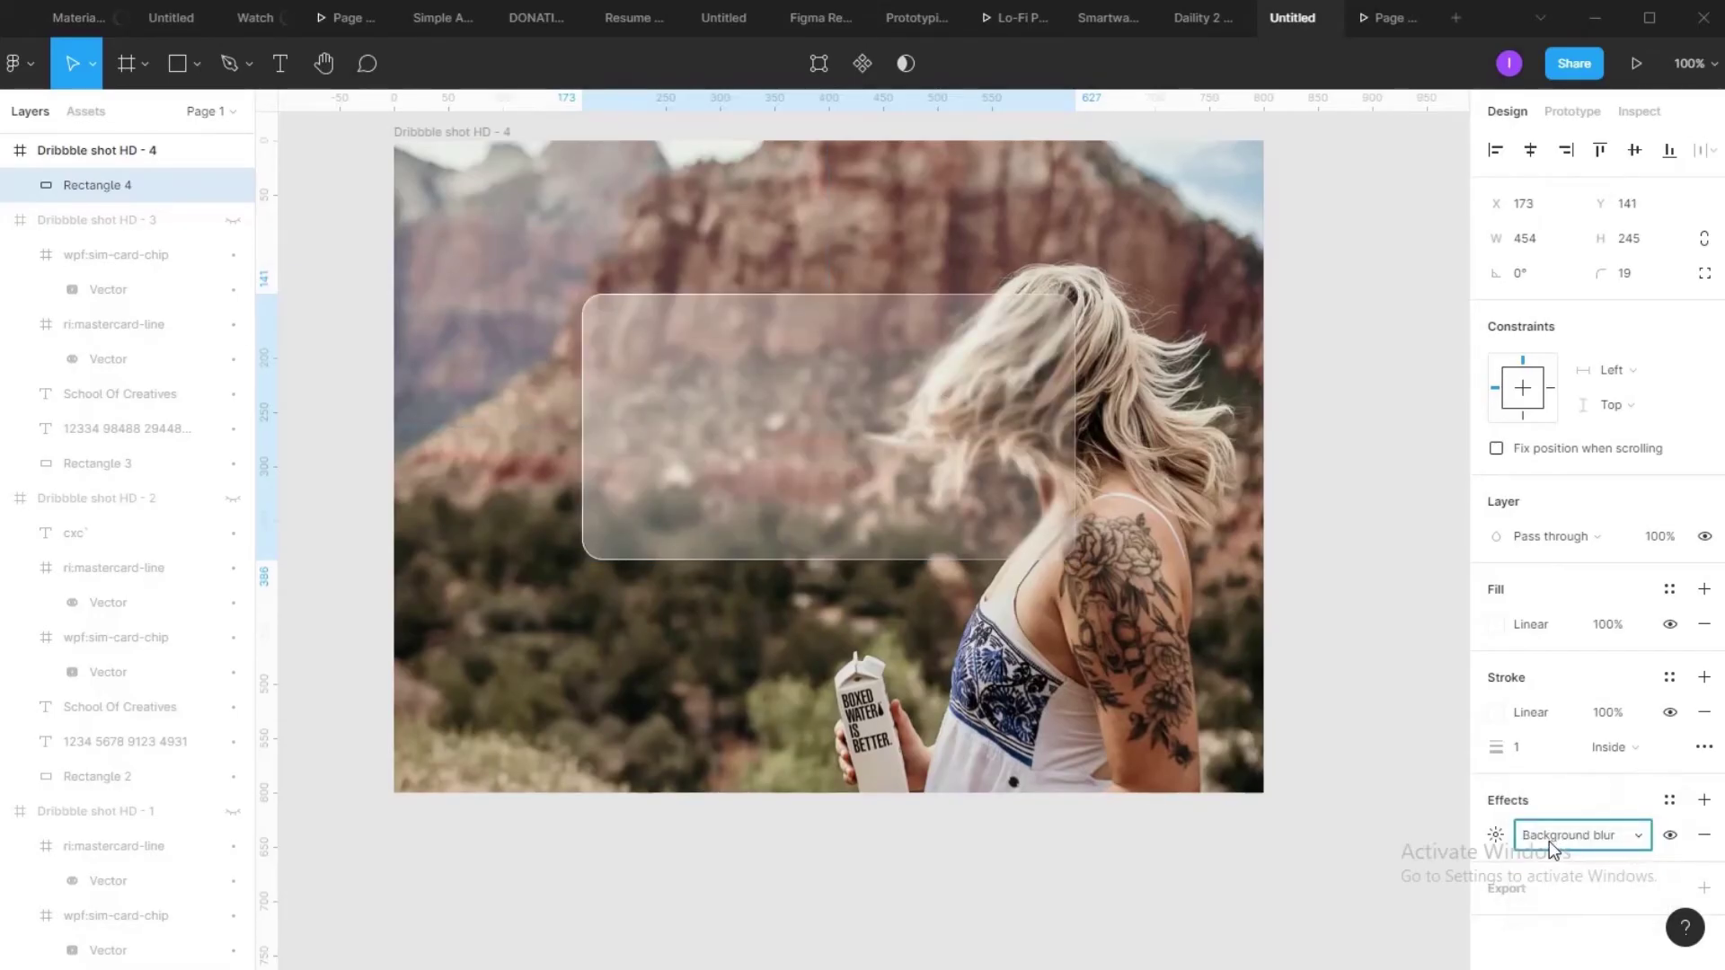
{"action": "left_click", "coordinate": [1498, 836]}
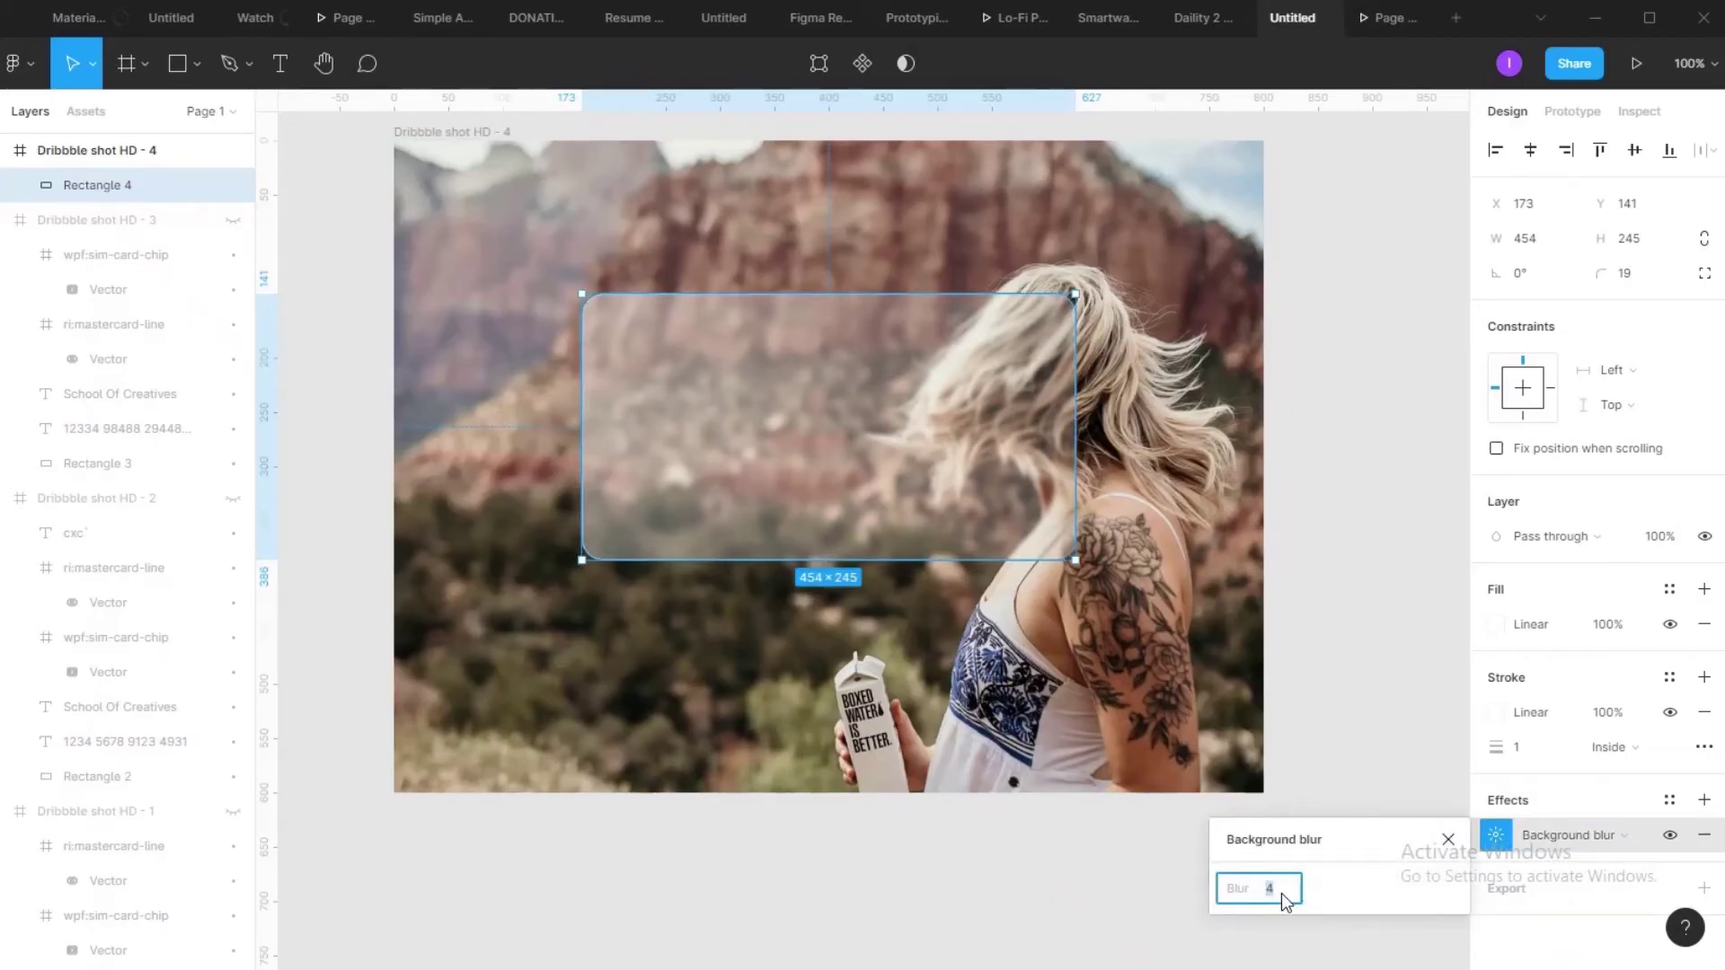
{"action": "key", "text": "Up"}
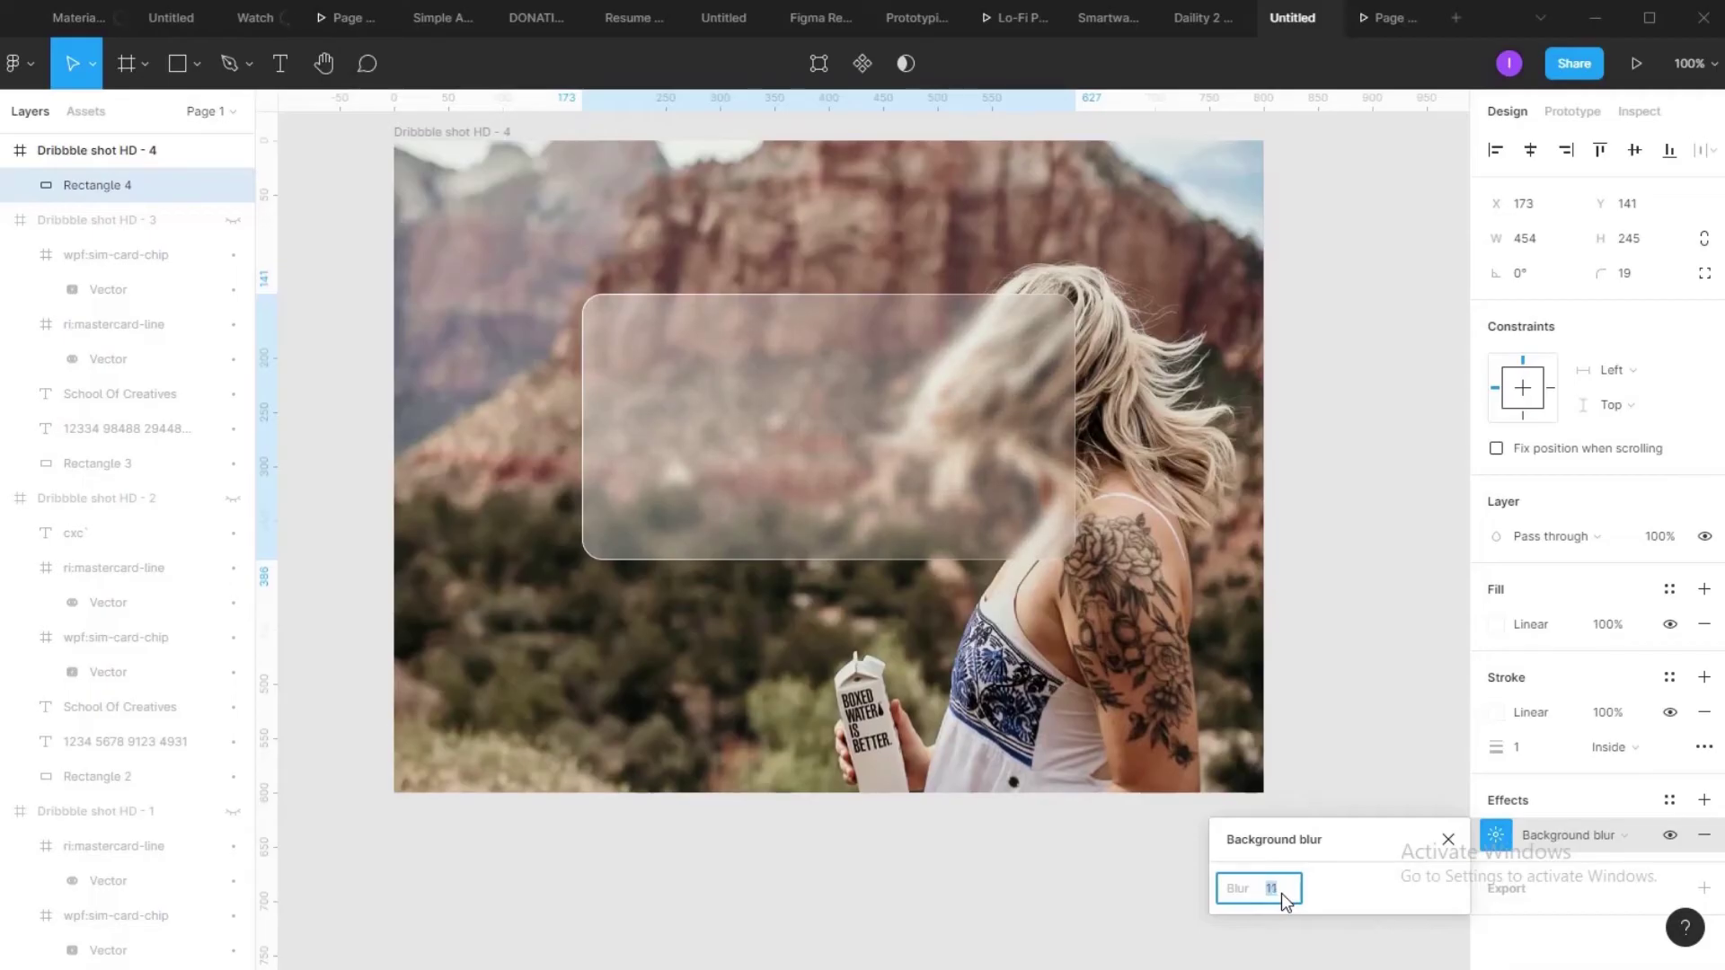
{"action": "left_click", "coordinate": [1332, 662]}
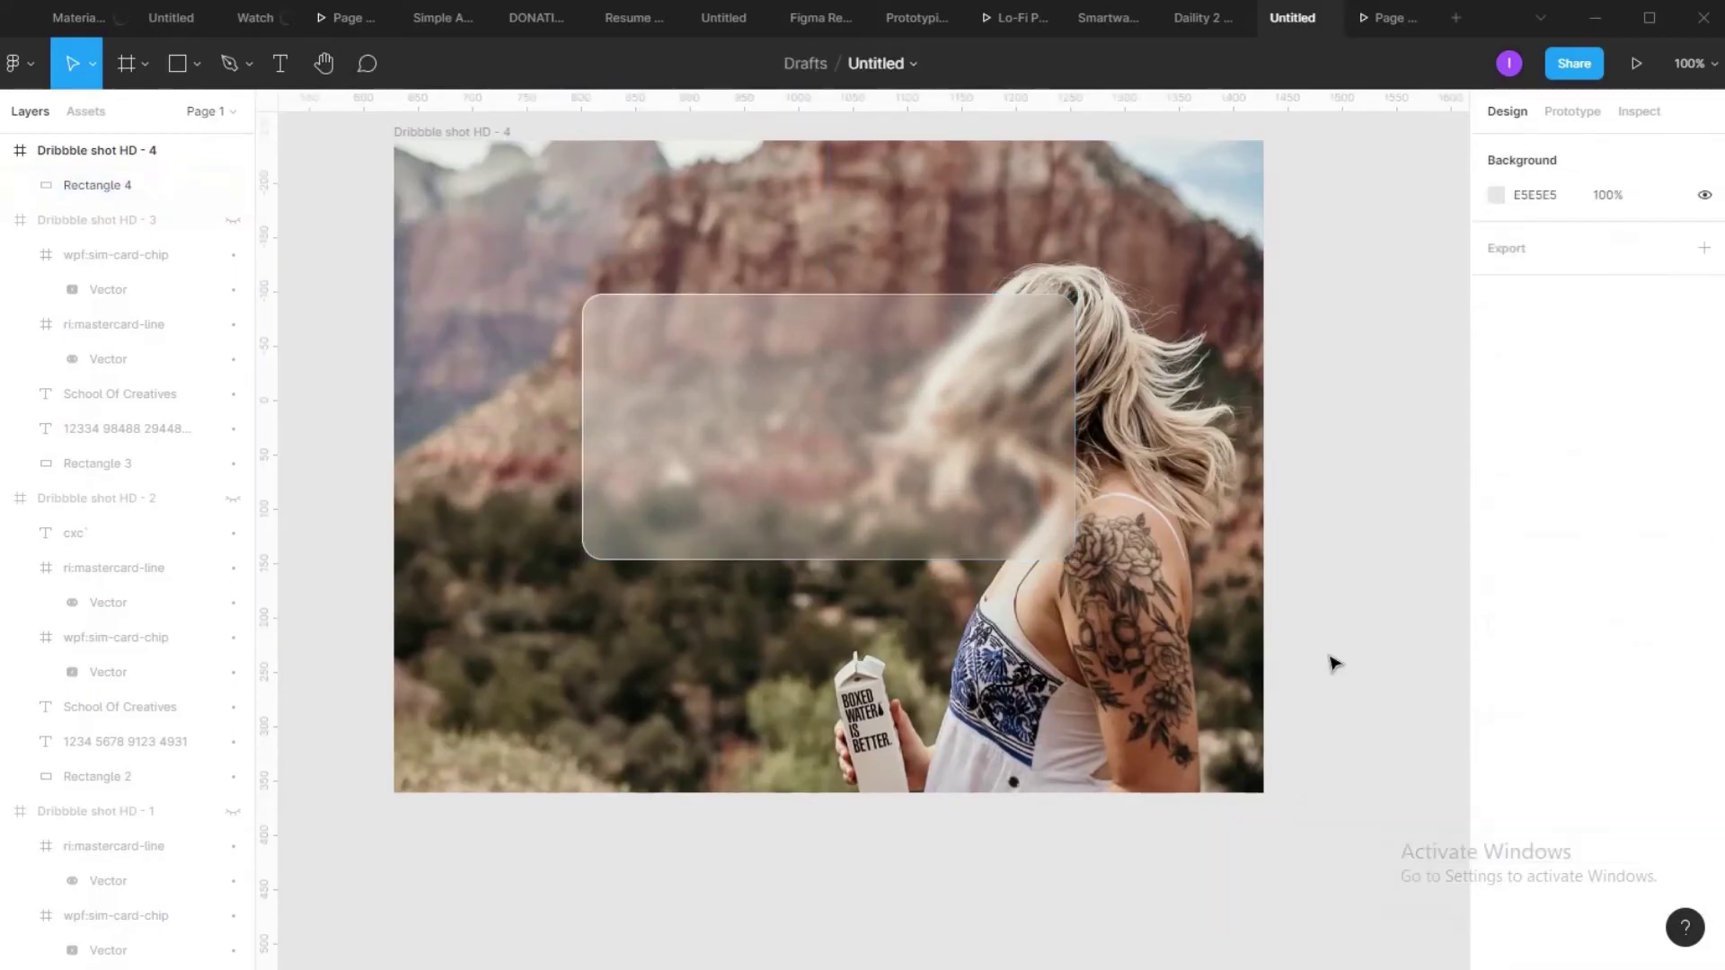
{"action": "left_click_drag", "start_coordinate": [1332, 652], "coordinate": [1336, 612]}
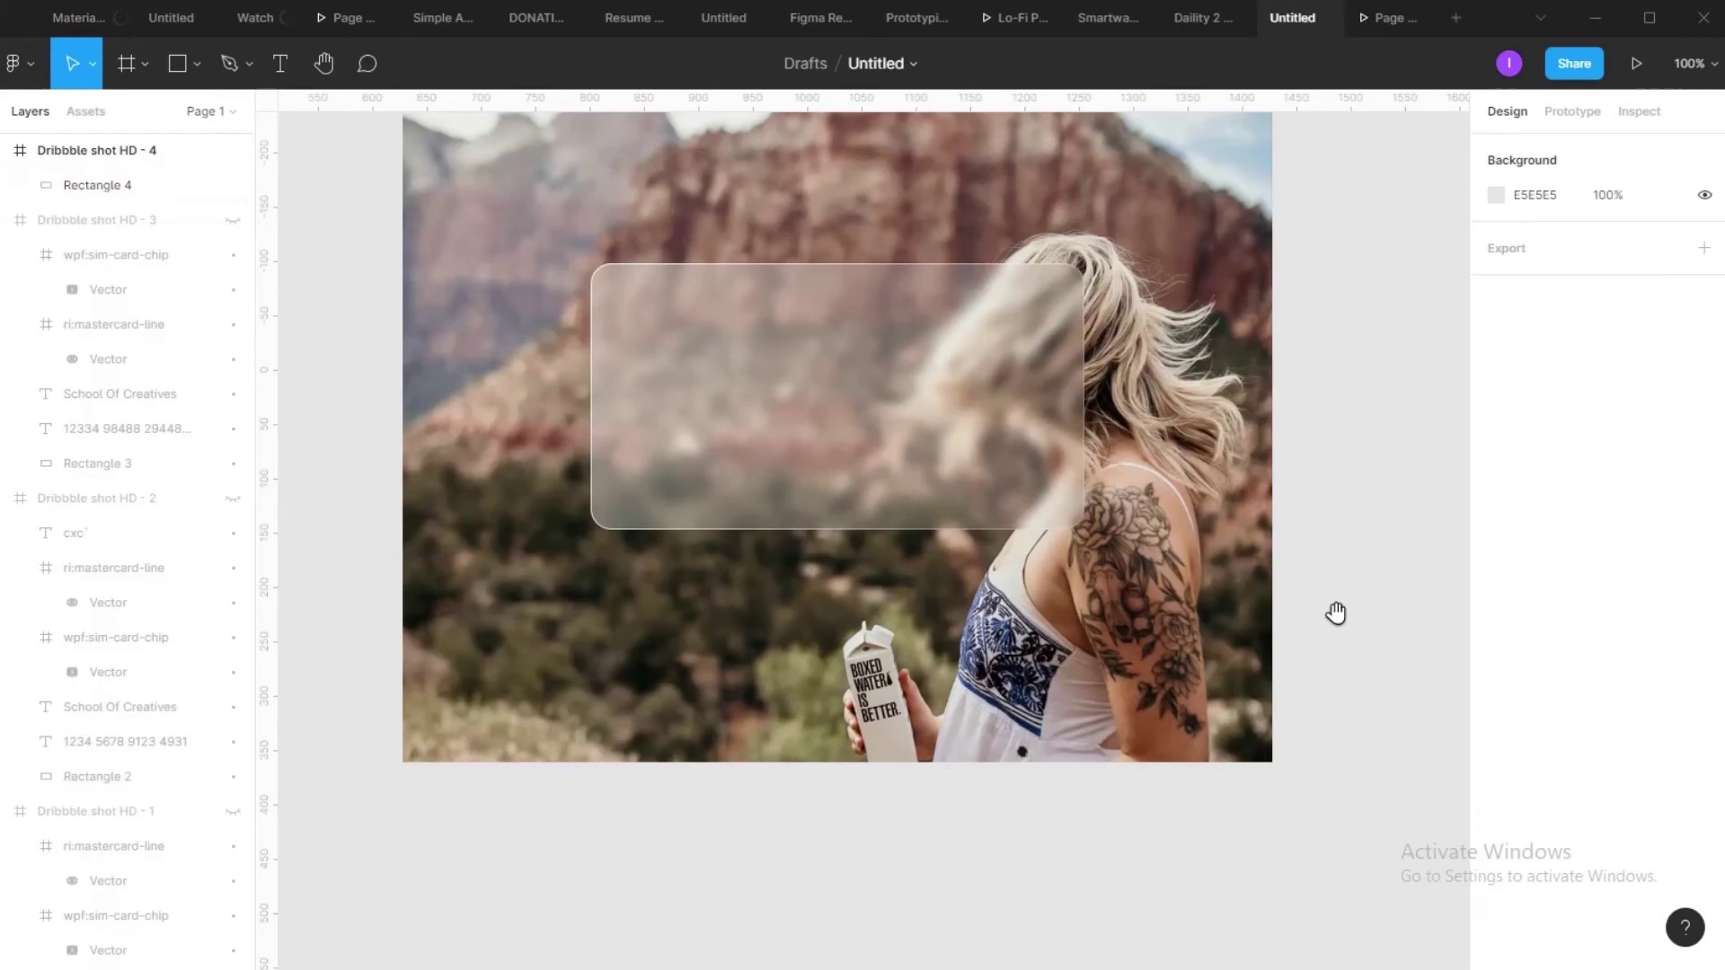
{"action": "key", "text": "ctrl+plus"}
{"action": "scroll", "coordinate": [1033, 700], "scroll_direction": "up", "scroll_amount": 3}
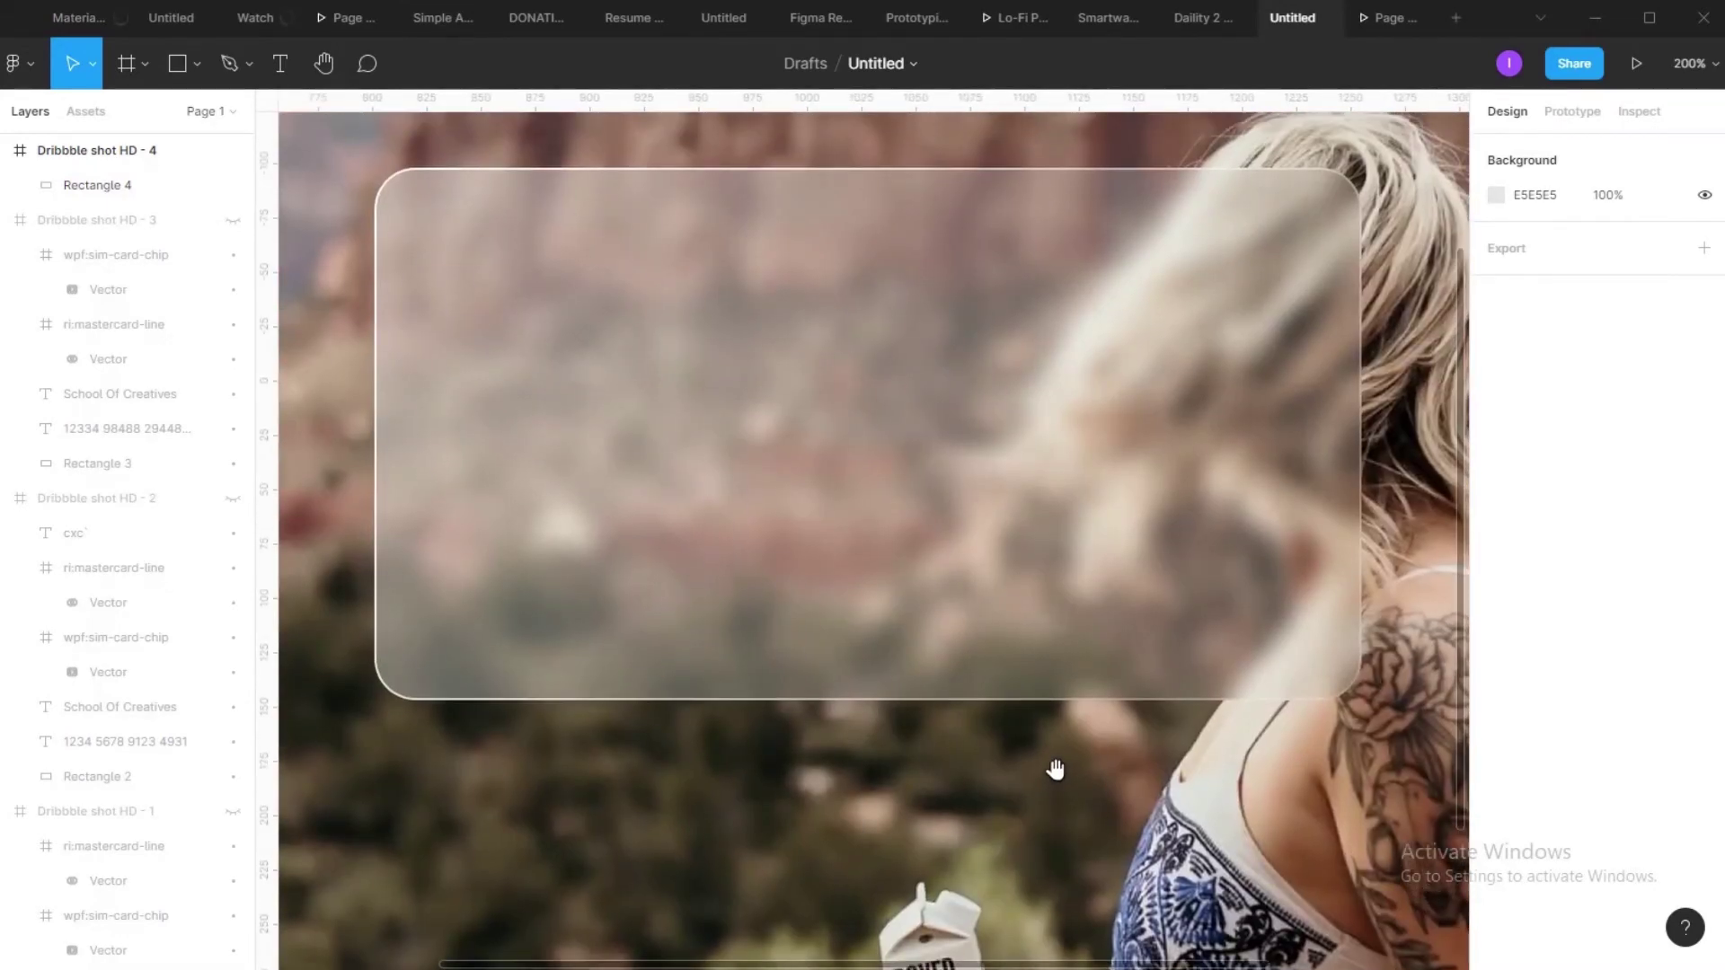
{"action": "key", "text": "t"}
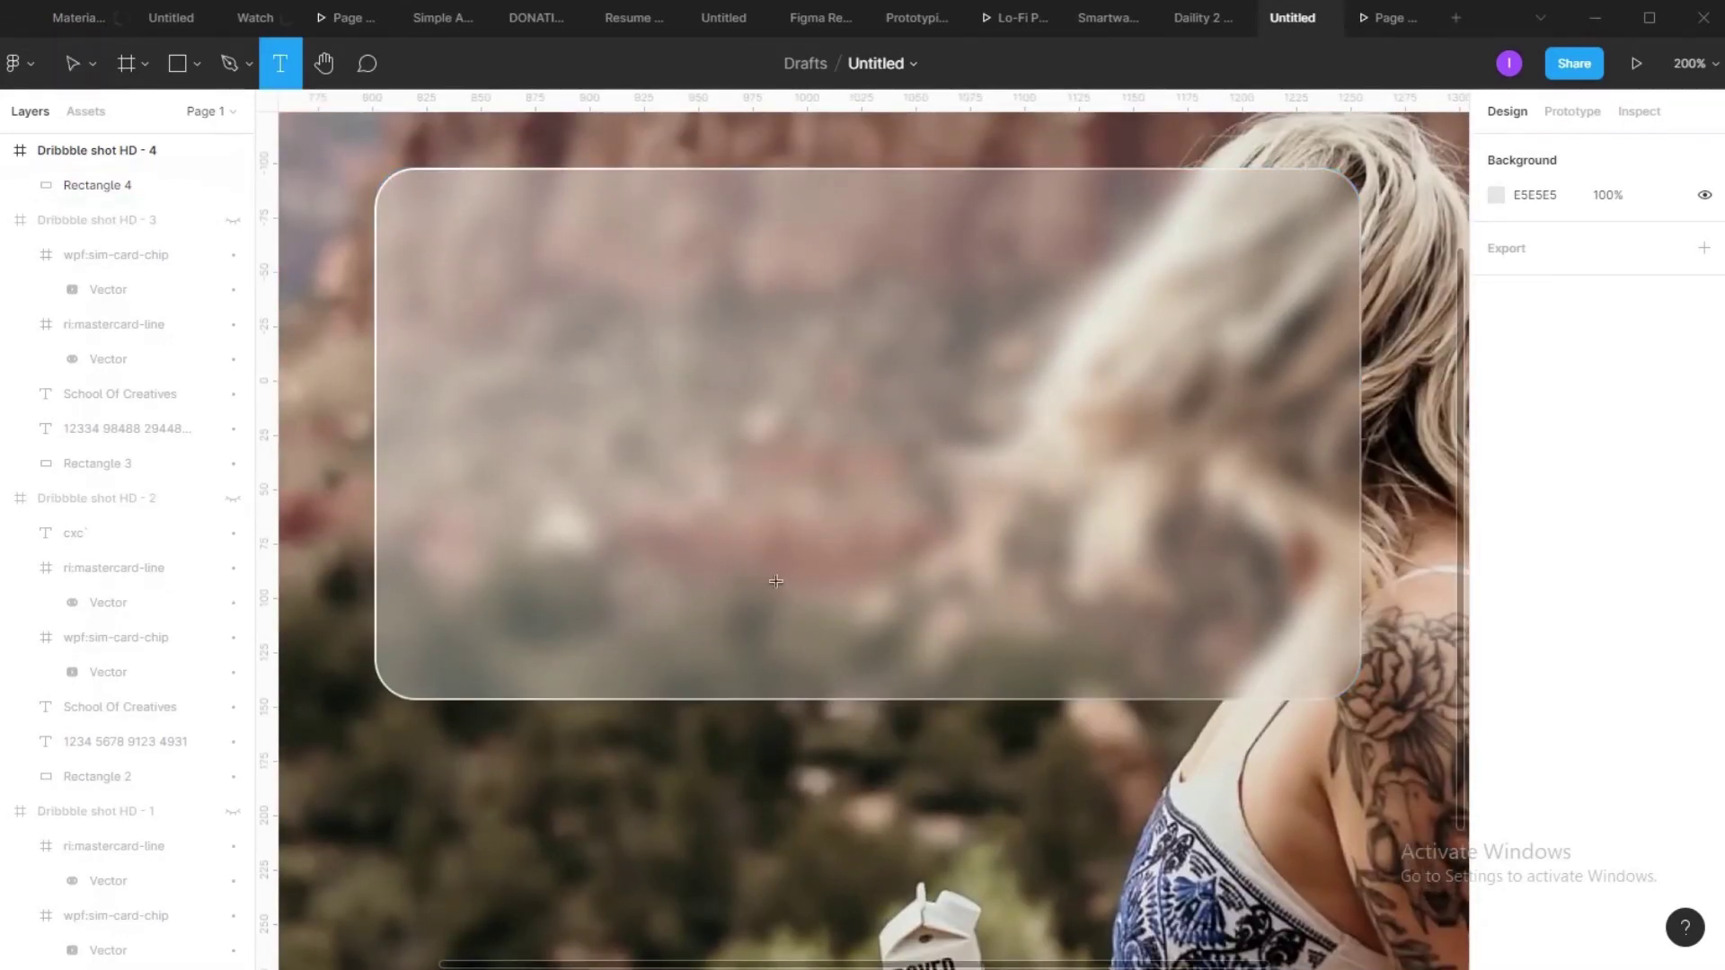
{"action": "left_click", "coordinate": [499, 540]}
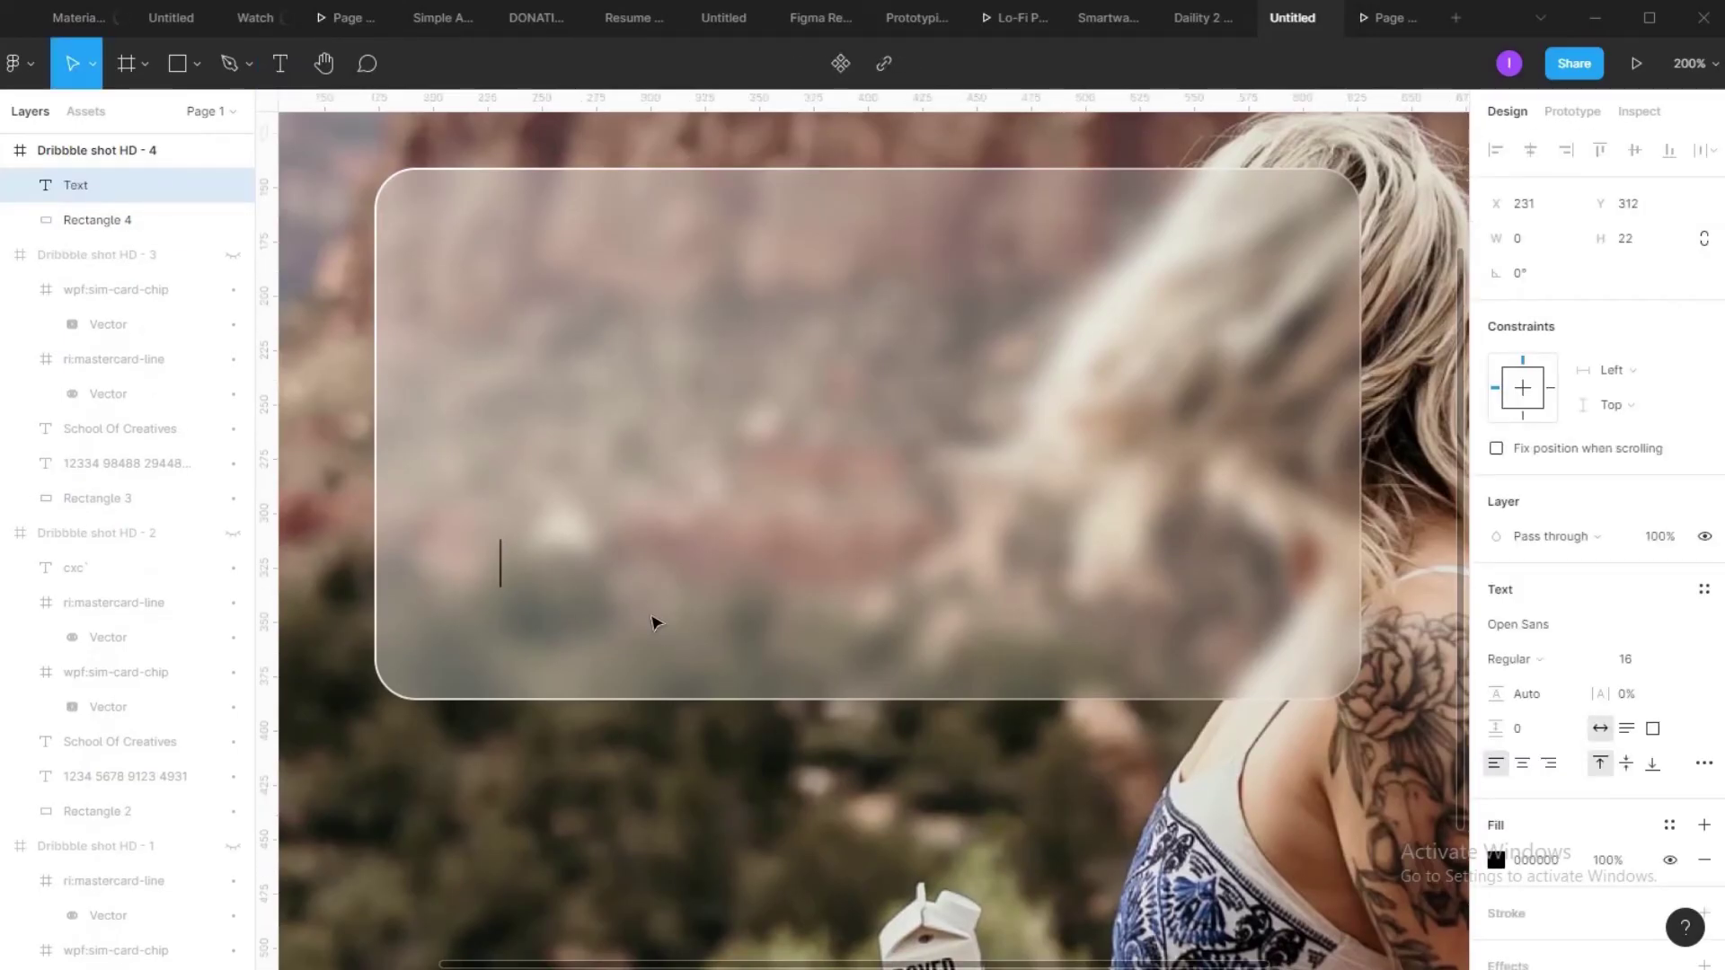
{"action": "type", "text": "1234"}
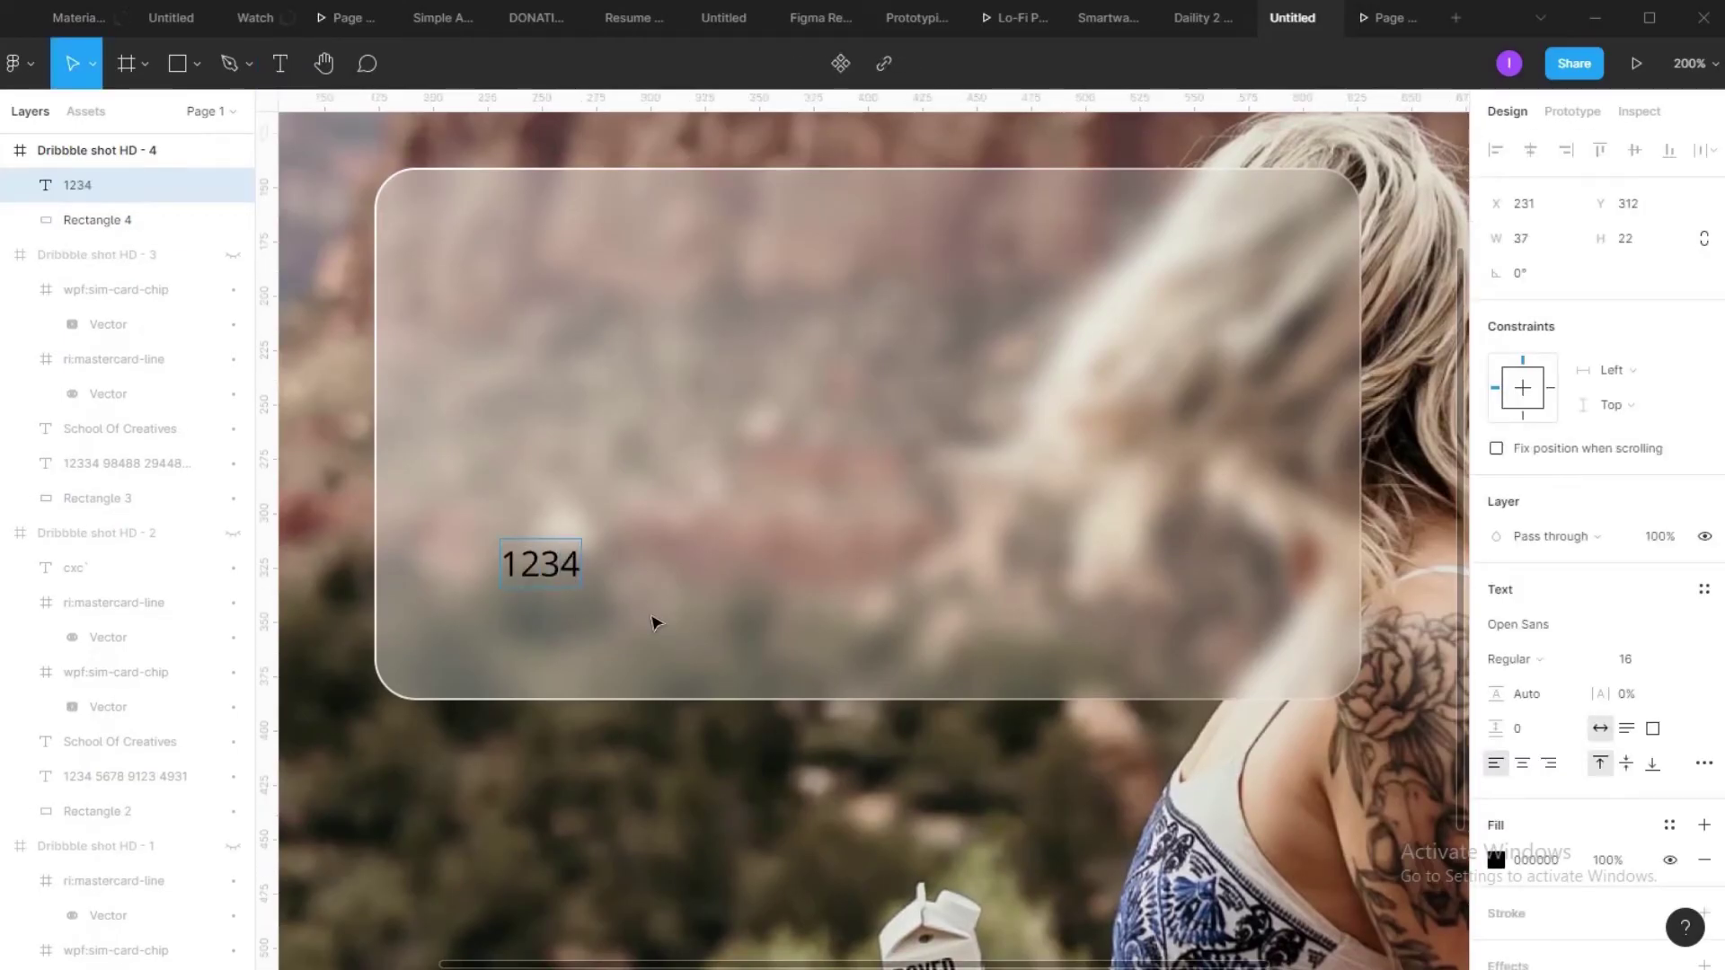
{"action": "type", "text": " 456"}
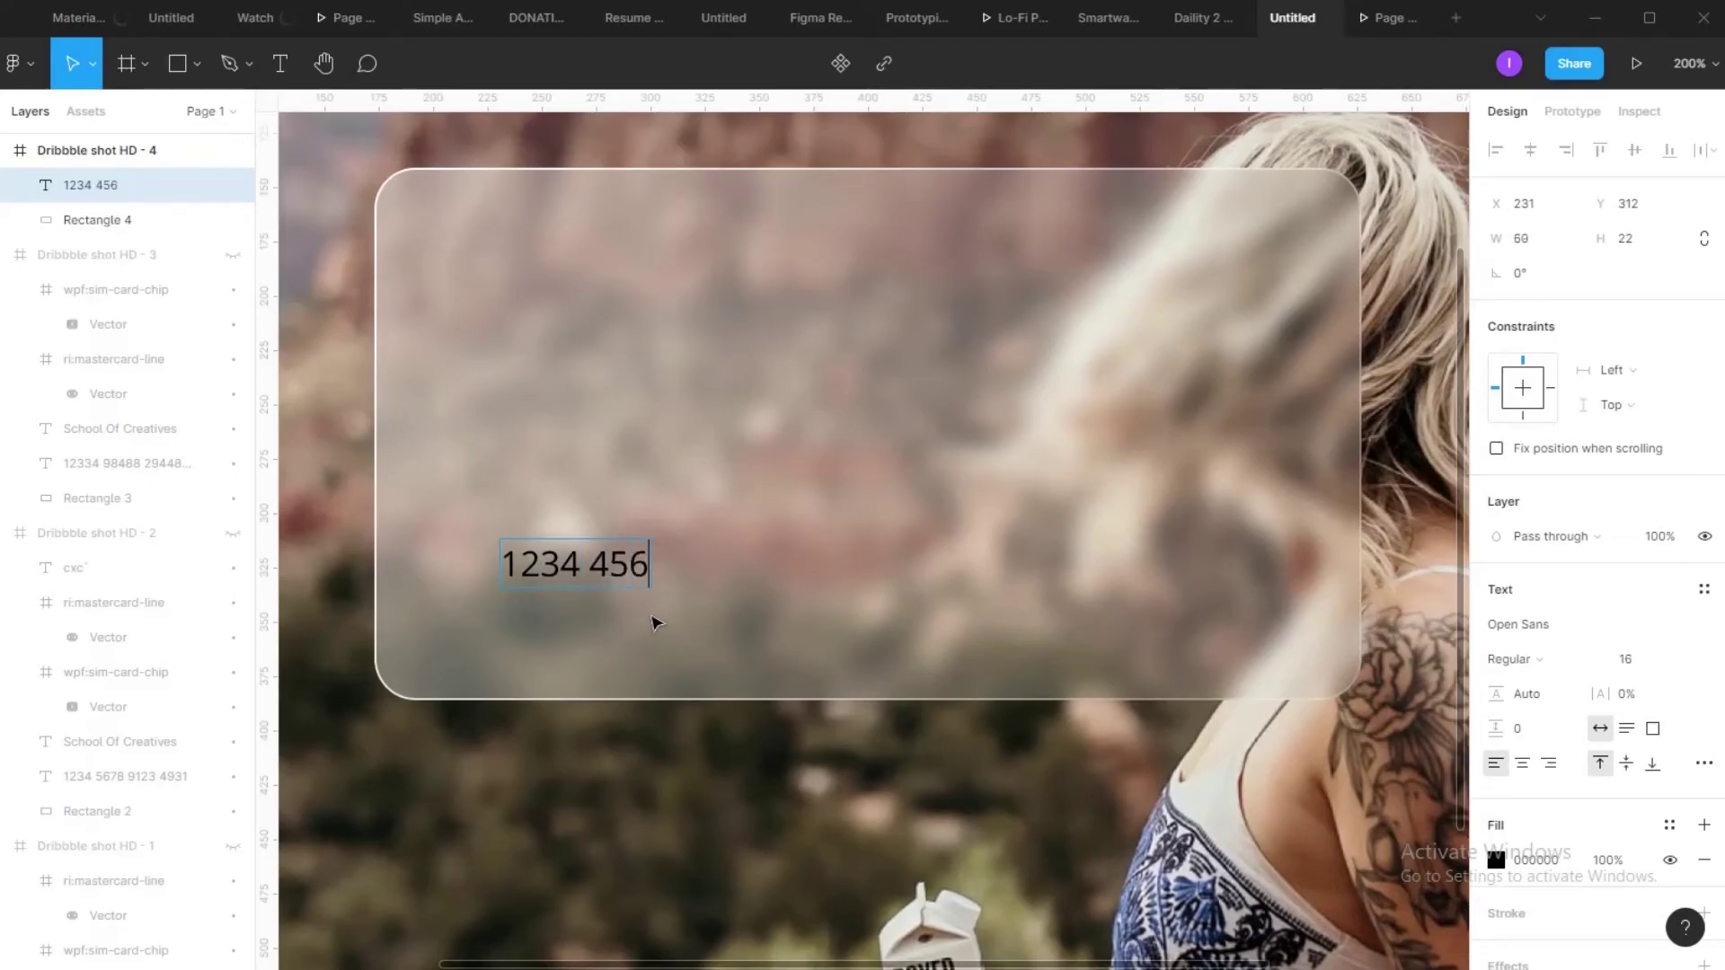
{"action": "type", "text": "78"}
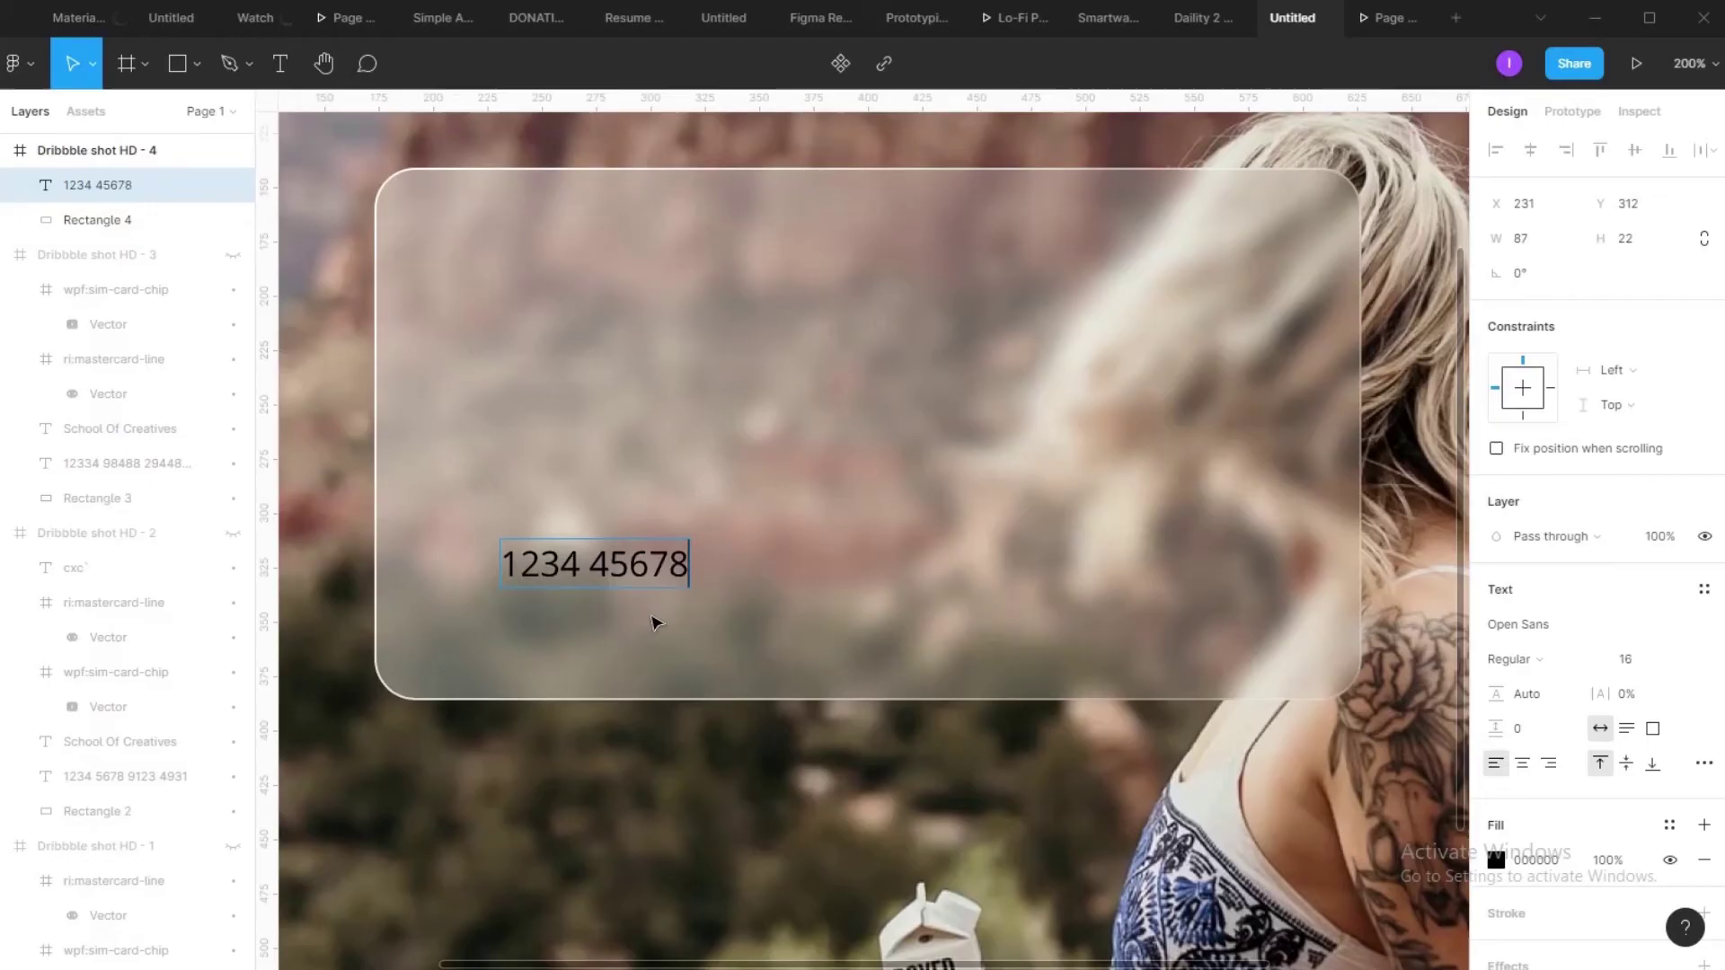
{"action": "key", "text": "BackSpace"}
{"action": "type", "text": "324"}
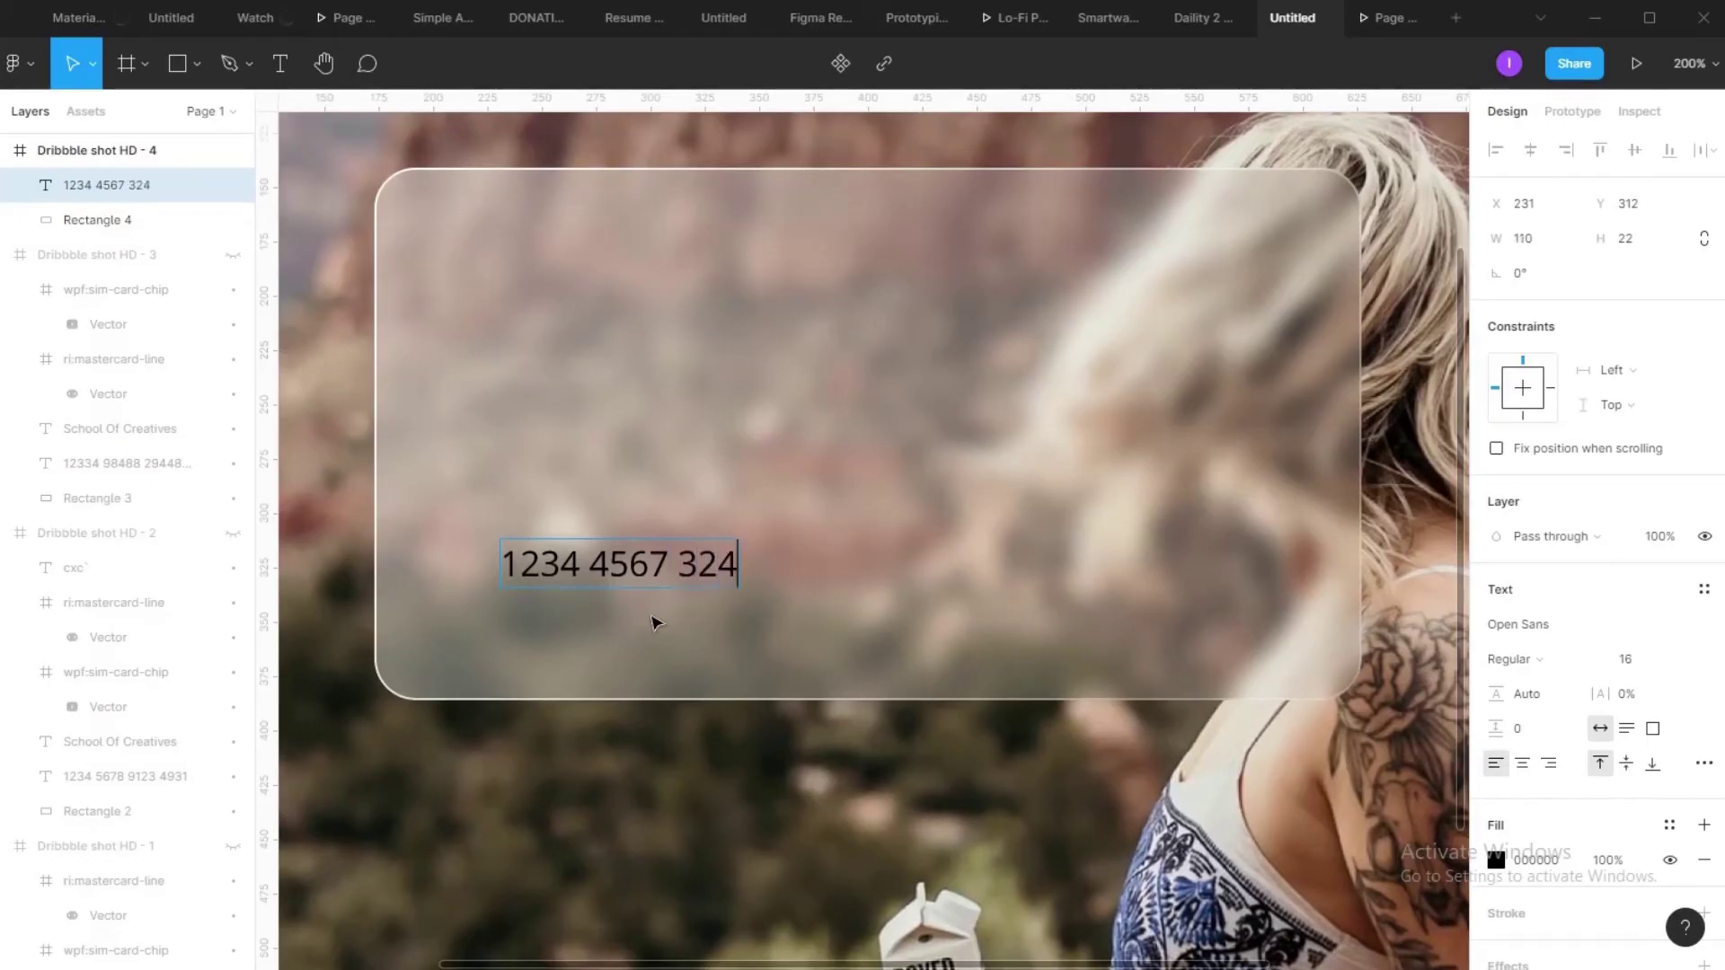
{"action": "type", "text": "5 8790"}
{"action": "key", "text": "Escape"}
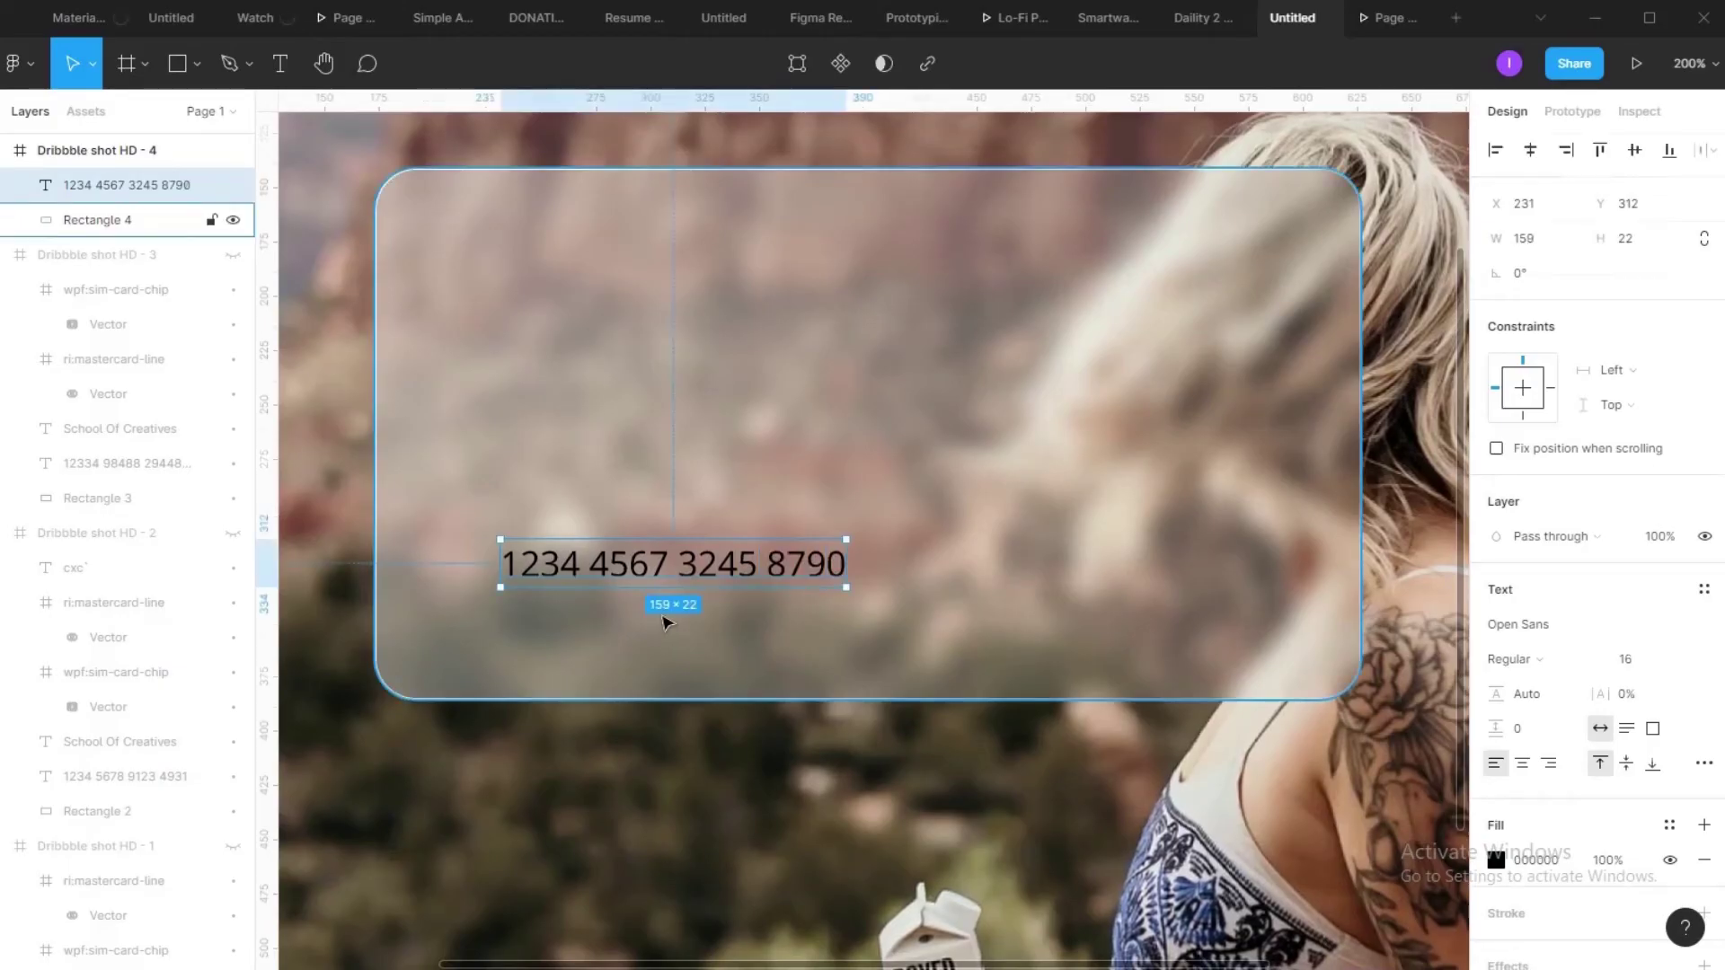
{"action": "key", "text": "Escape"}
{"action": "left_click", "coordinate": [669, 559]}
Step: Duplicate the card number line below itself and retype the copy as 'School Of Creatives'
{"action": "left_click_drag", "start_coordinate": [666, 552], "coordinate": [666, 588]}
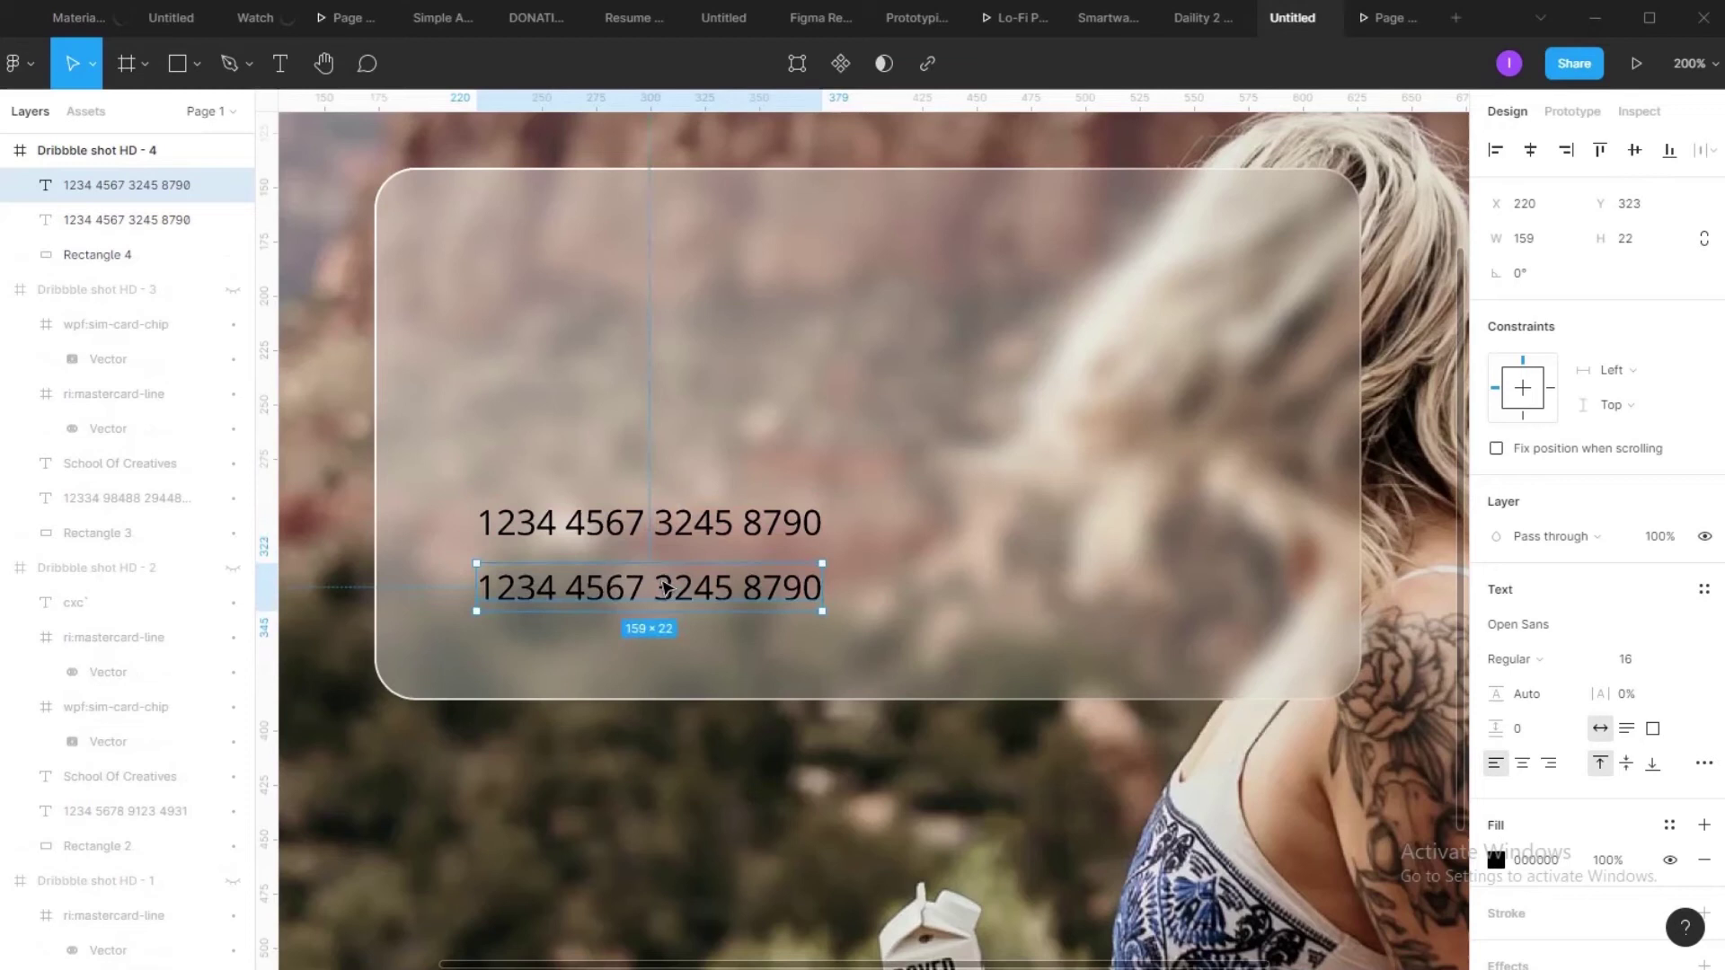
{"action": "double_click", "coordinate": [666, 586]}
{"action": "type", "text": "S"}
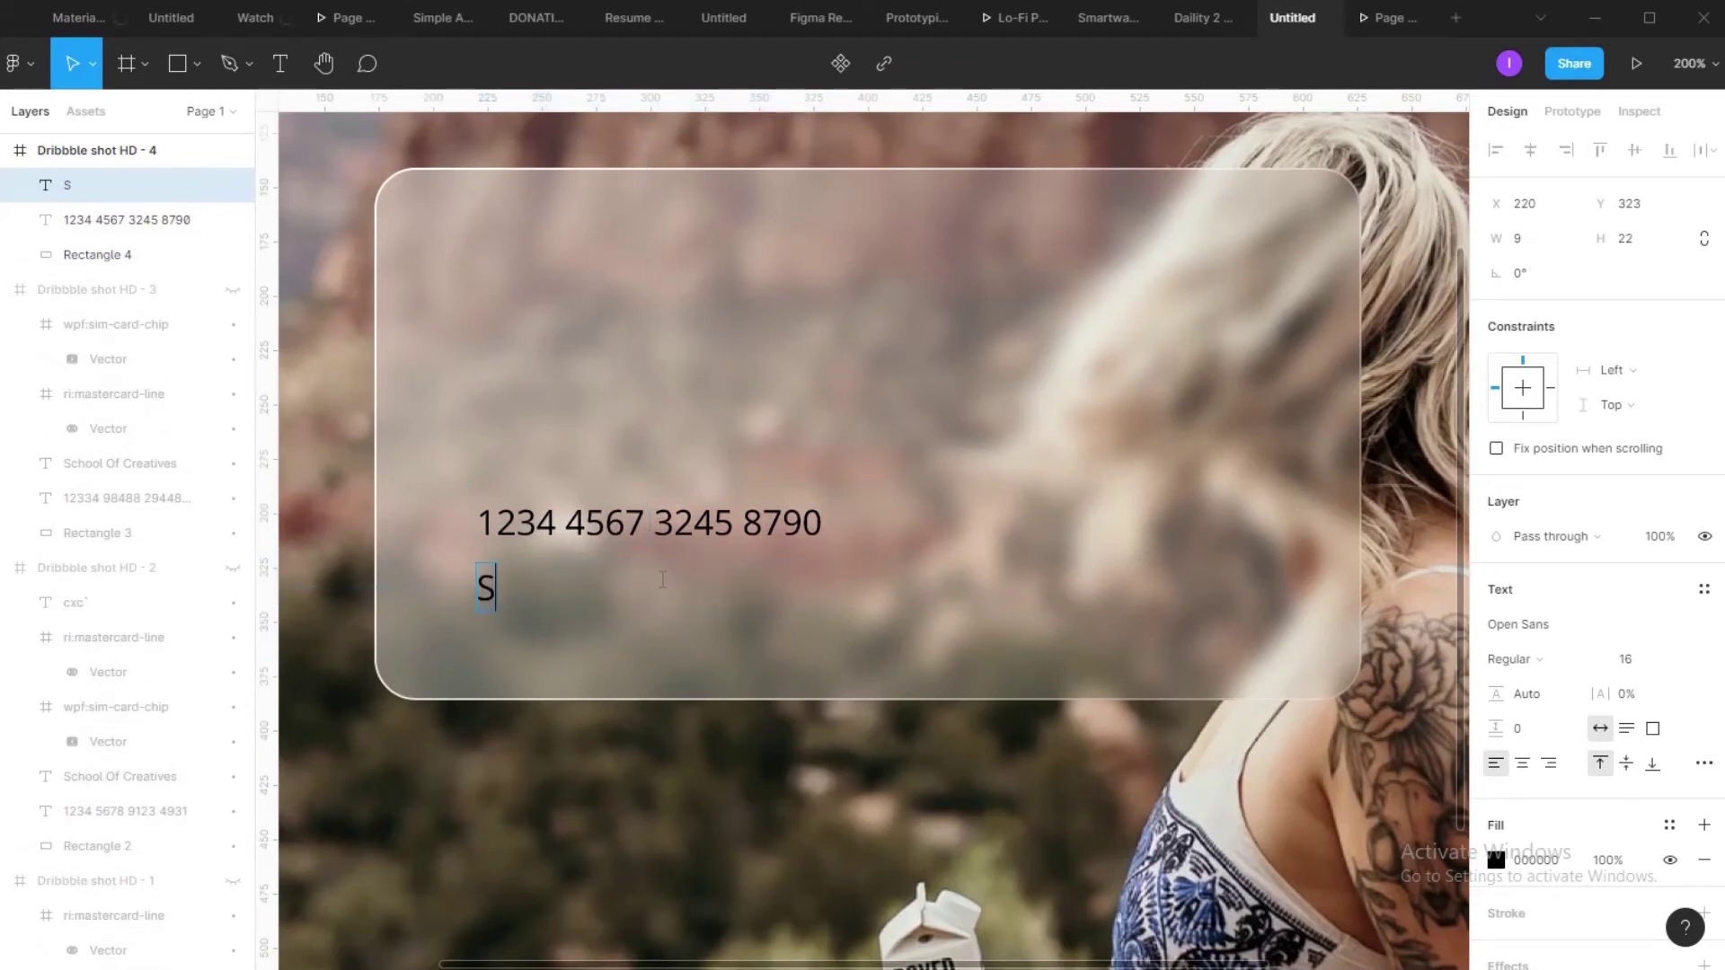
{"action": "type", "text": "chool "}
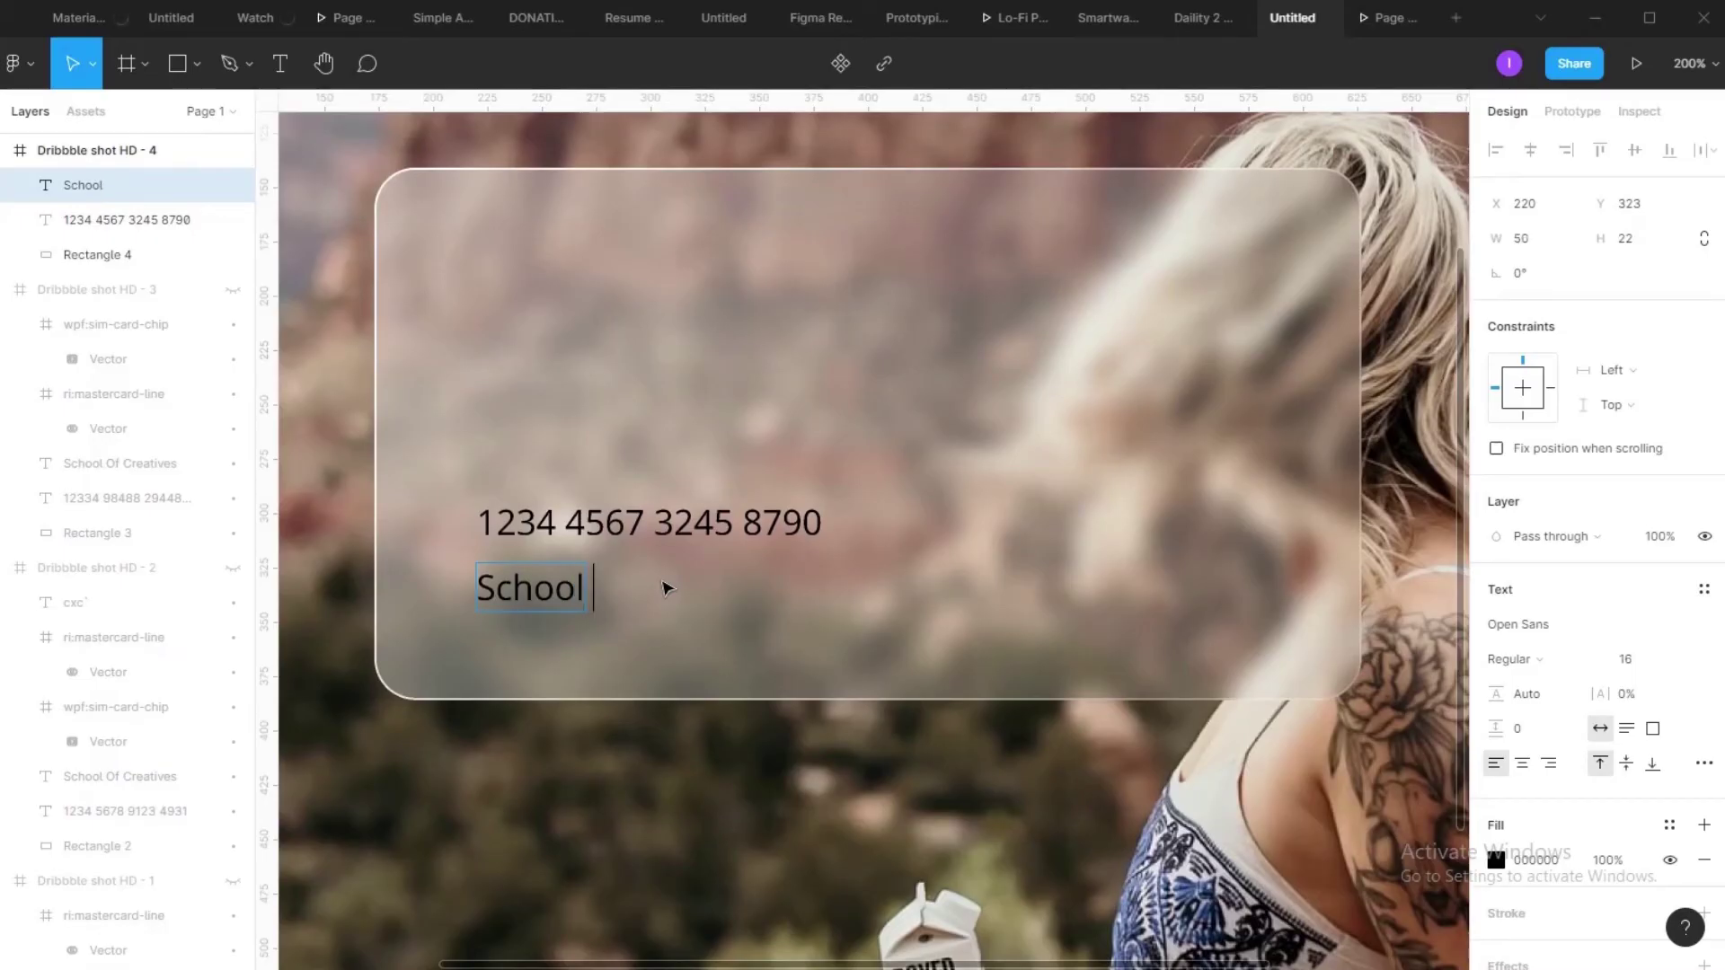
{"action": "type", "text": "Of cr"}
{"action": "key", "text": "BackSpace"}
{"action": "key", "text": "BackSpace"}
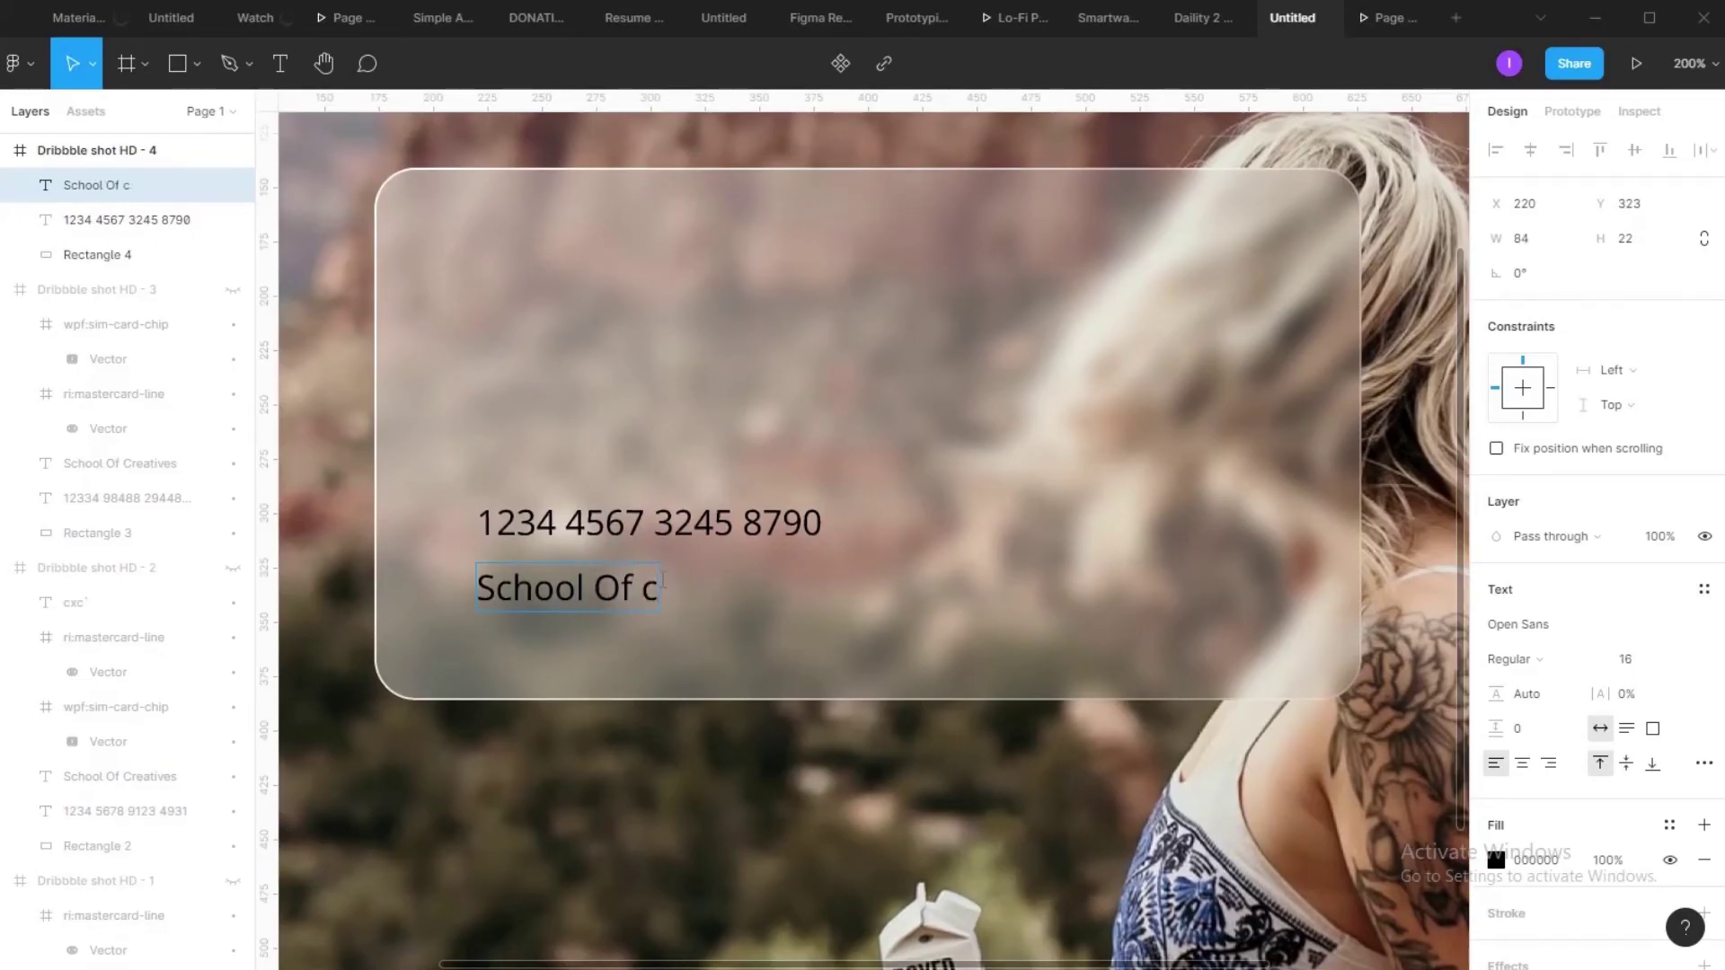
{"action": "type", "text": "Crea"}
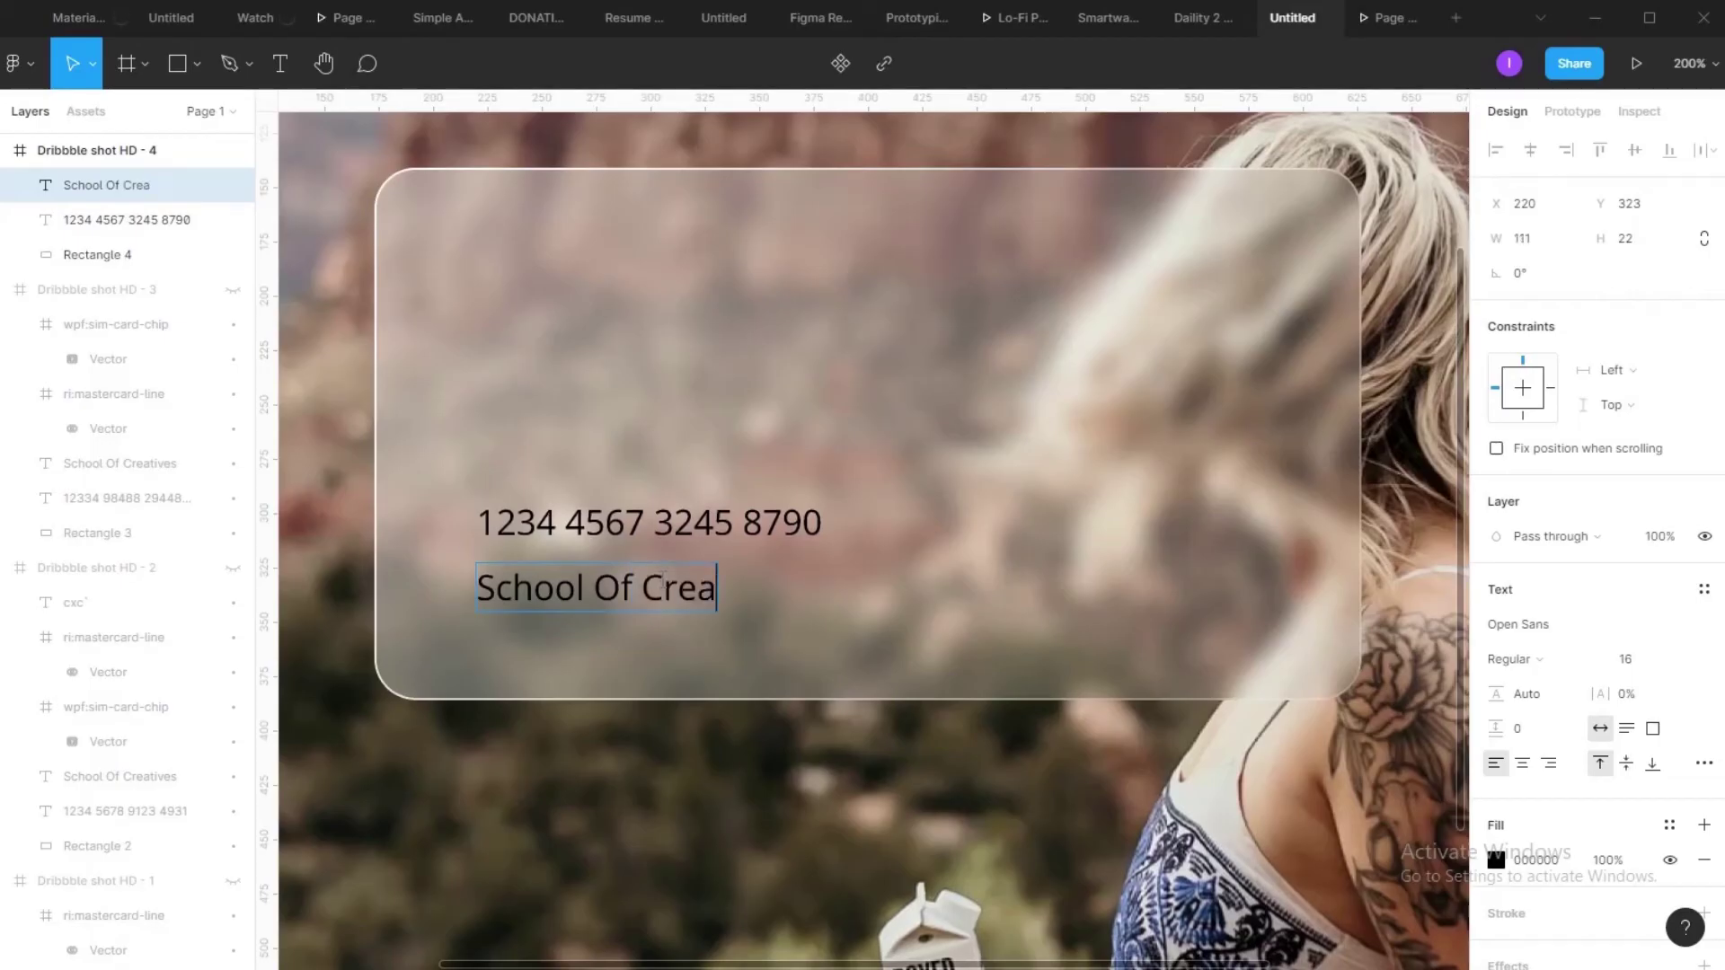
{"action": "type", "text": "tives"}
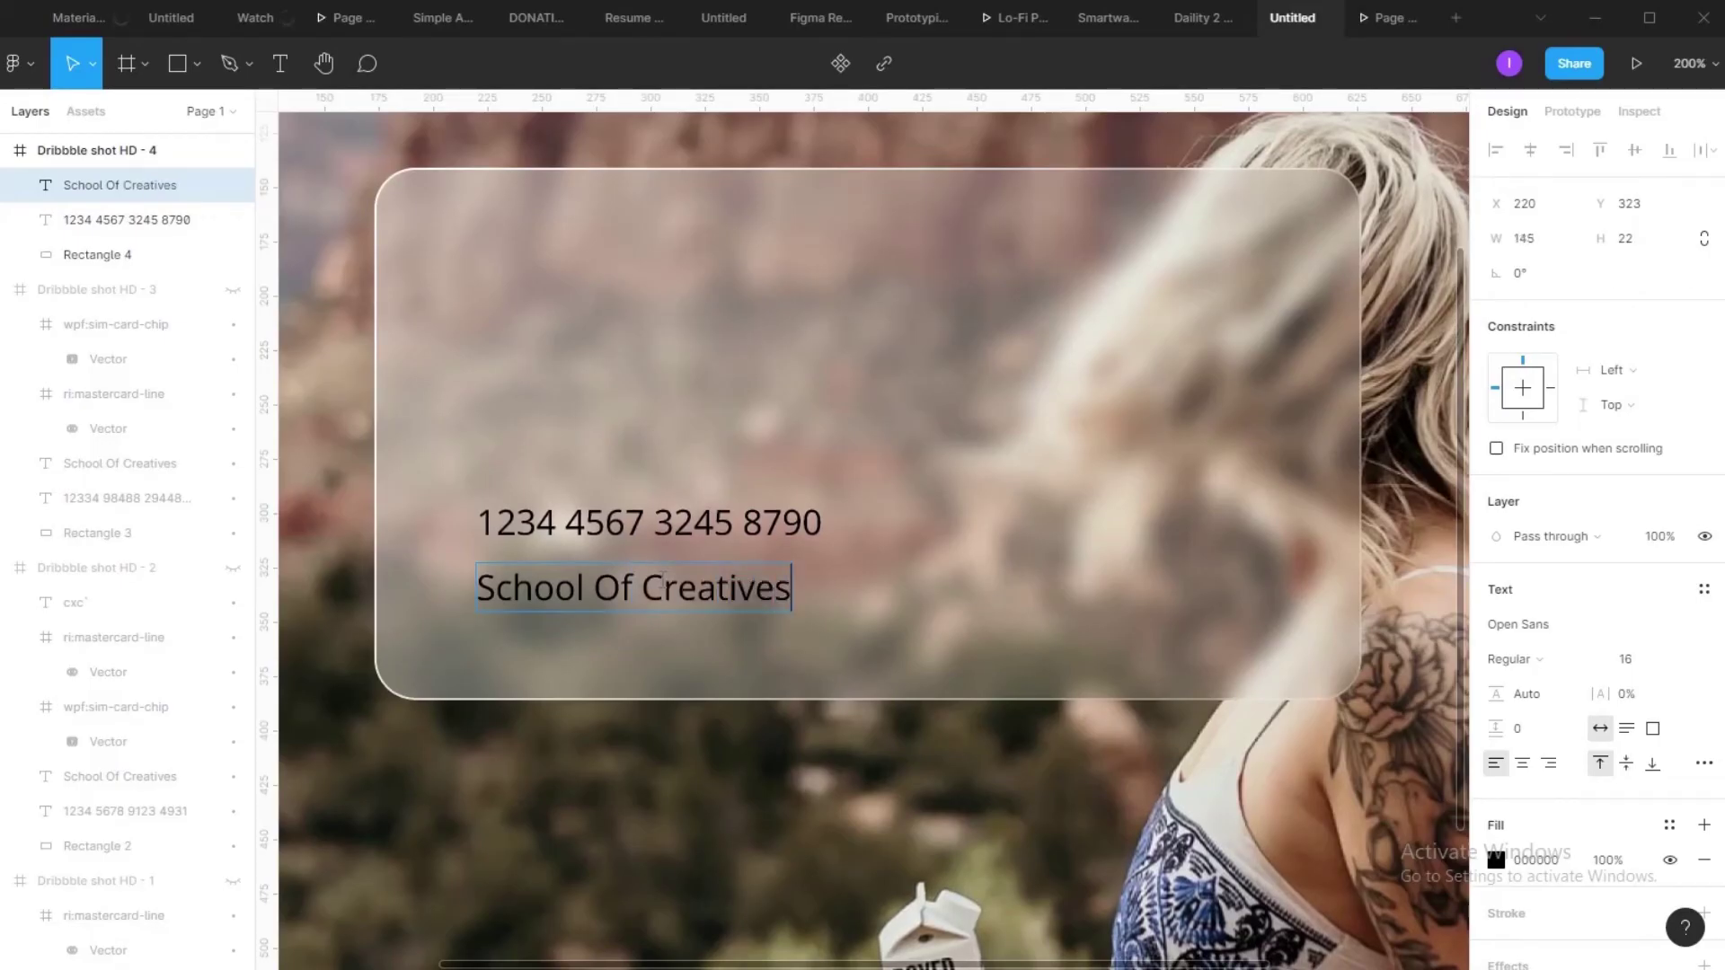
{"action": "left_click", "coordinate": [604, 732]}
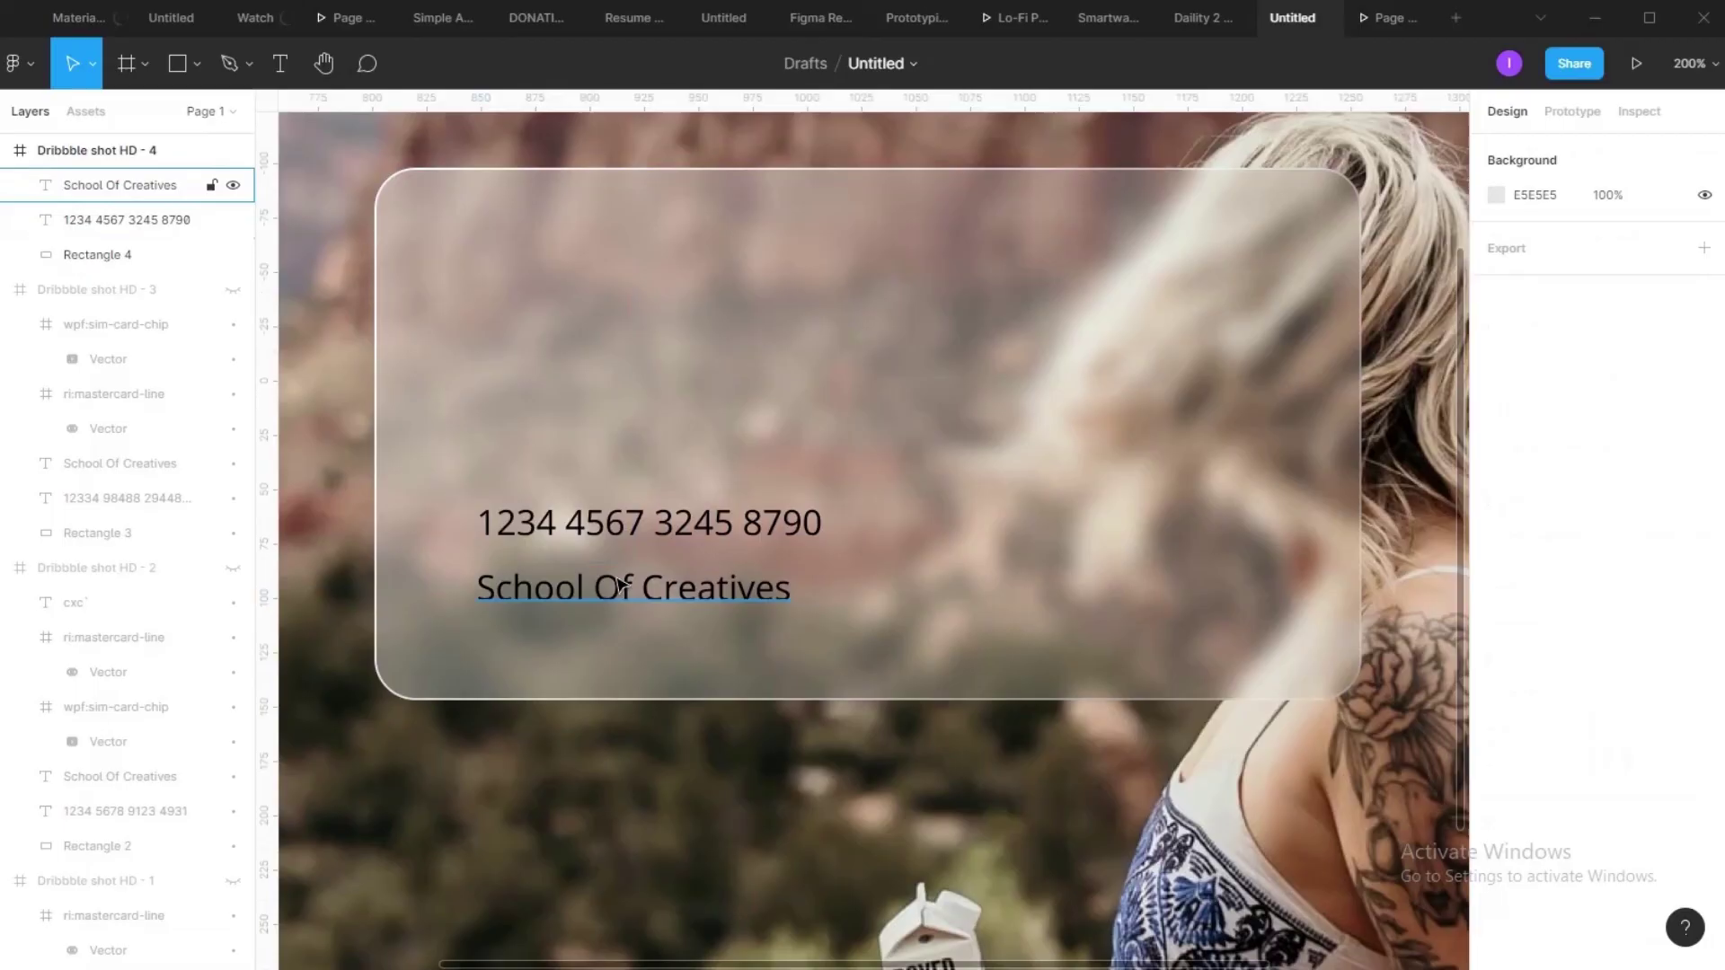
{"action": "left_click", "coordinate": [648, 542]}
Step: Set both text lines to Semibold with 8% letter spacing
{"action": "left_click", "coordinate": [665, 586], "text": "shift"}
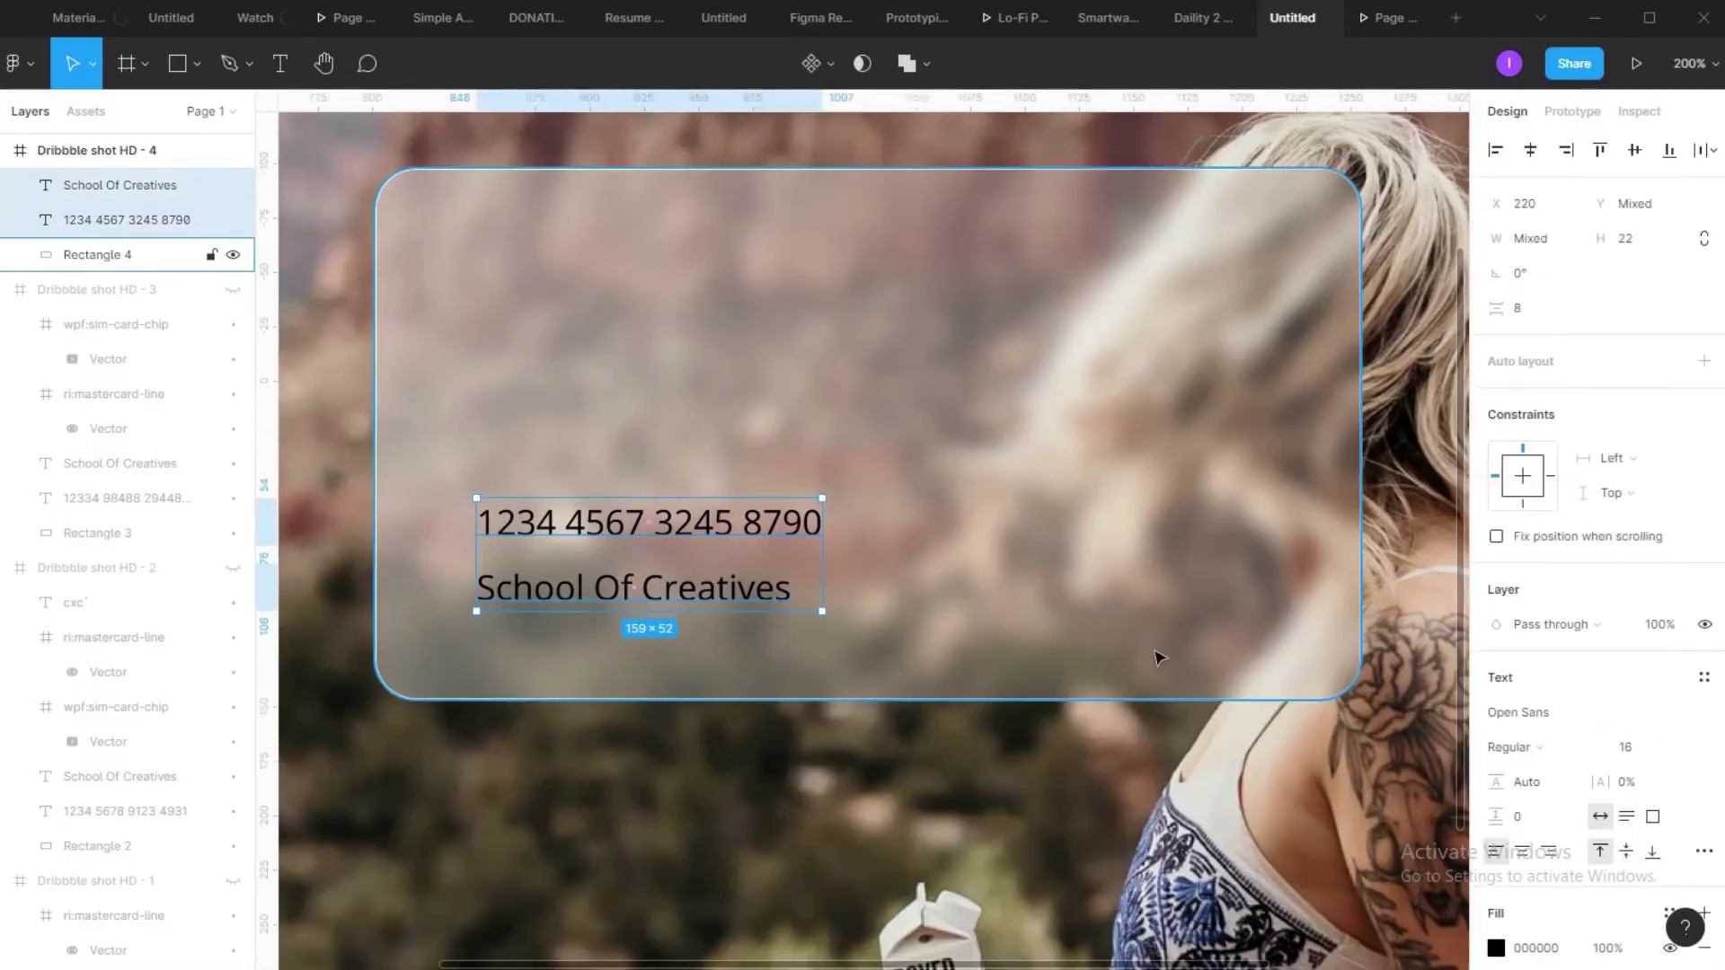
{"action": "left_click", "coordinate": [1593, 744]}
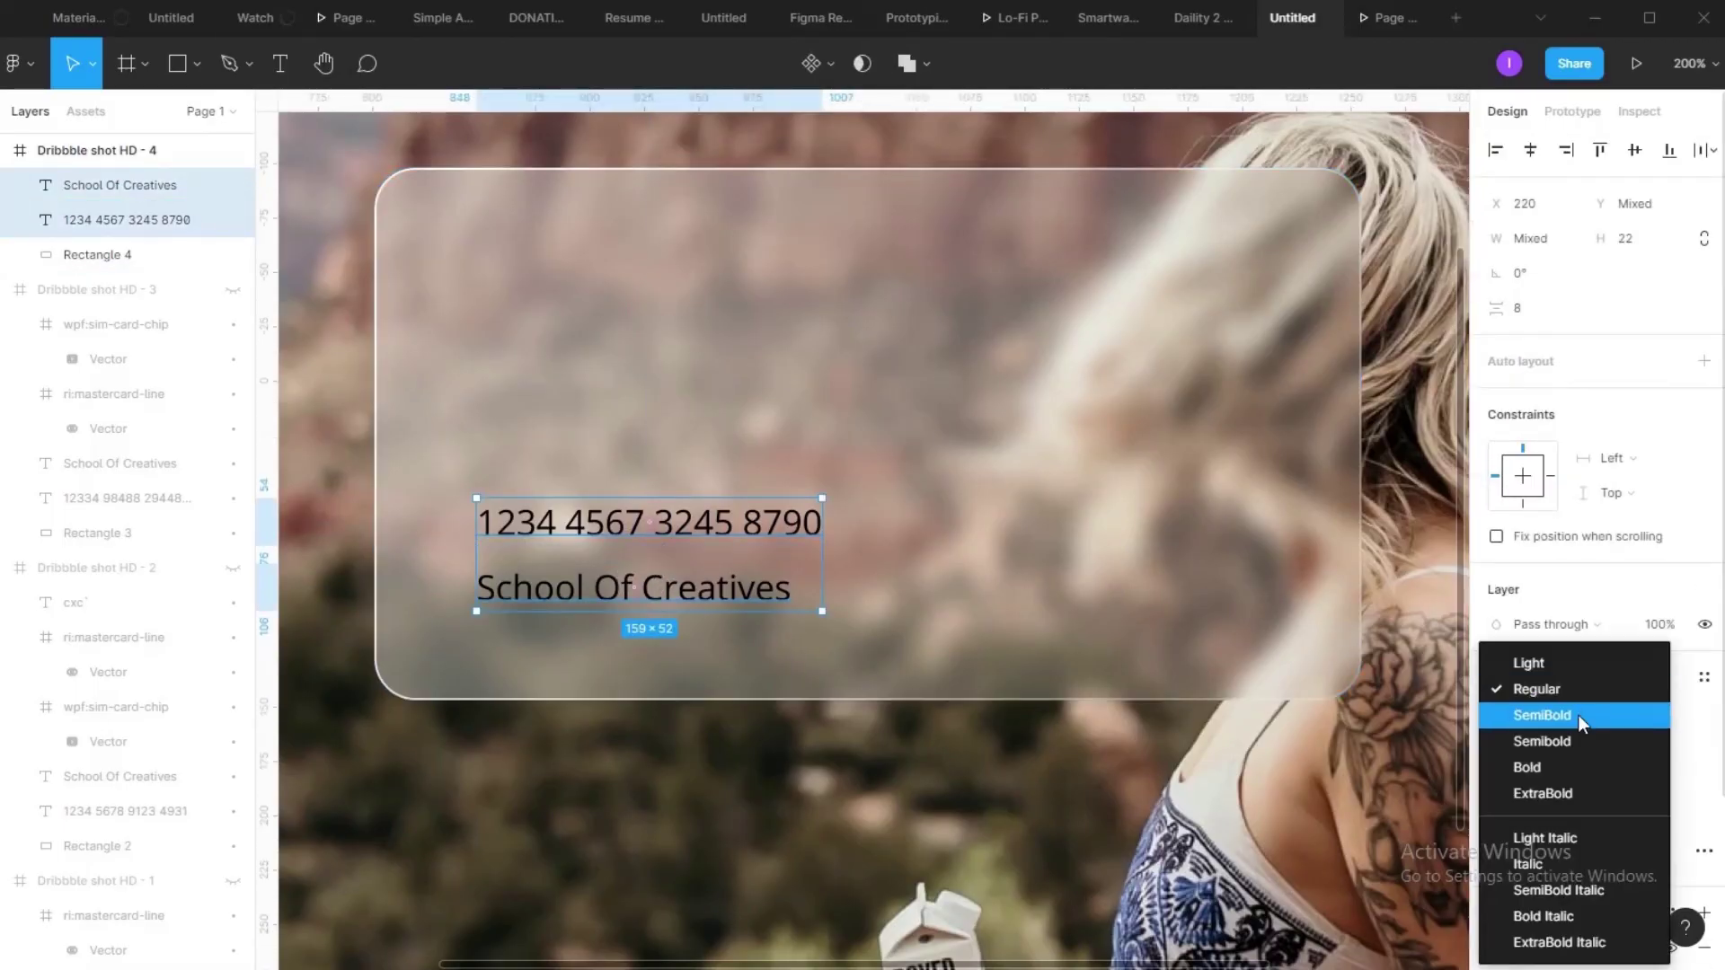
{"action": "left_click", "coordinate": [1581, 737]}
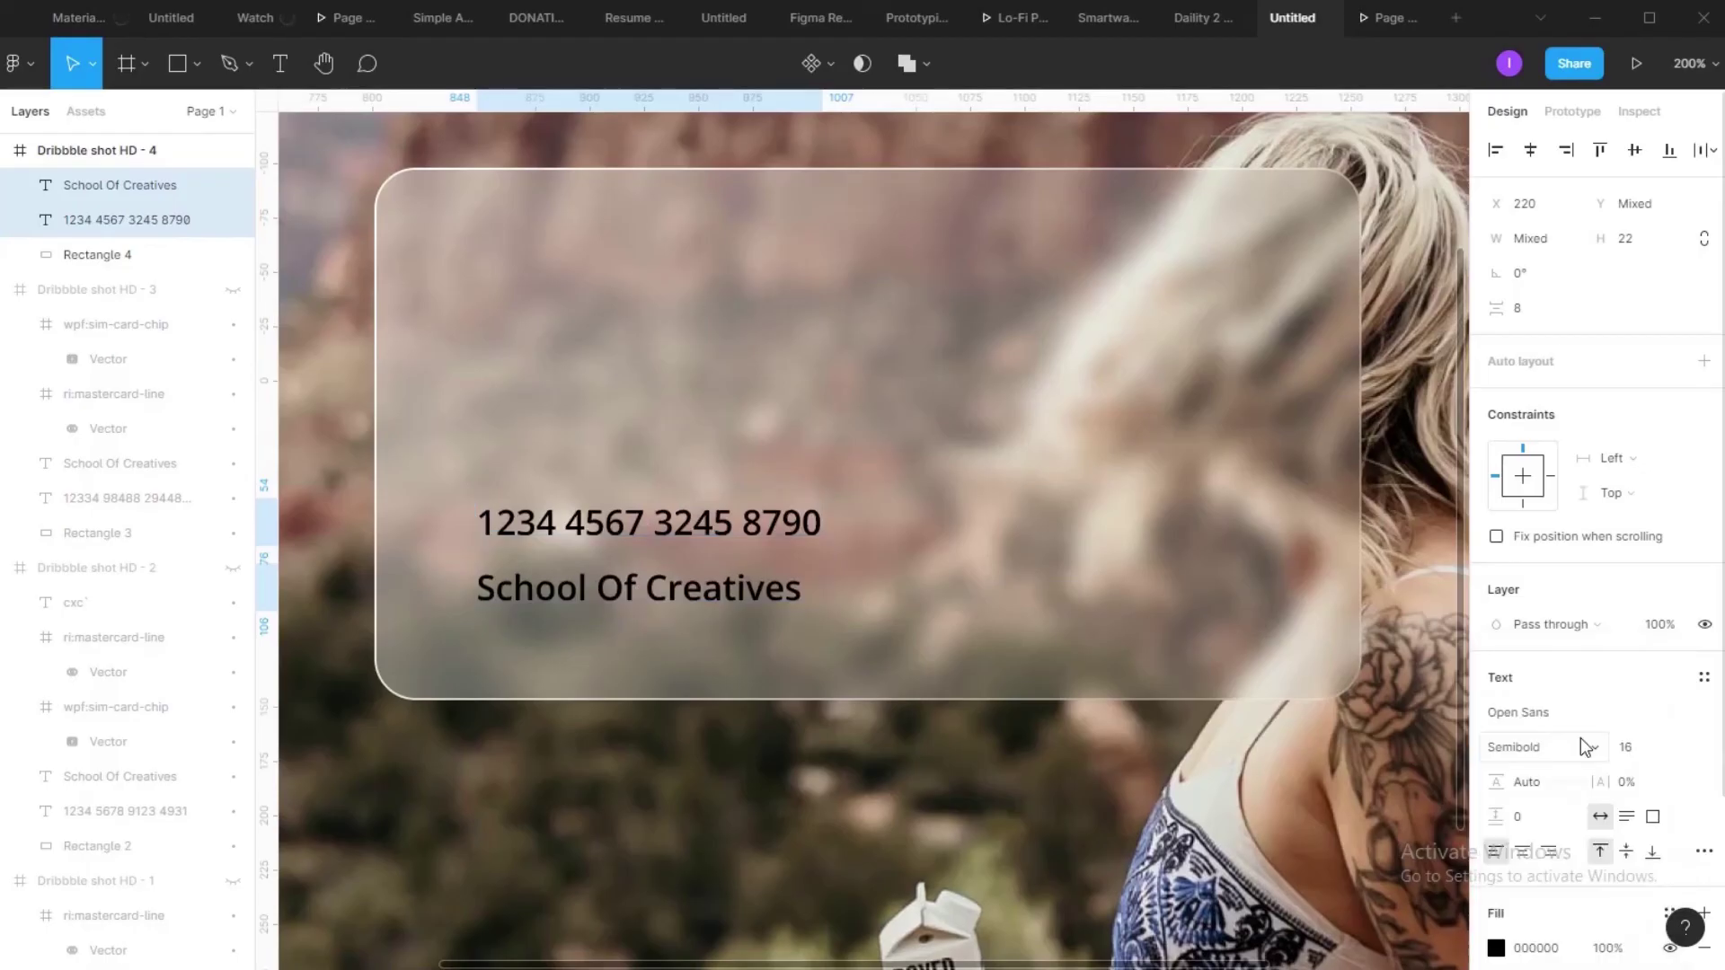
{"action": "left_click", "coordinate": [1650, 794]}
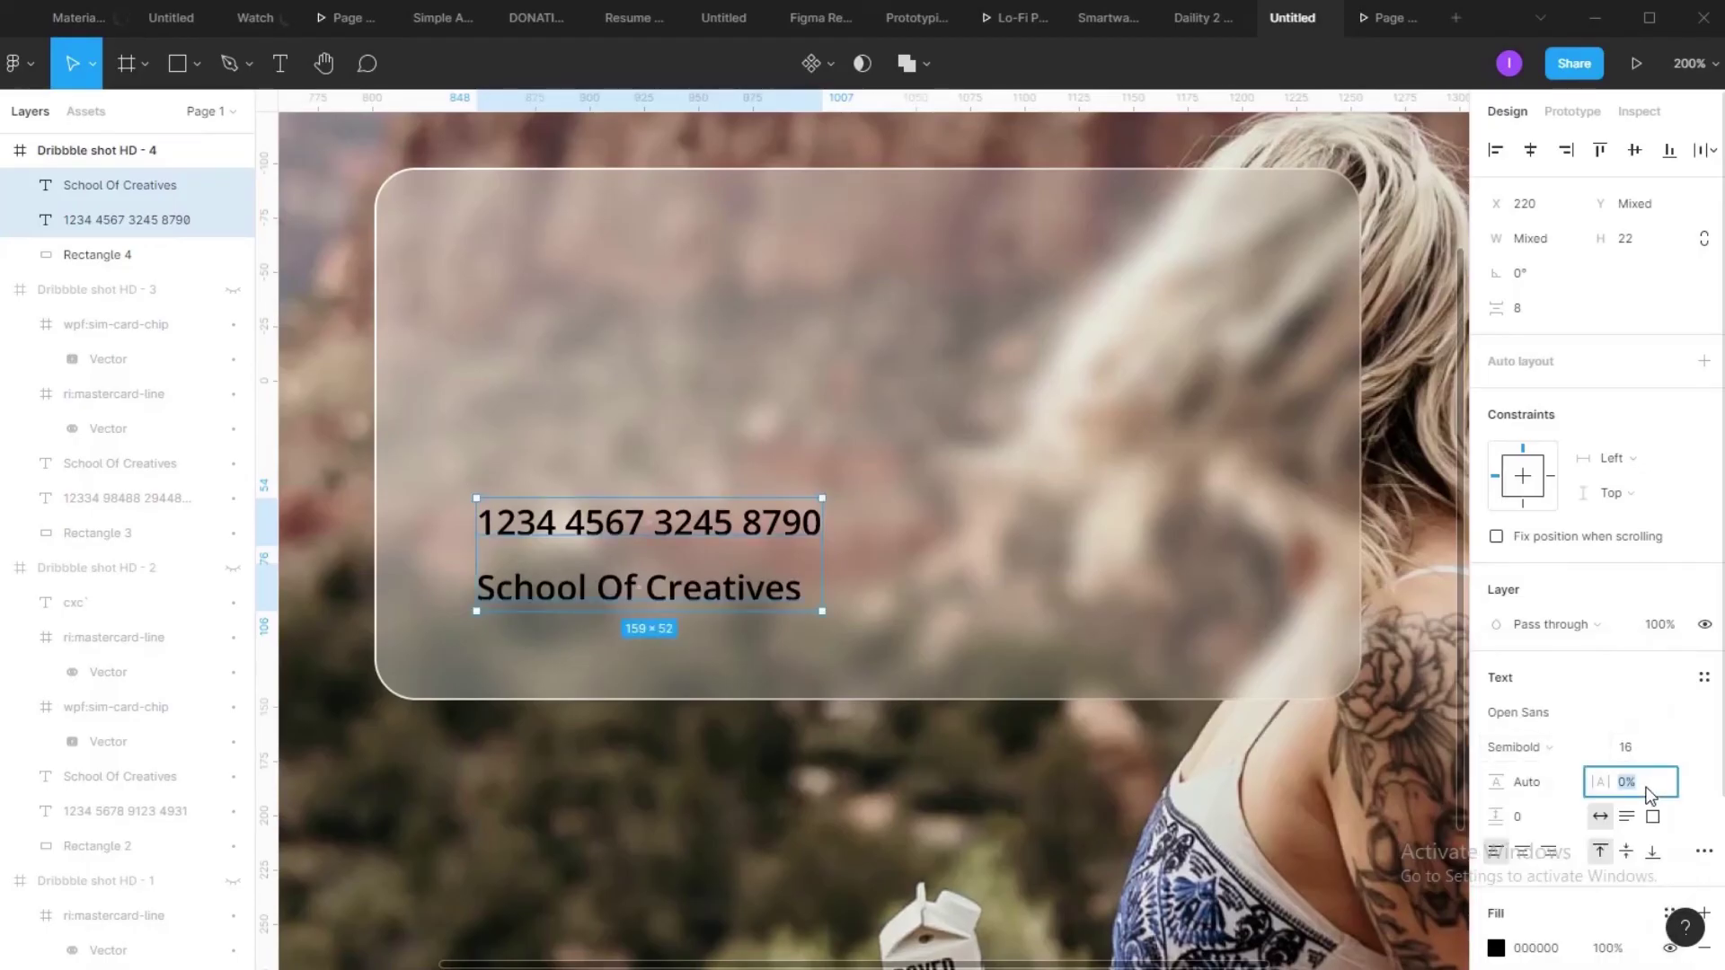
{"action": "key", "text": "Up"}
{"action": "key", "text": "Up"}
{"action": "key", "text": "Up"}
{"action": "key", "text": "Up"}
{"action": "key", "text": "Up"}
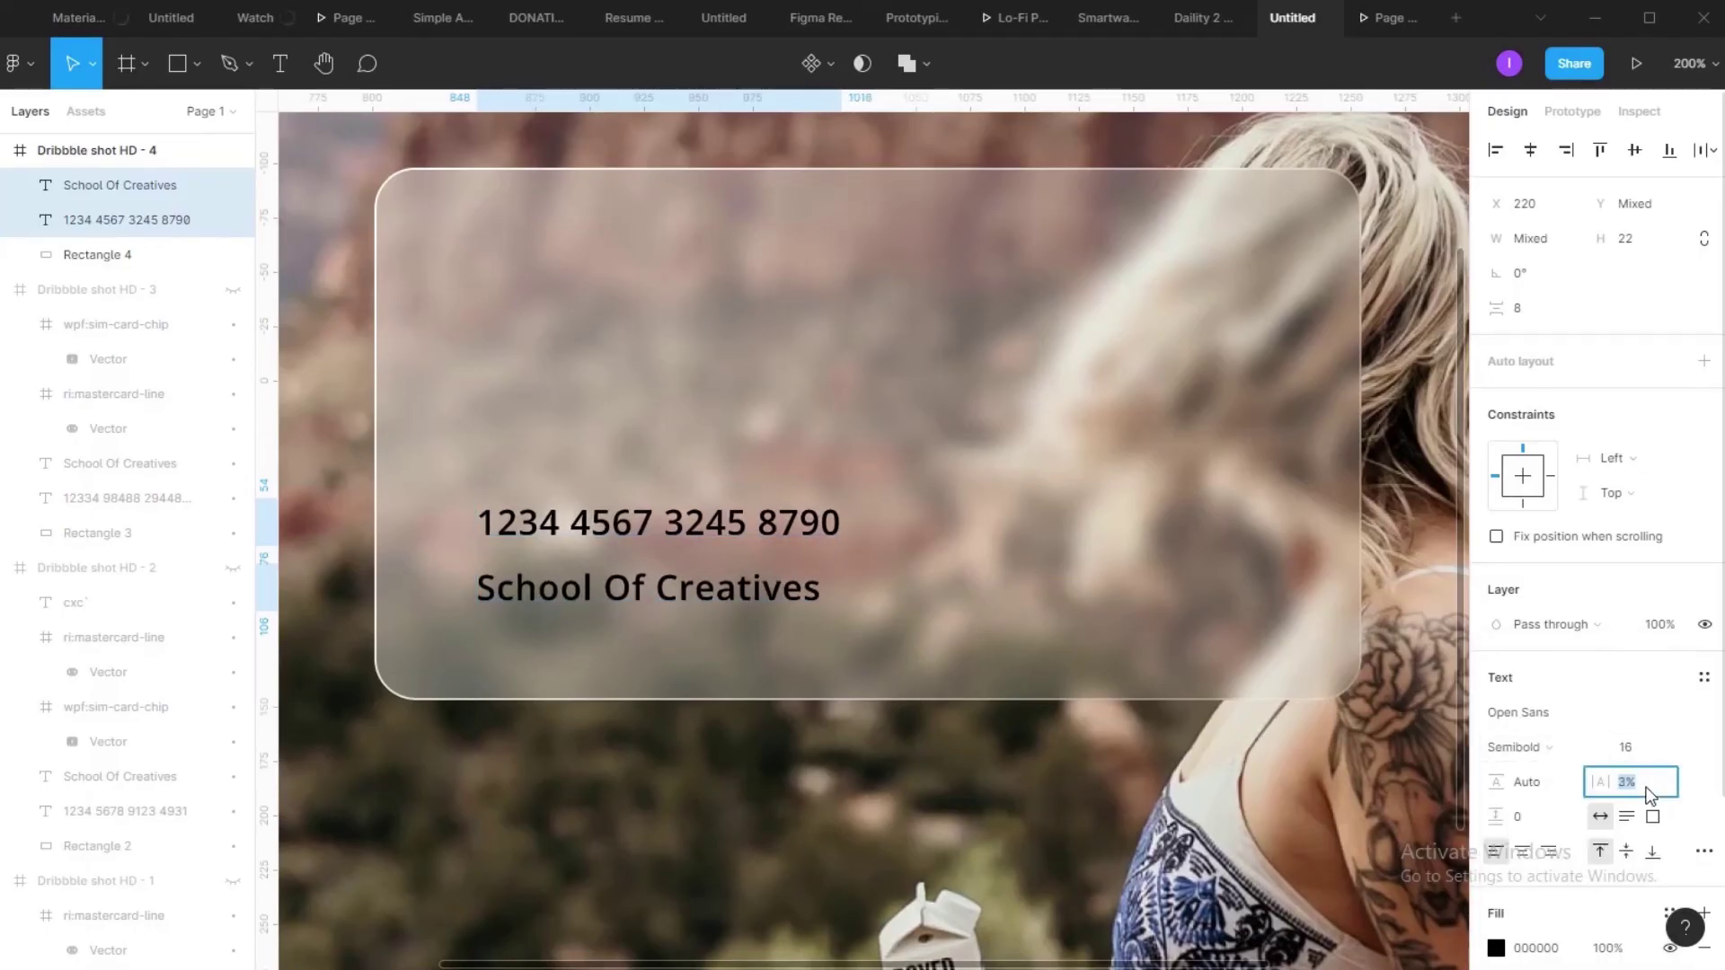
{"action": "key", "text": "Up"}
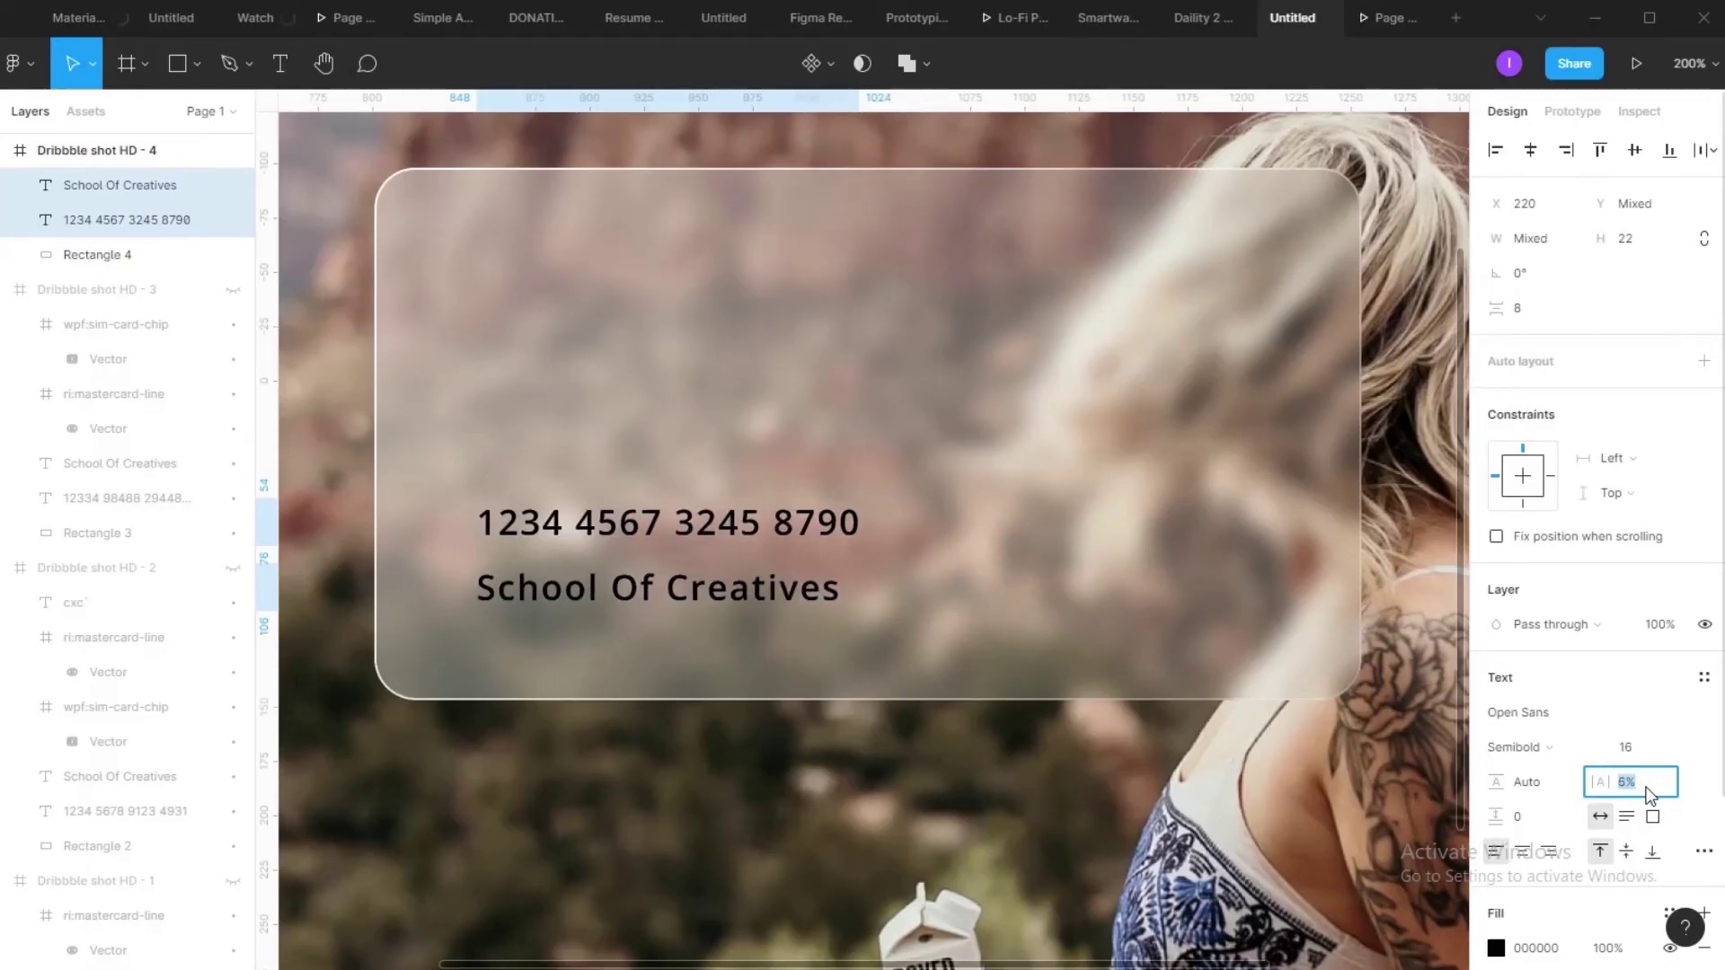
{"action": "key", "text": "Up"}
{"action": "key", "text": "Up"}
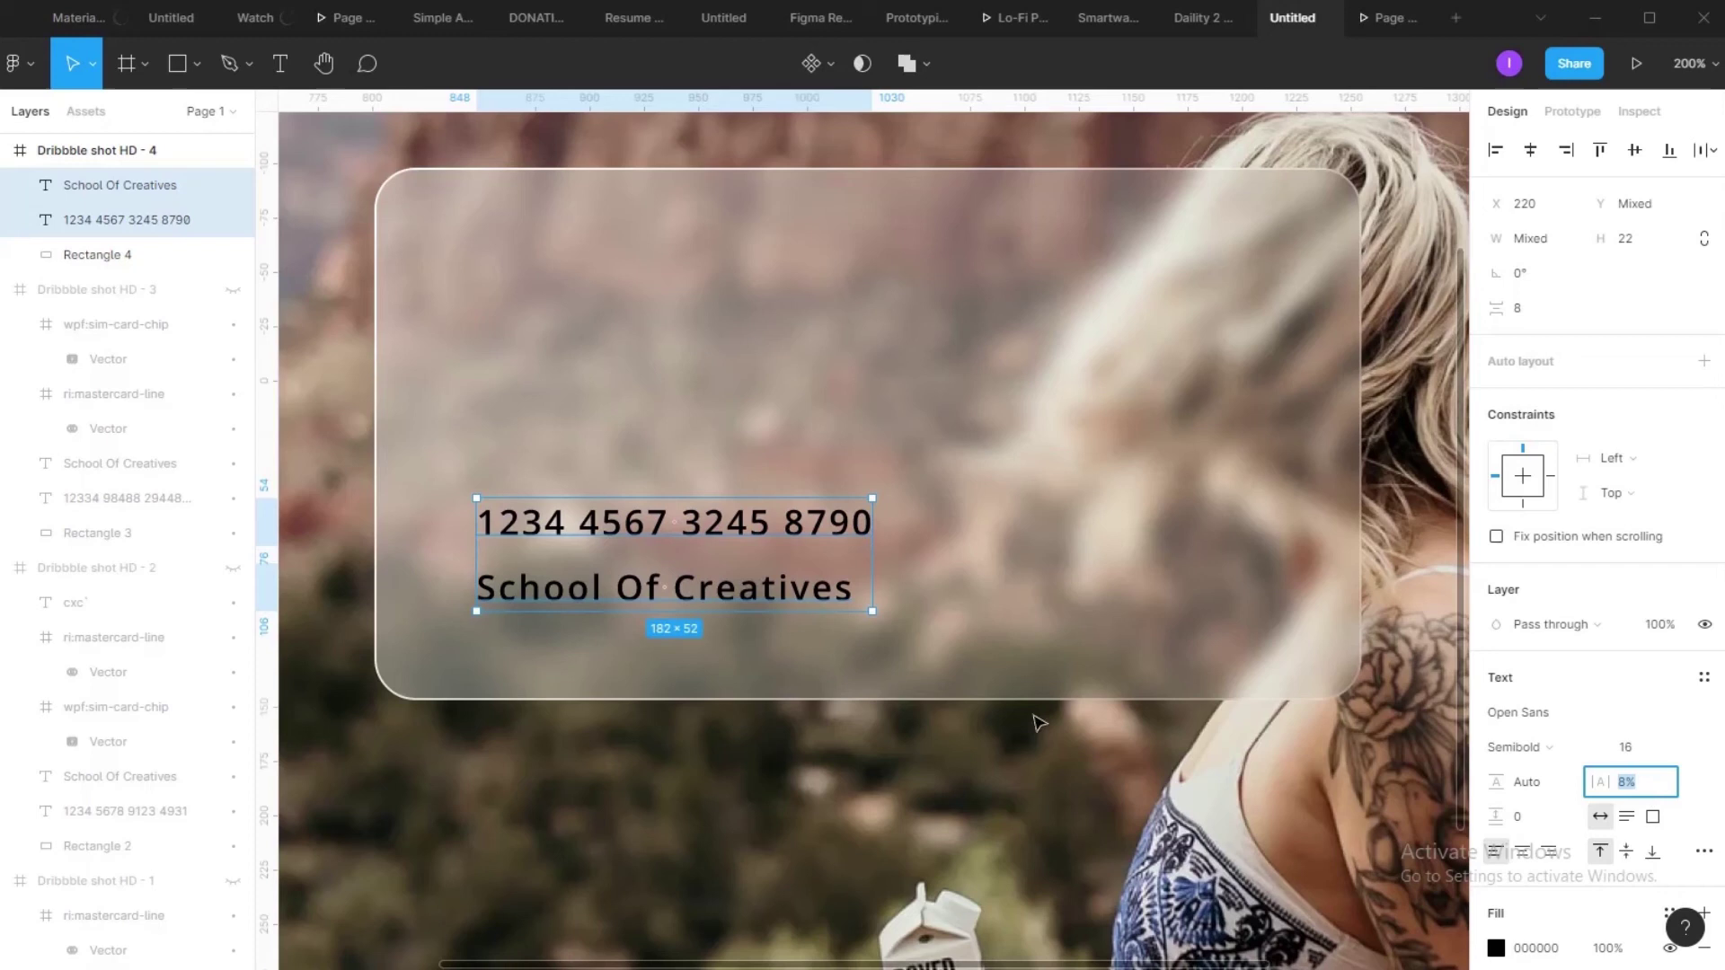
Step: Nudge the name line down, then shift both text lines slightly lower on the card
{"action": "left_click", "coordinate": [981, 805]}
{"action": "left_click", "coordinate": [794, 613]}
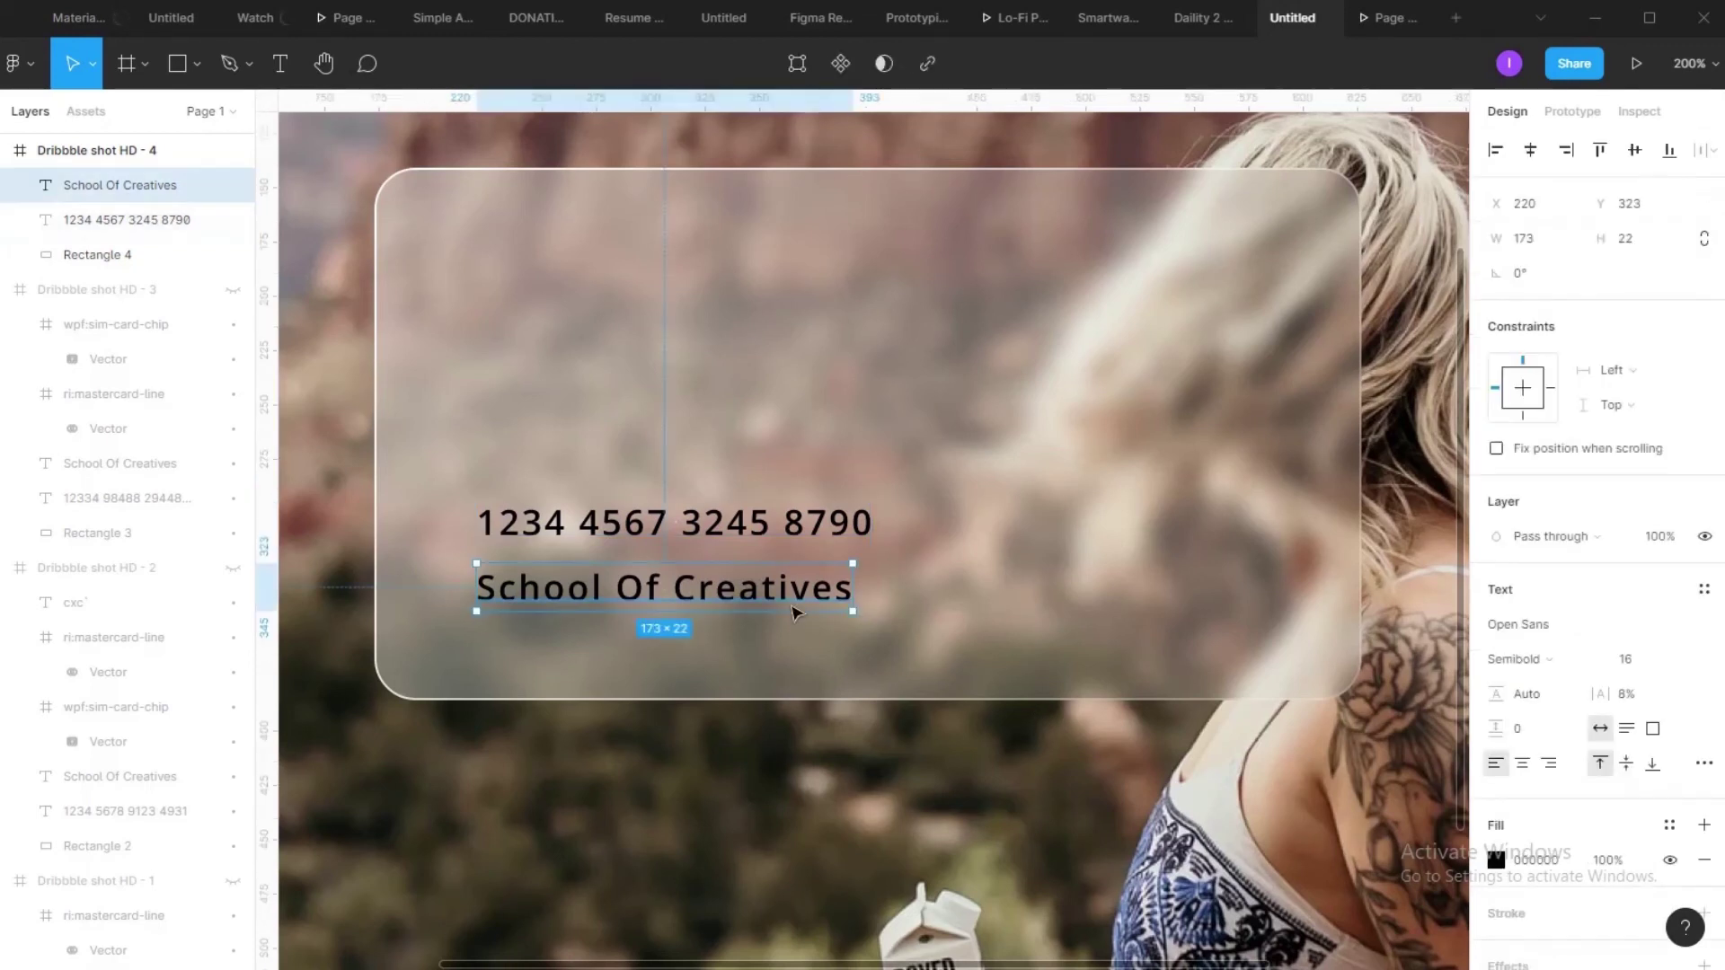
{"action": "key", "text": "Down"}
{"action": "key", "text": "Down"}
{"action": "key", "text": "Down"}
{"action": "key", "text": "Down"}
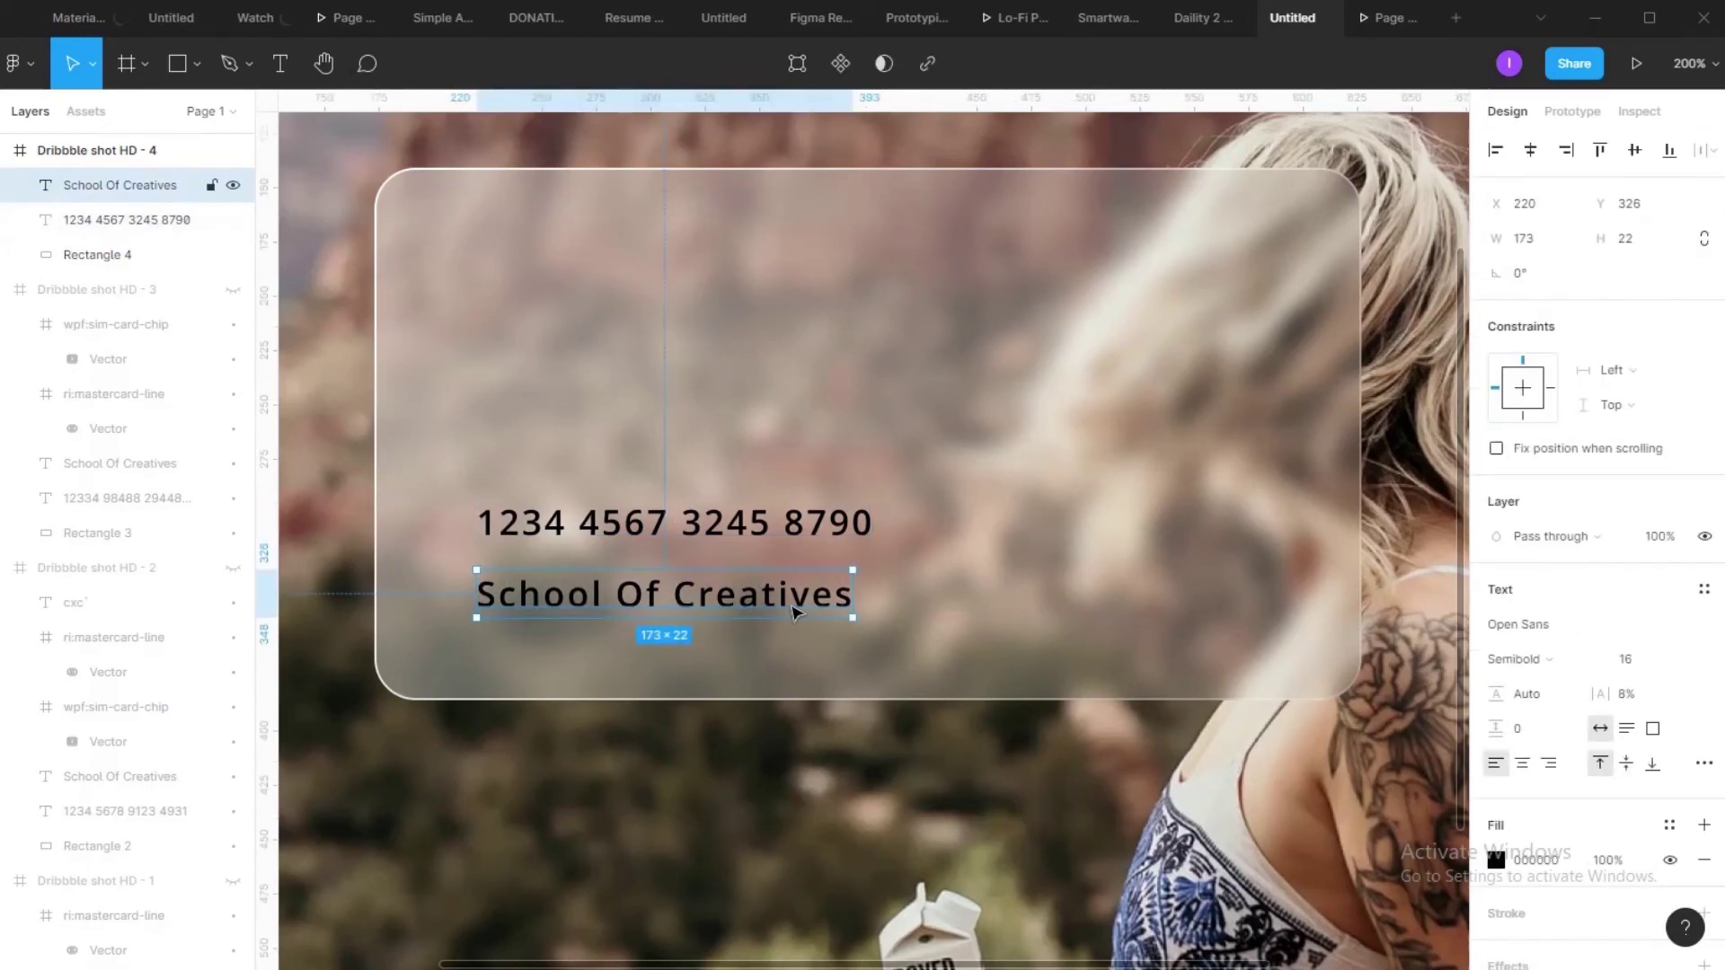
{"action": "left_click", "coordinate": [795, 529], "text": "shift"}
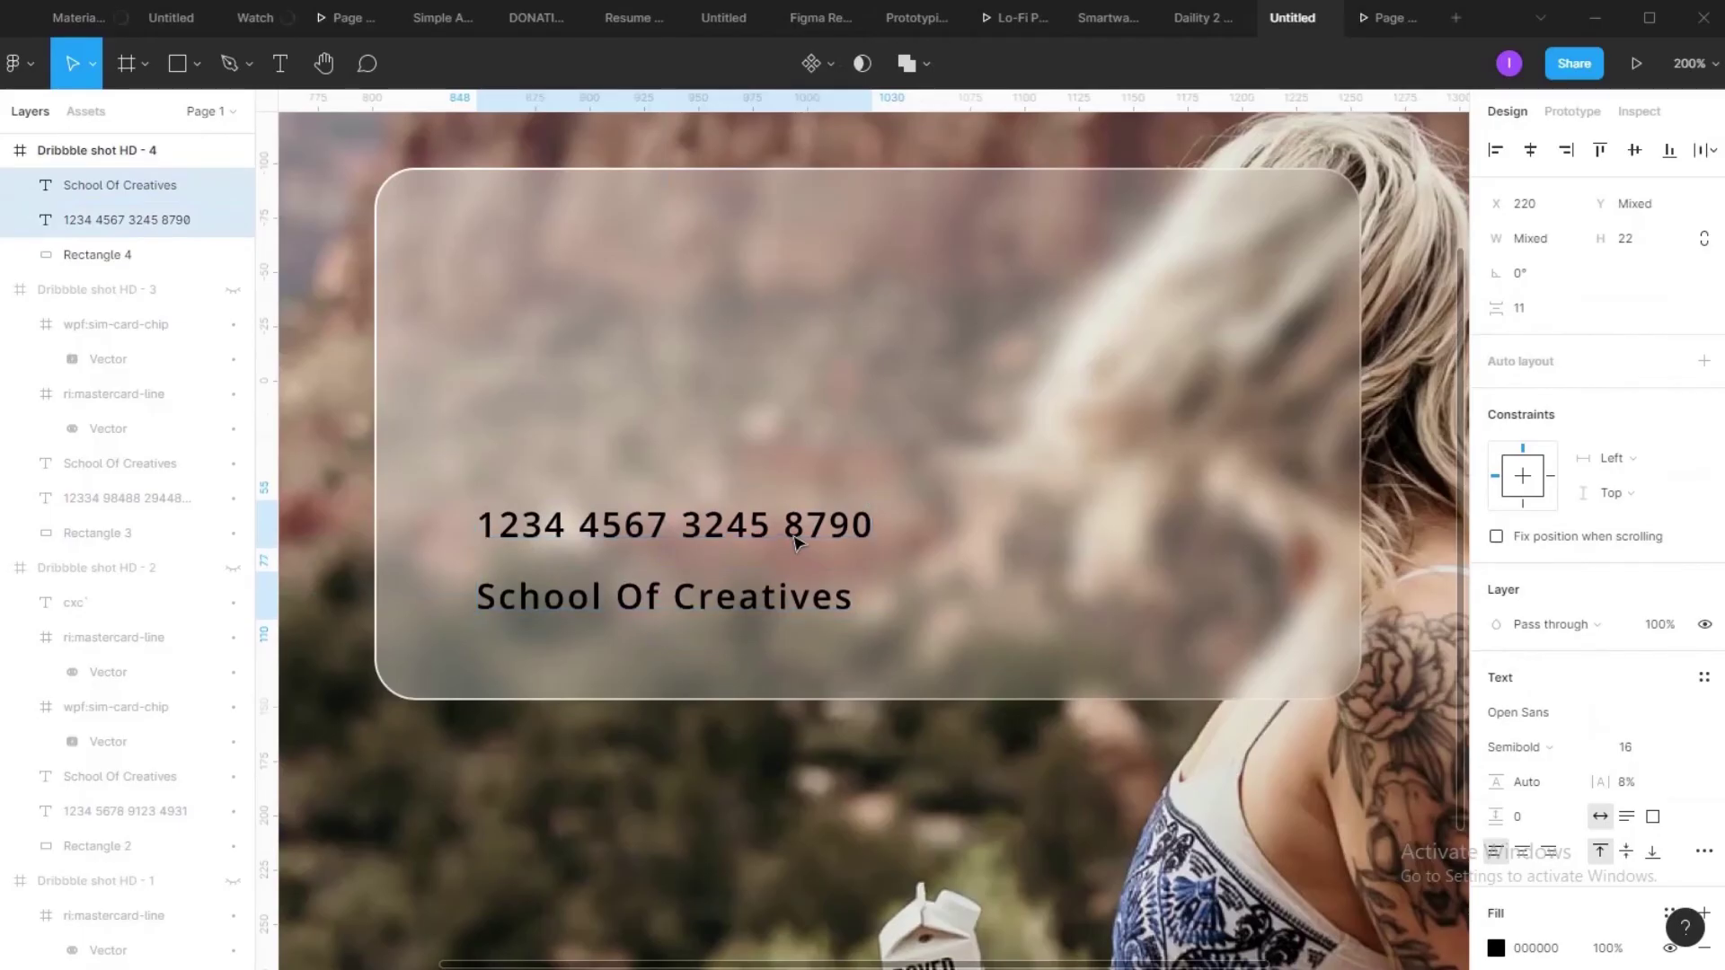
{"action": "key", "text": "Down"}
{"action": "key", "text": "Down"}
{"action": "key", "text": "Down"}
{"action": "key", "text": "Down"}
{"action": "key", "text": "Down"}
{"action": "key", "text": "Down"}
{"action": "key", "text": "Down"}
{"action": "key", "text": "Down"}
{"action": "key", "text": "Down"}
{"action": "key", "text": "Down"}
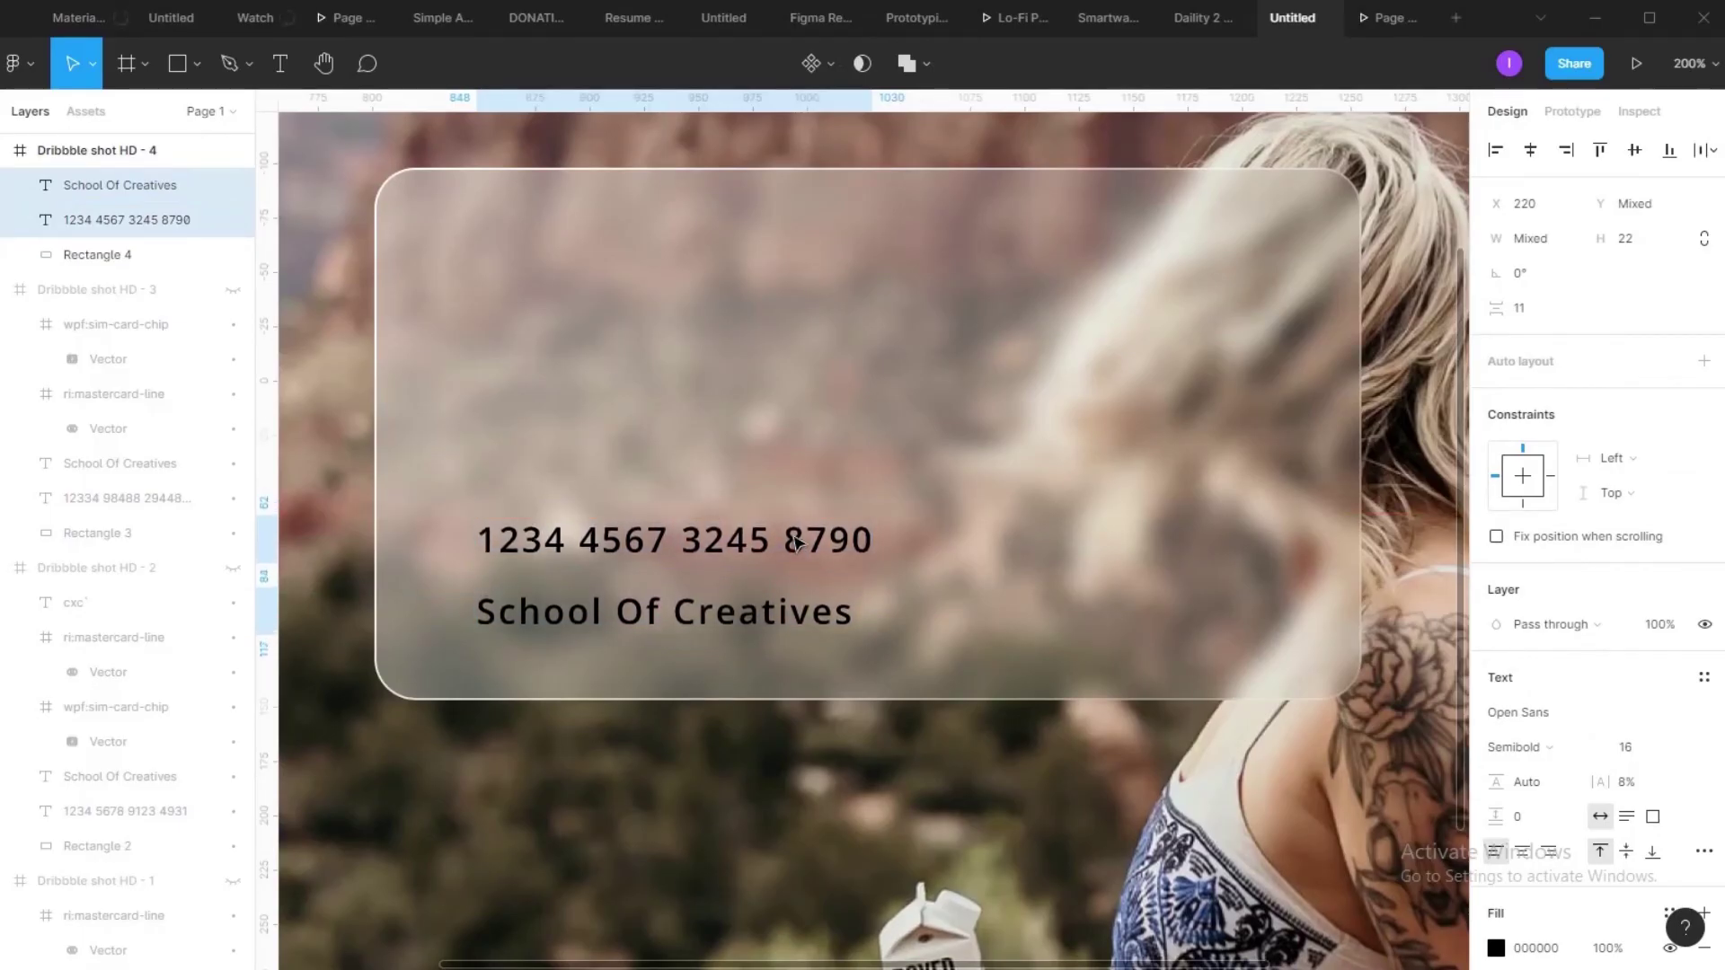
{"action": "key", "text": "Escape"}
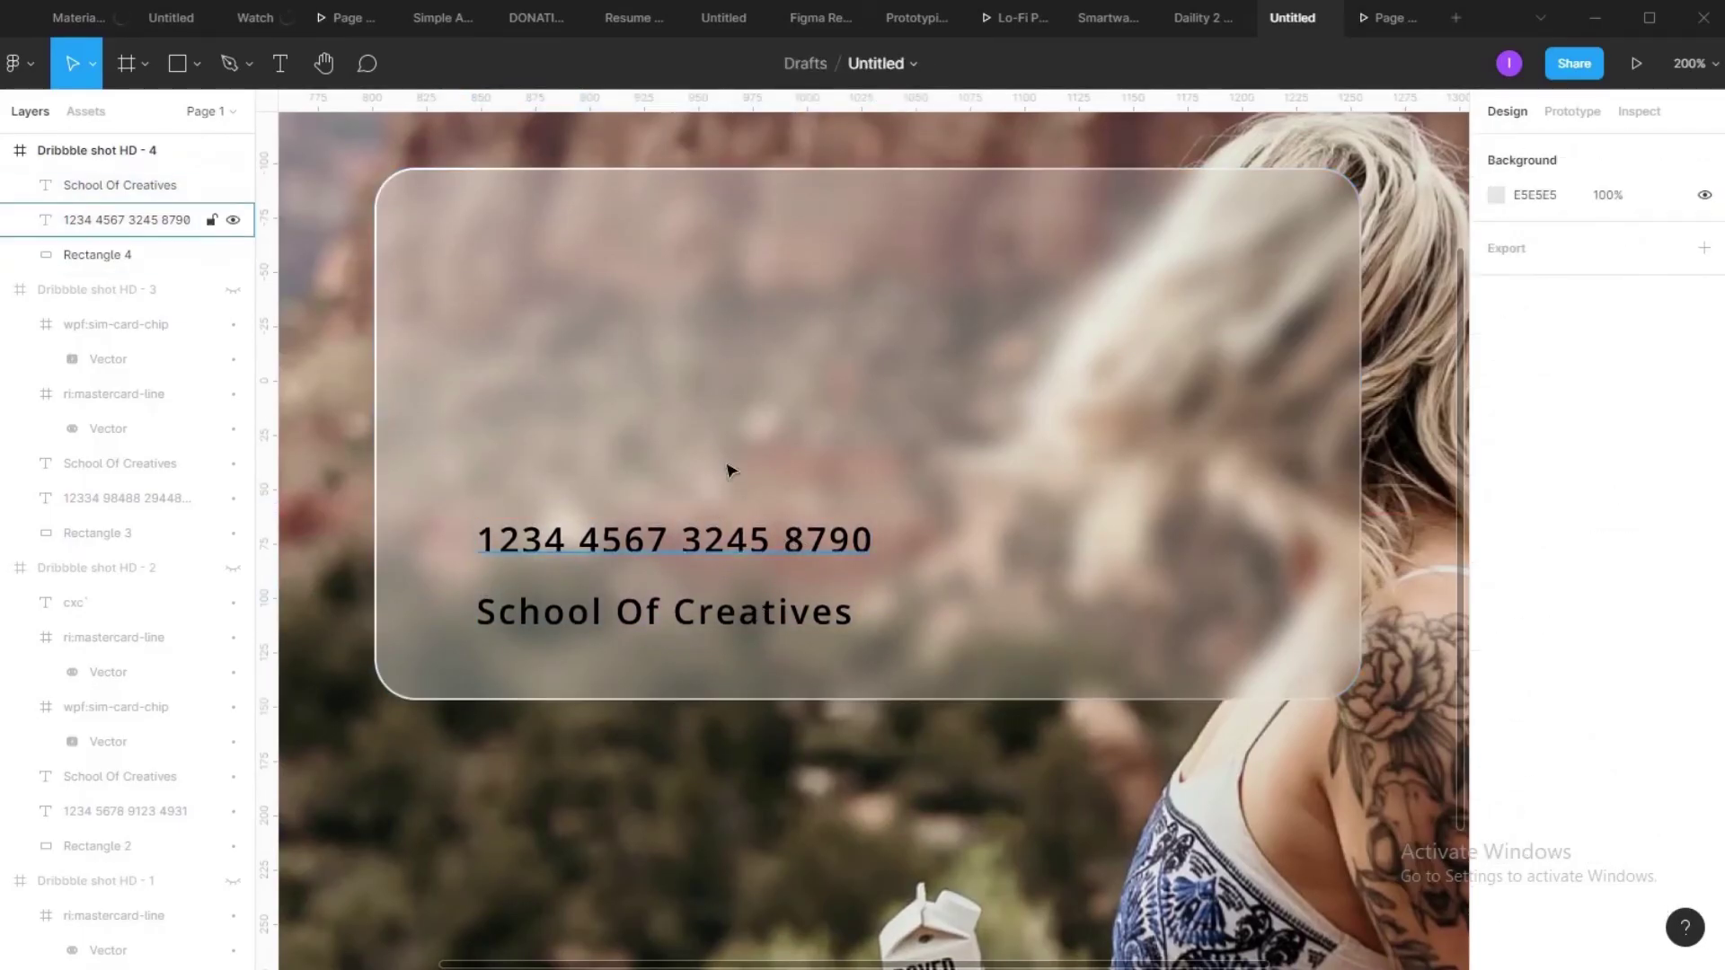
{"action": "left_click_drag", "start_coordinate": [728, 470], "coordinate": [767, 611]}
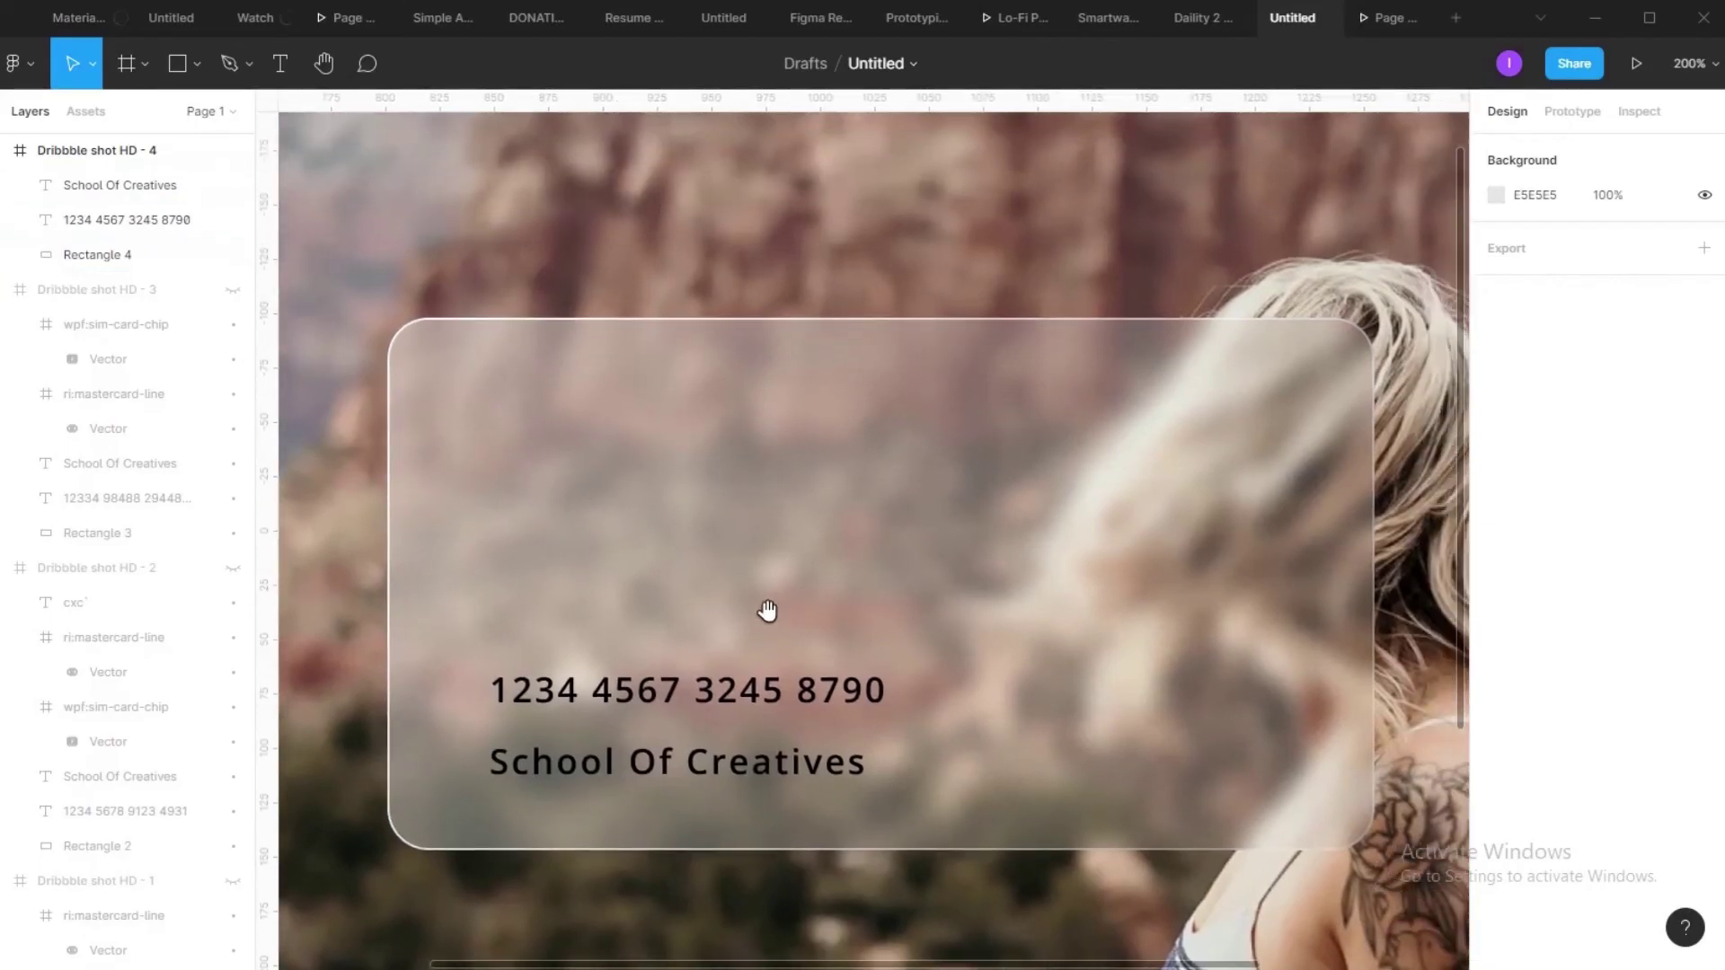
Step: Search Iconify for 'mastercard' and place the Mastercard rings icon on the card
{"action": "right_click", "coordinate": [637, 370]}
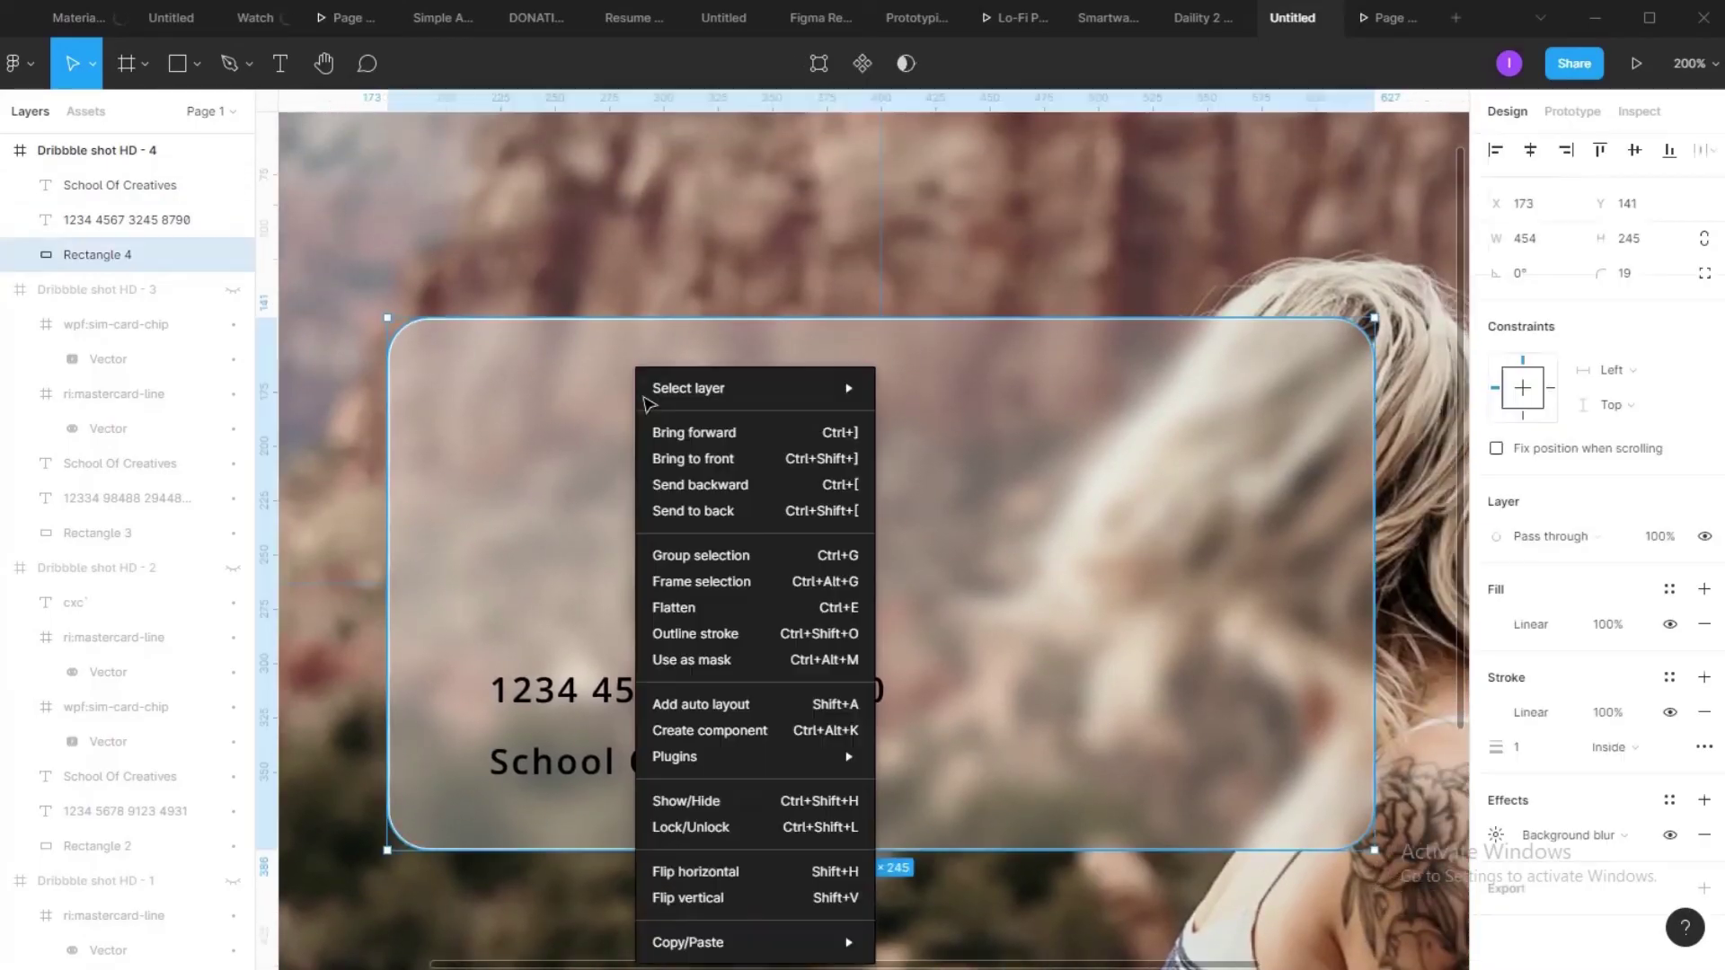
{"action": "mouse_move", "coordinate": [741, 761]}
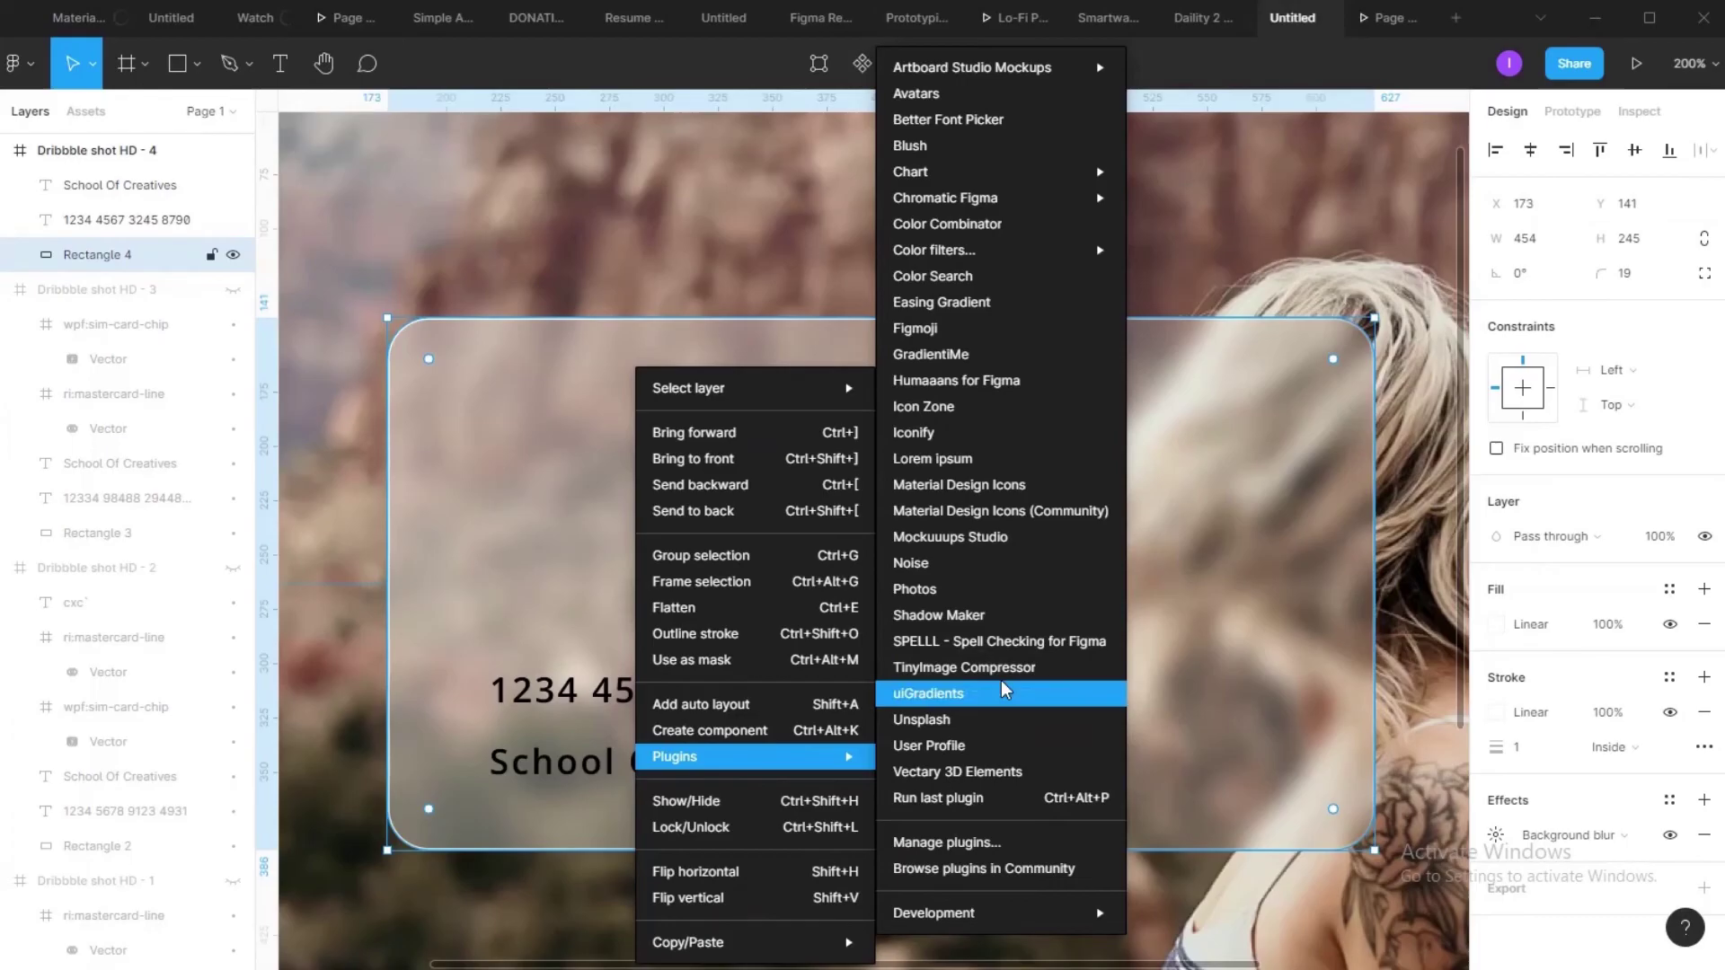
{"action": "left_click", "coordinate": [1003, 436]}
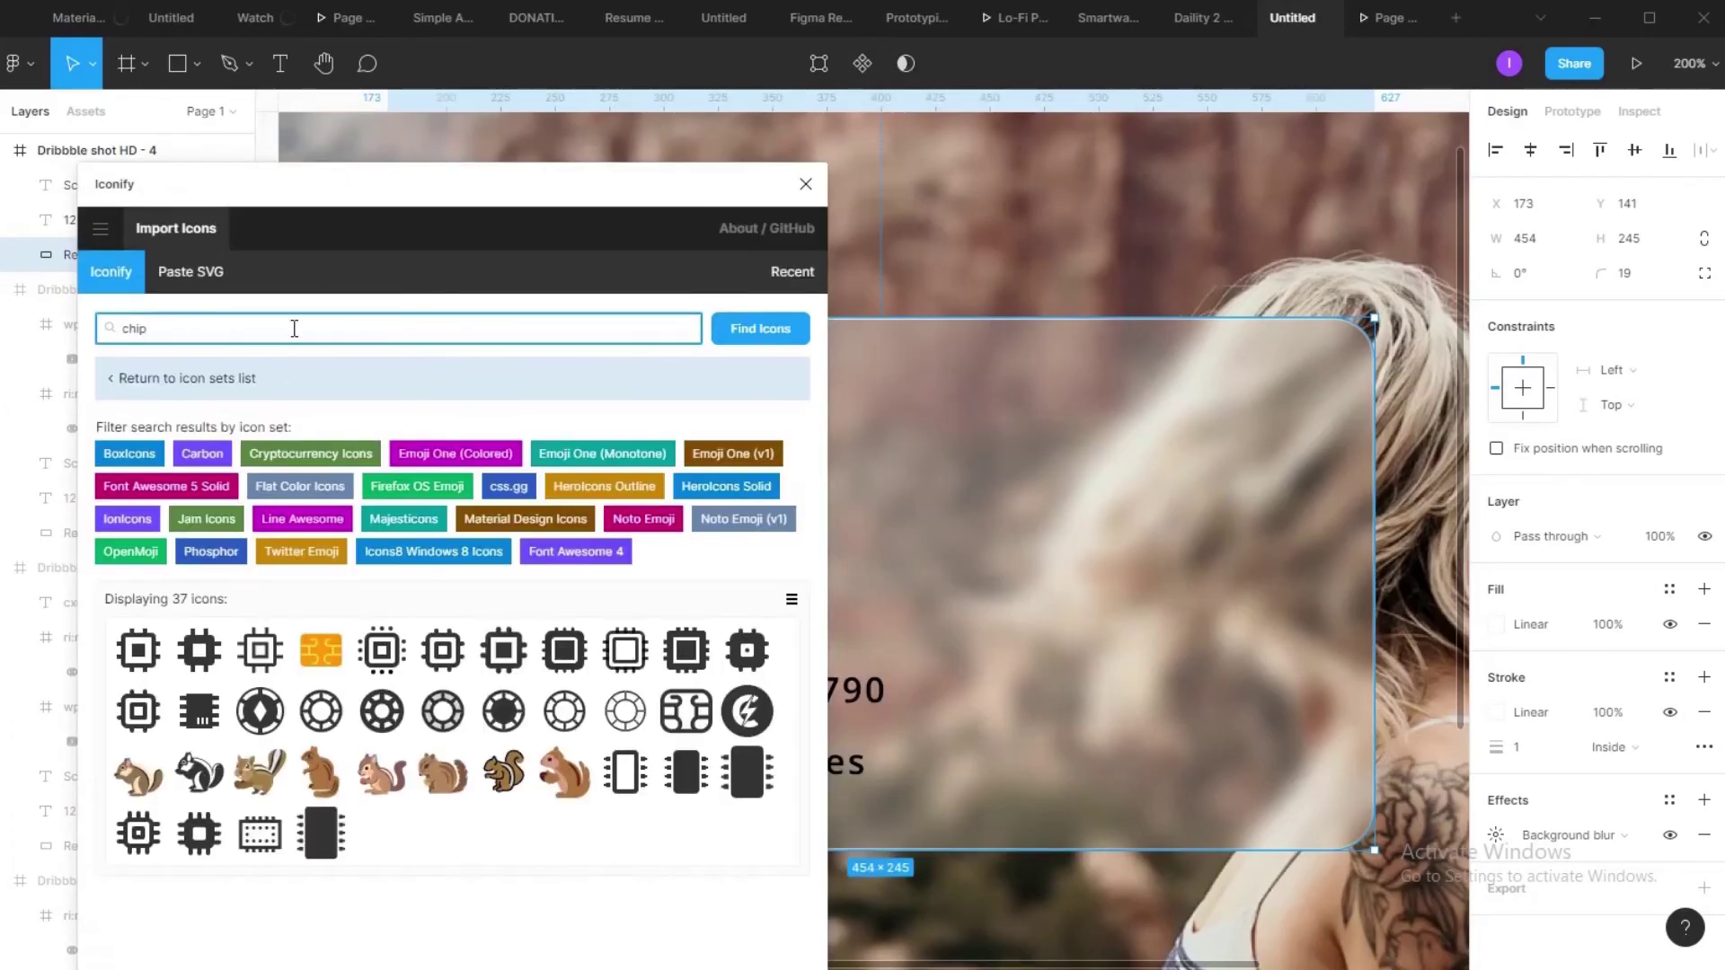
{"action": "key", "text": "BackSpace"}
{"action": "key", "text": "BackSpace"}
{"action": "key", "text": "BackSpace"}
{"action": "type", "text": "masterca"}
{"action": "left_click", "coordinate": [750, 334]}
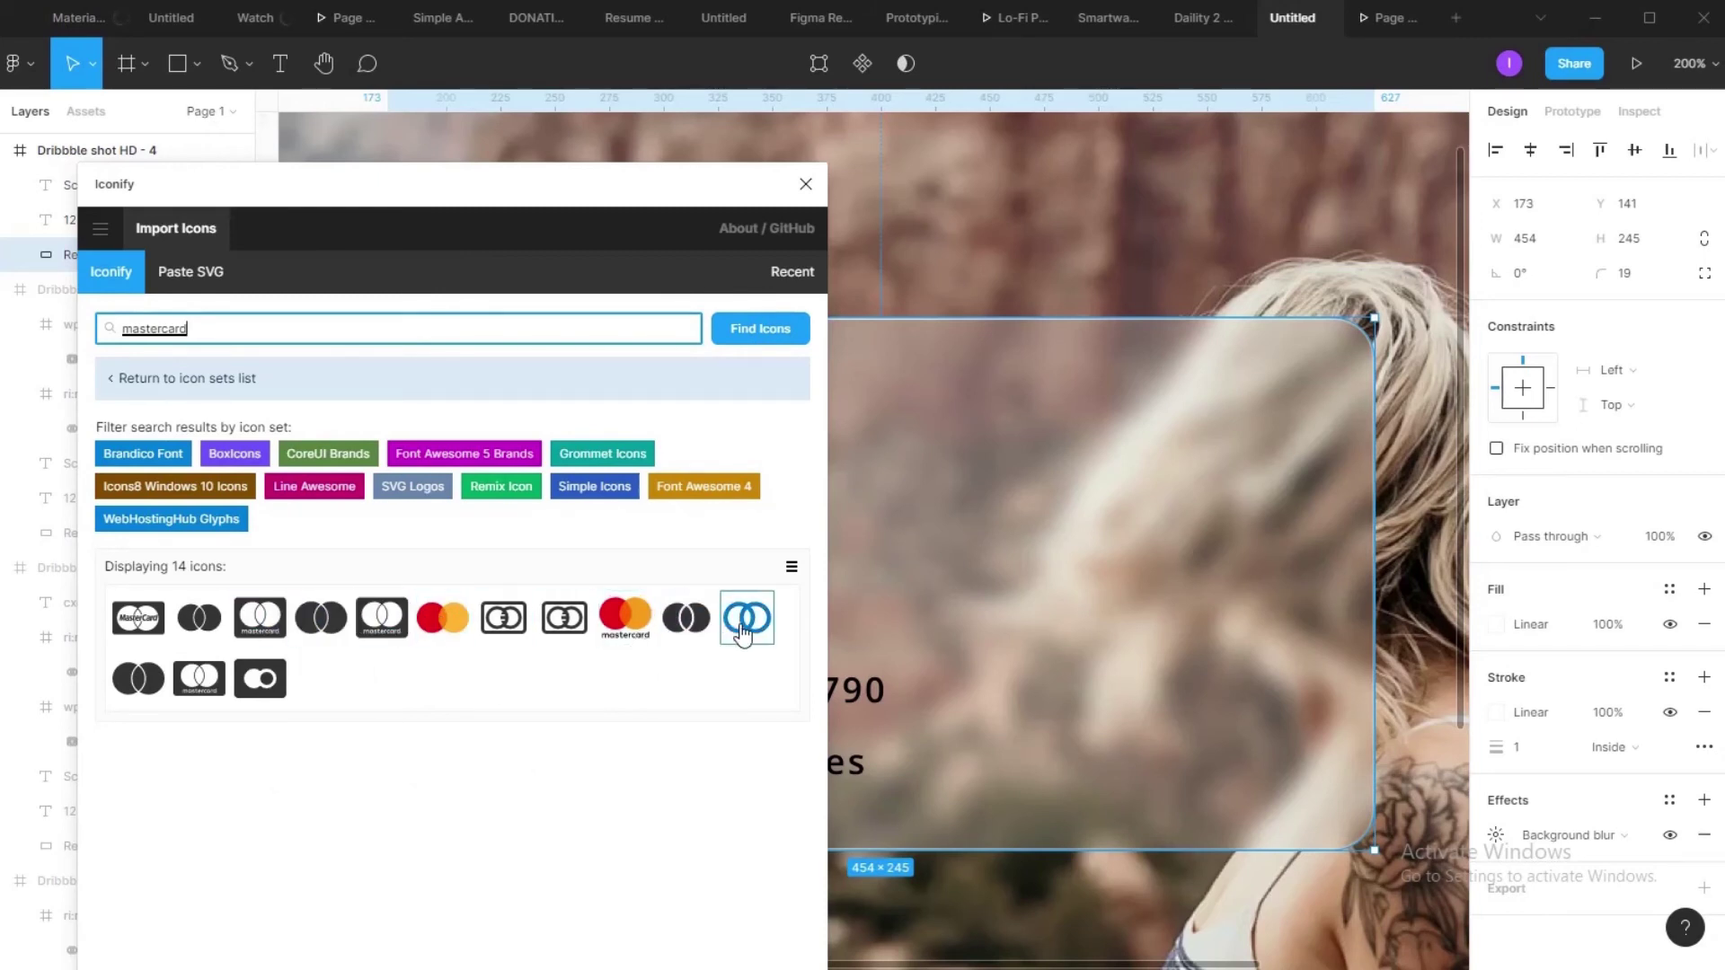
{"action": "left_click_drag", "start_coordinate": [742, 633], "coordinate": [909, 454]}
Step: Search Iconify for 'chip' and place the SIM card chip icon on the card
{"action": "left_click", "coordinate": [261, 334]}
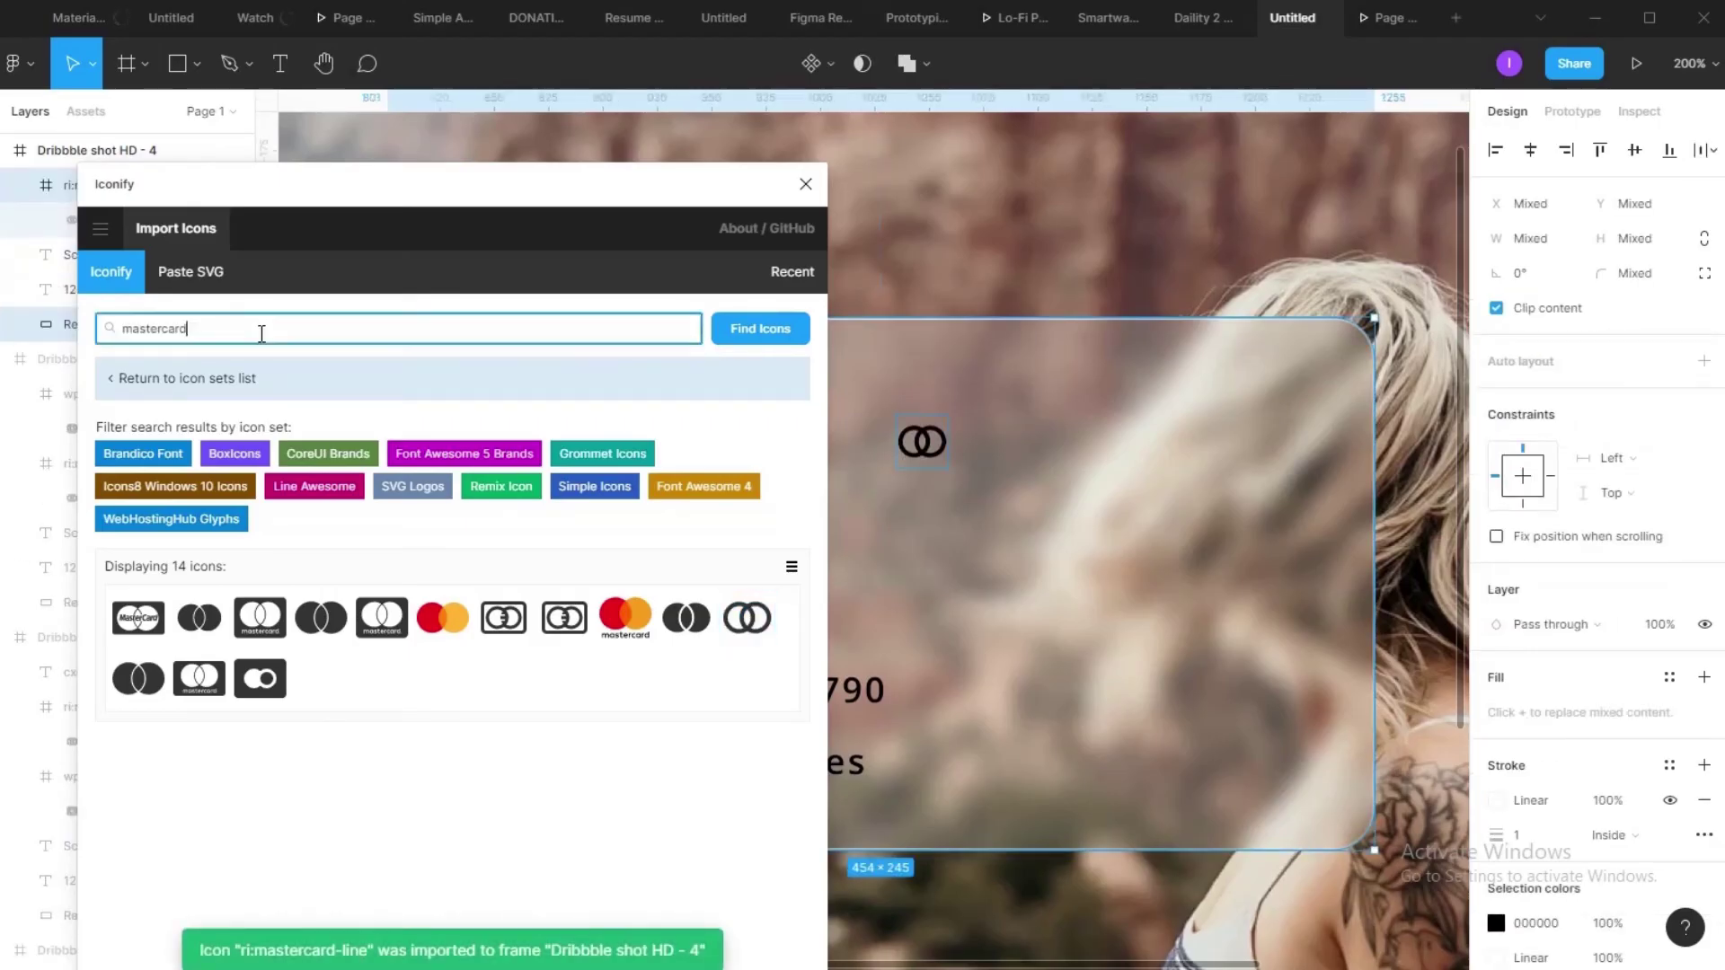
{"action": "key", "text": "BackSpace"}
{"action": "key", "text": "BackSpace"}
{"action": "key", "text": "BackSpace"}
{"action": "type", "text": "chi"}
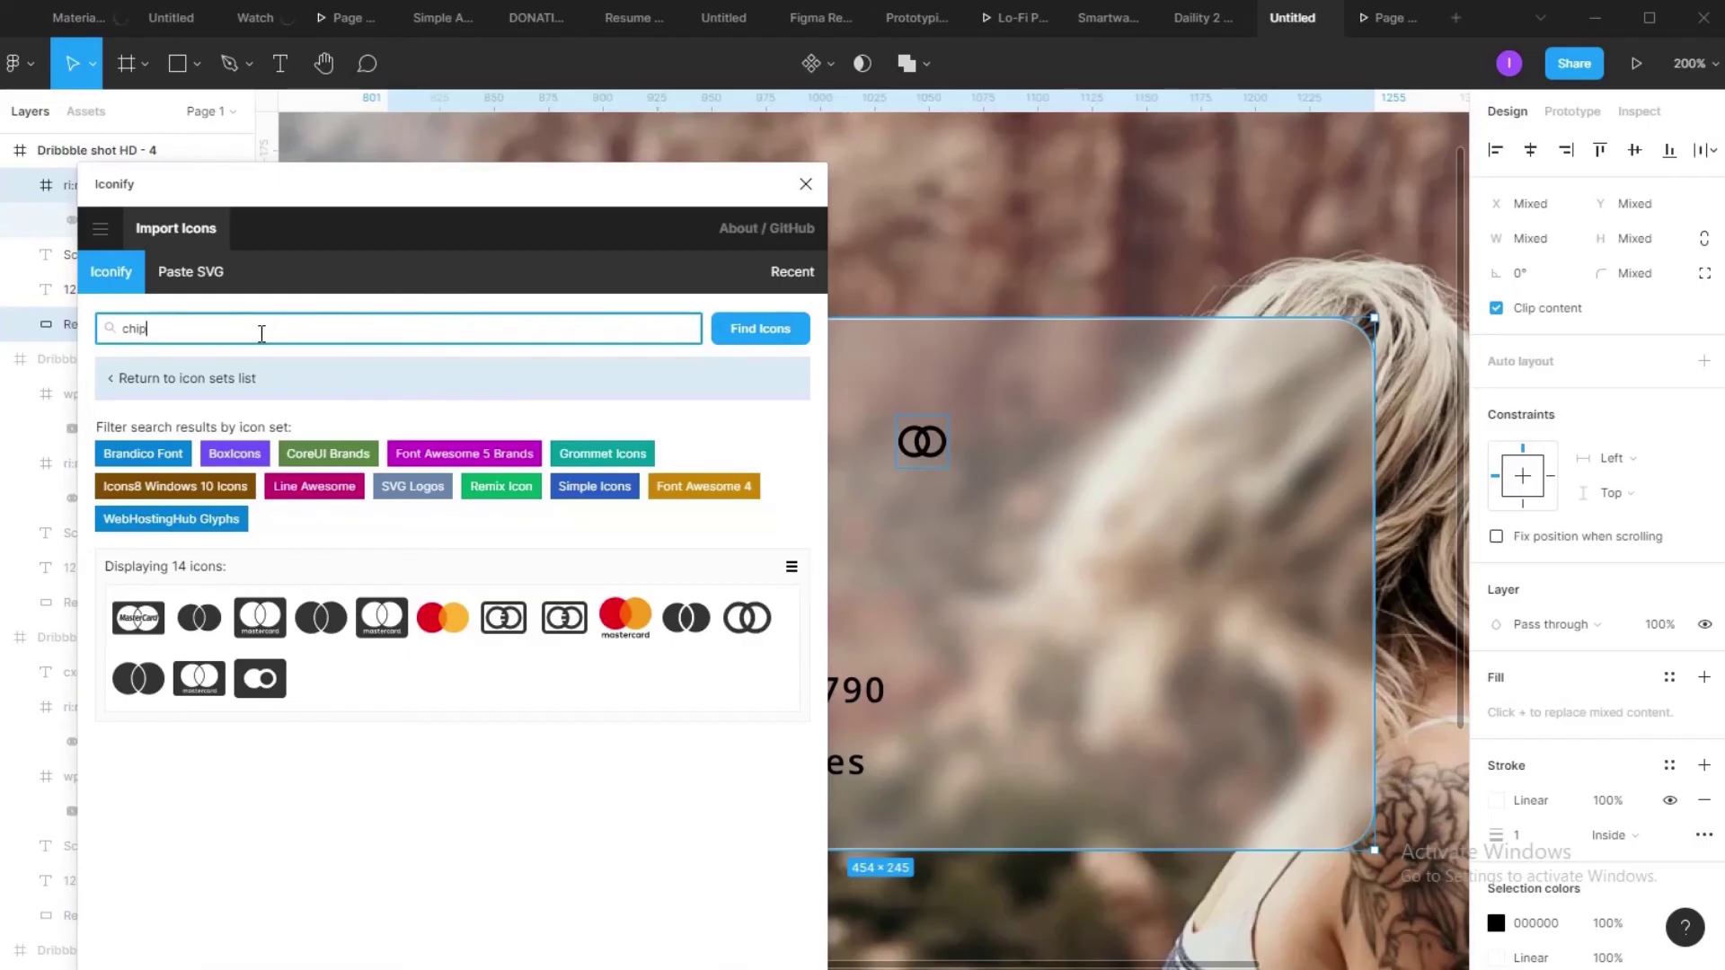
{"action": "type", "text": "p"}
{"action": "key", "text": "Return"}
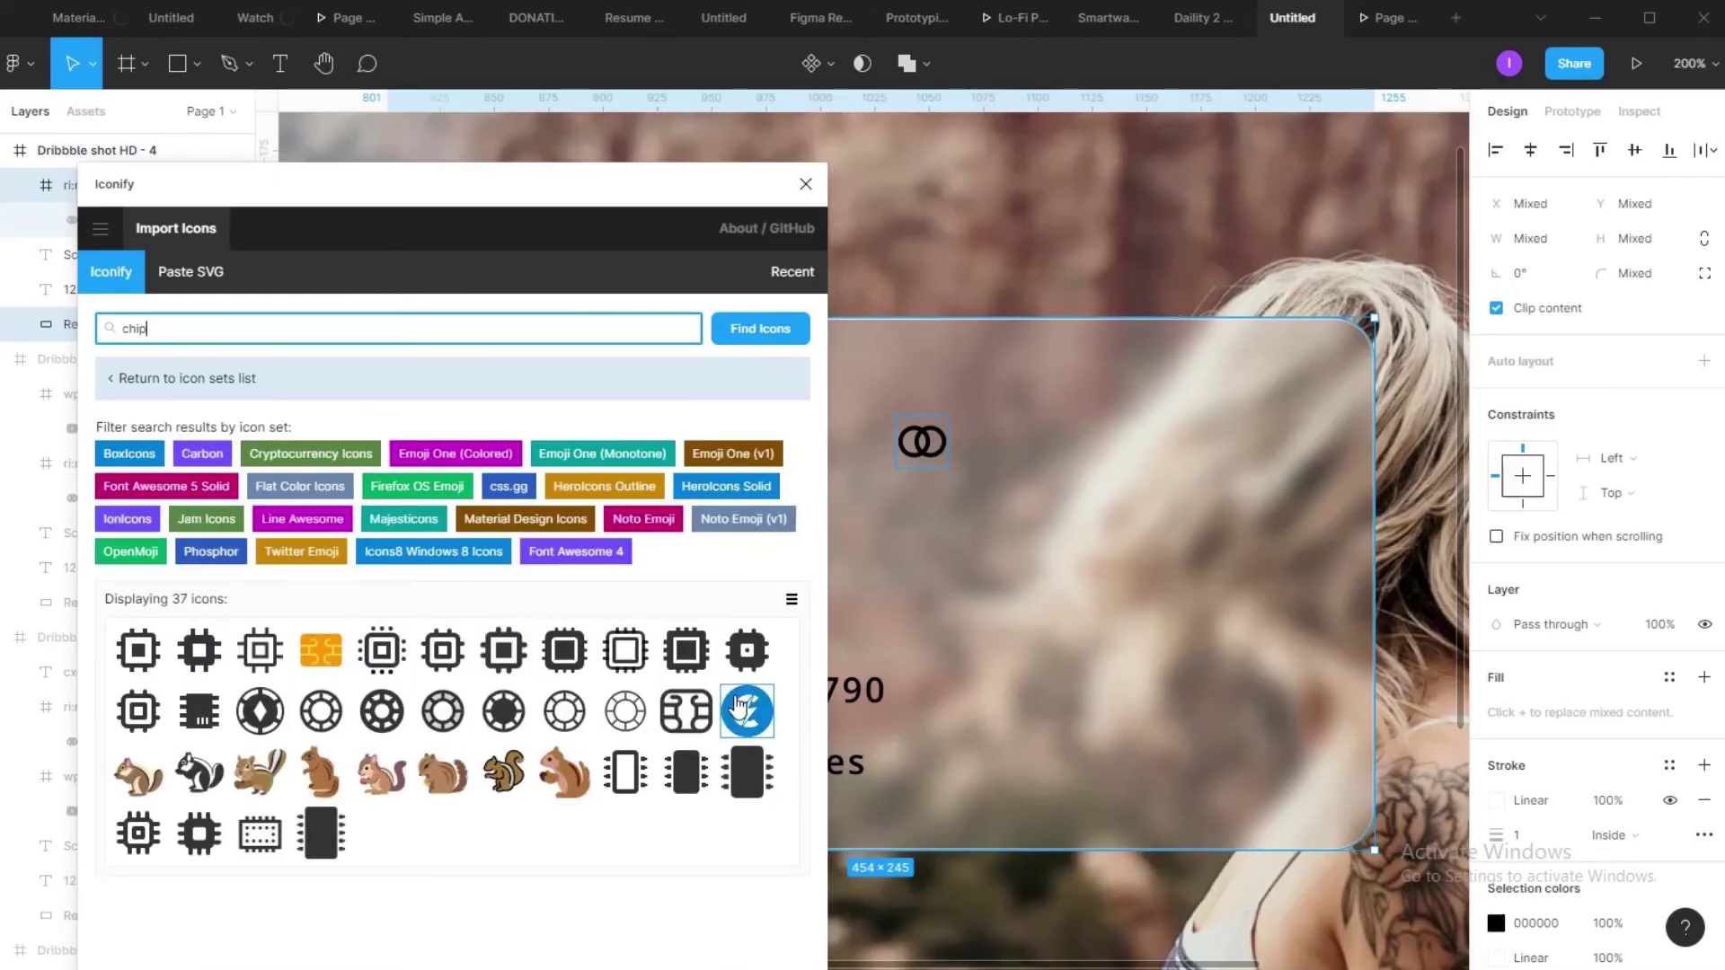
{"action": "left_click_drag", "start_coordinate": [687, 710], "coordinate": [1294, 532]}
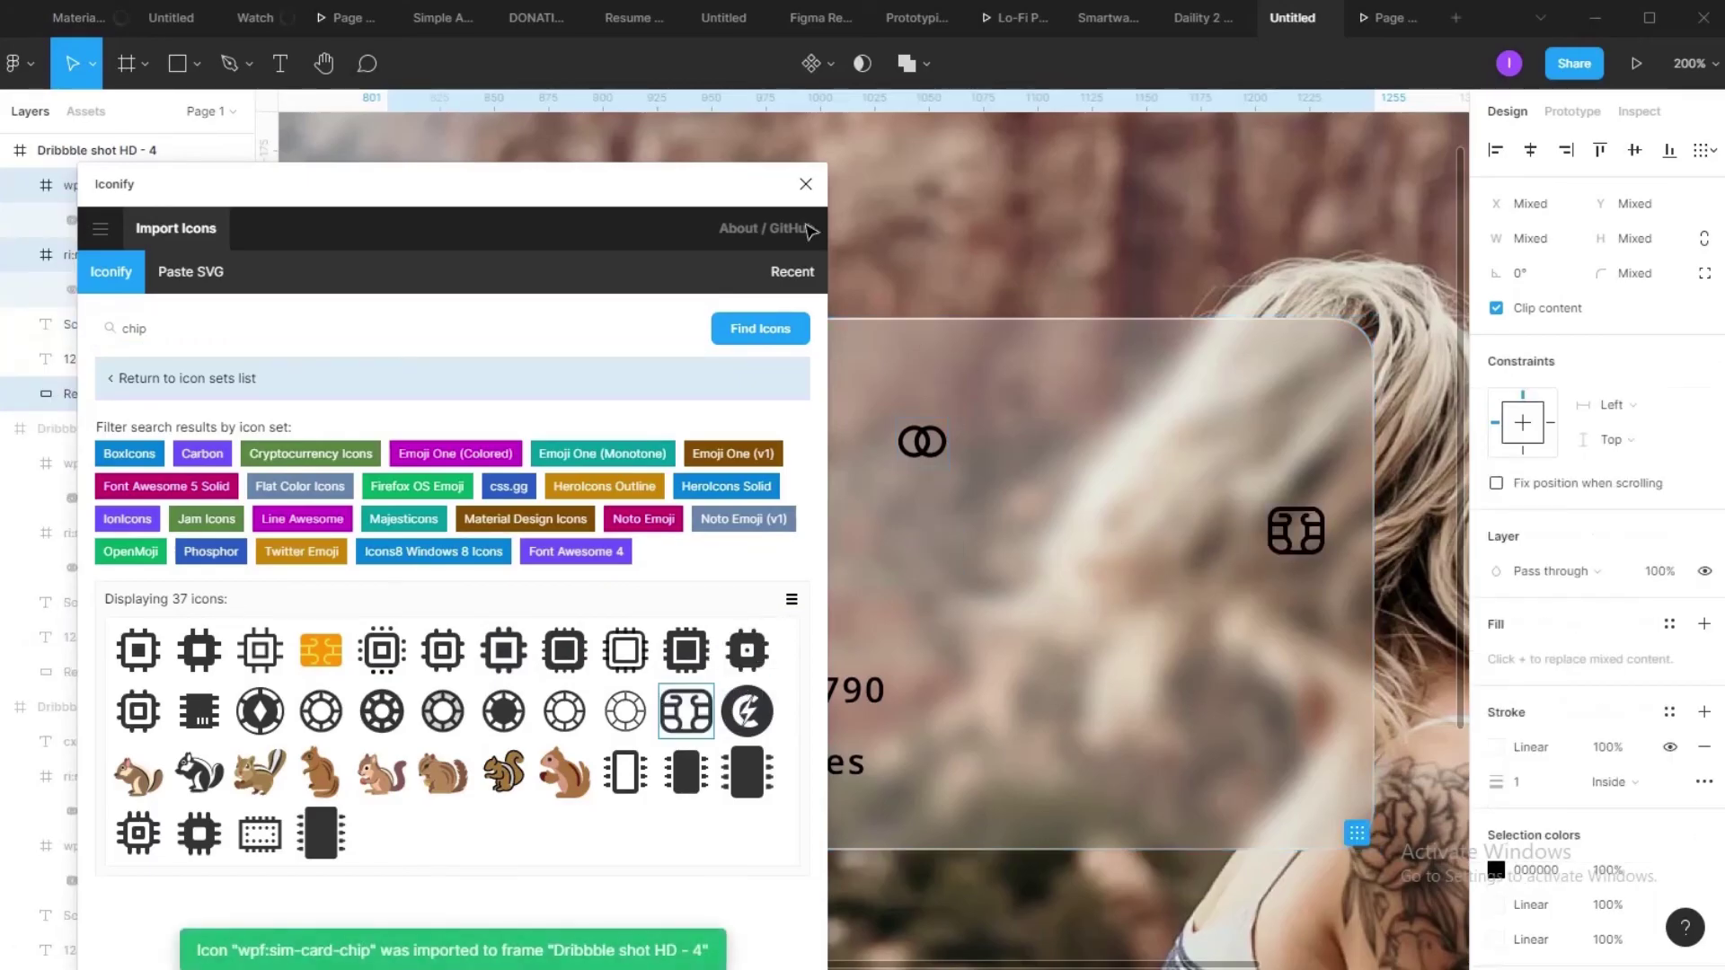
{"action": "left_click", "coordinate": [806, 184]}
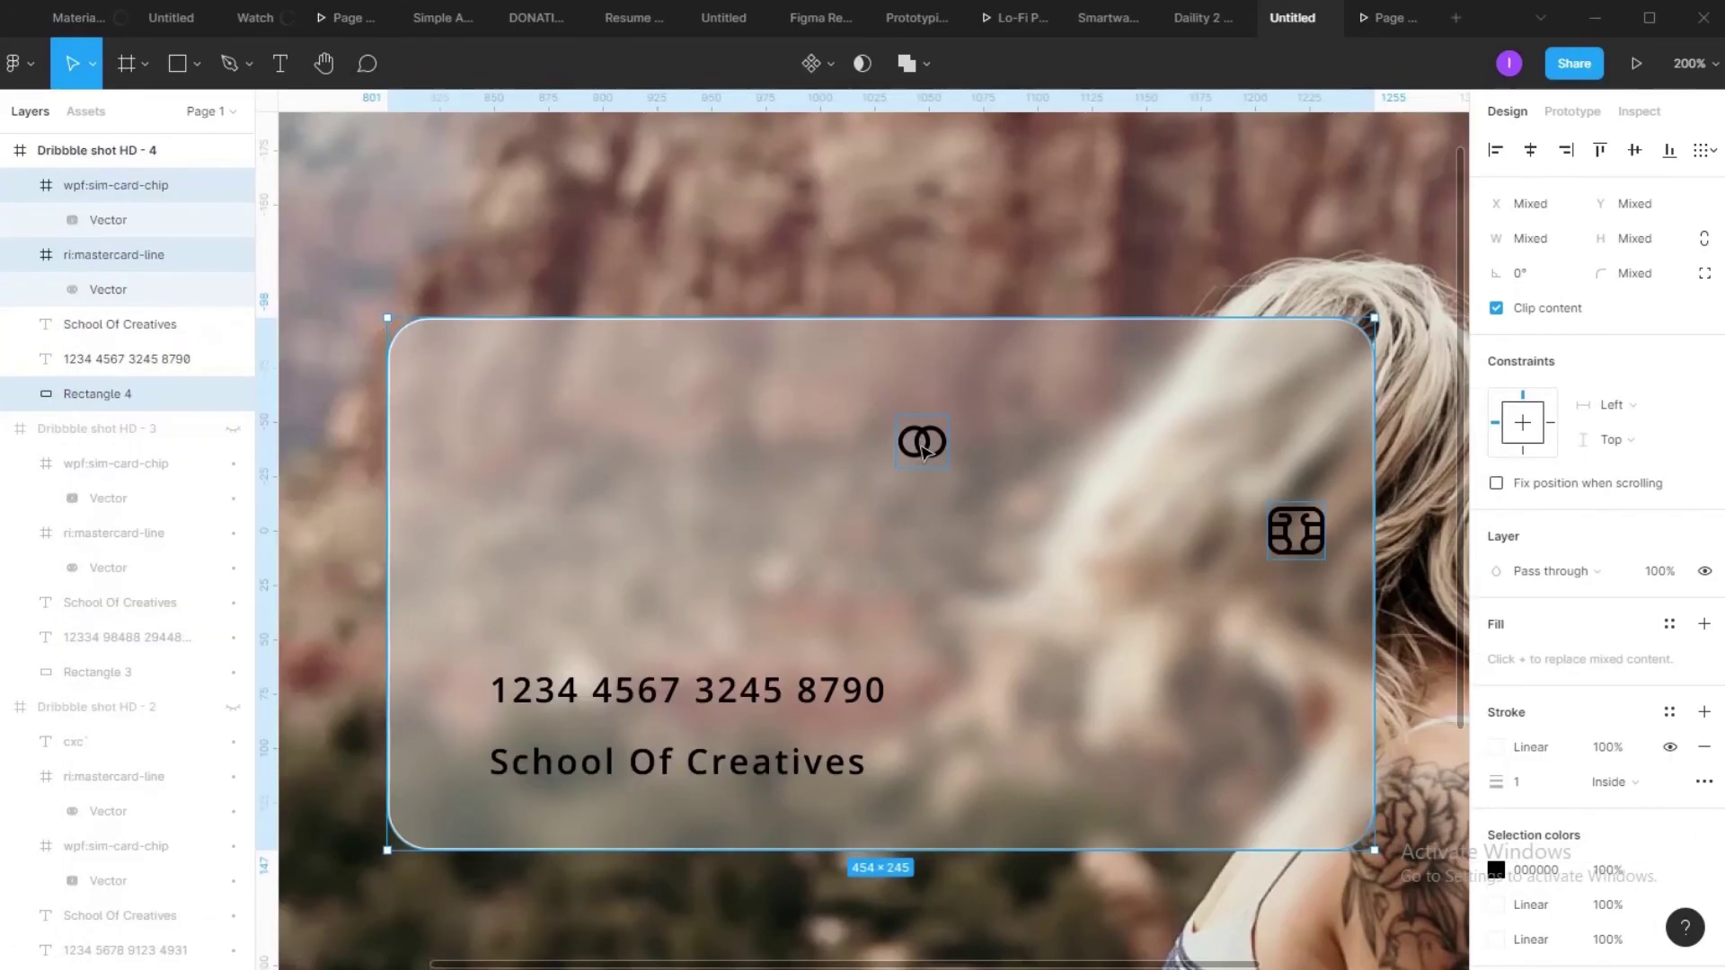
Step: Move the Mastercard icon to the card's top-left and align it with both text lines at X 199
{"action": "left_click", "coordinate": [916, 446]}
{"action": "left_click_drag", "start_coordinate": [916, 447], "coordinate": [519, 415]}
{"action": "left_click", "coordinate": [636, 701], "text": "shift"}
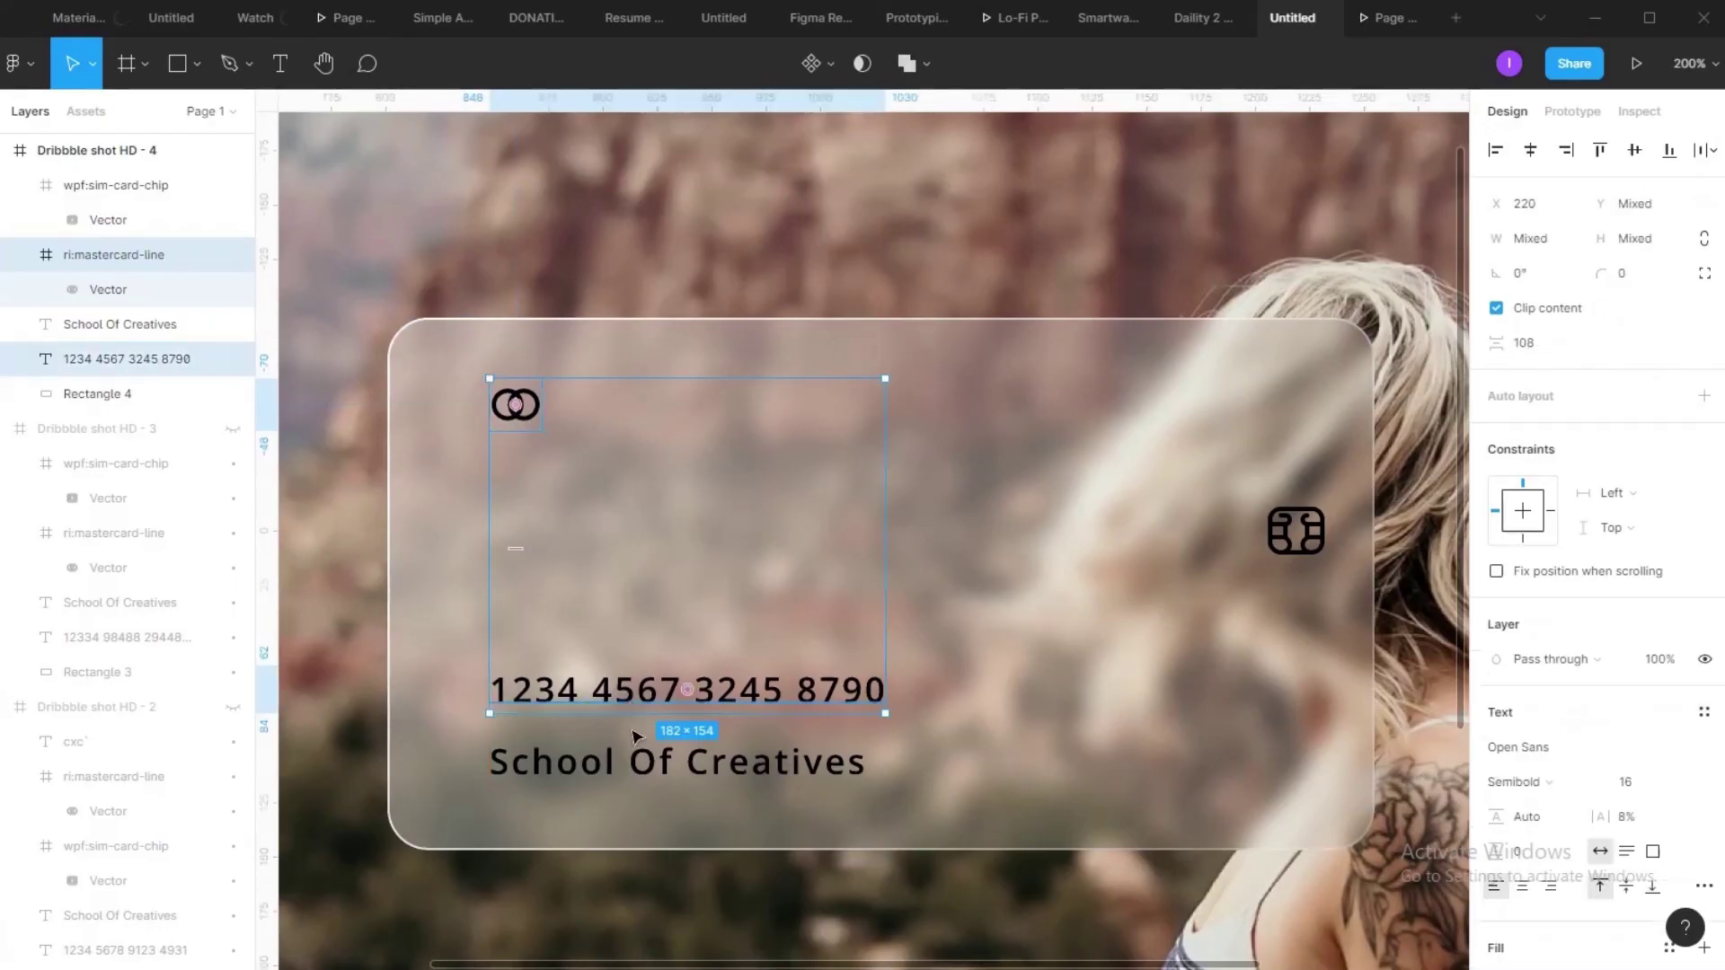
{"action": "left_click", "coordinate": [639, 757], "text": "shift"}
{"action": "key", "text": "Left"}
{"action": "key", "text": "Left"}
{"action": "key", "text": "Left"}
{"action": "key", "text": "Left"}
{"action": "key", "text": "Left"}
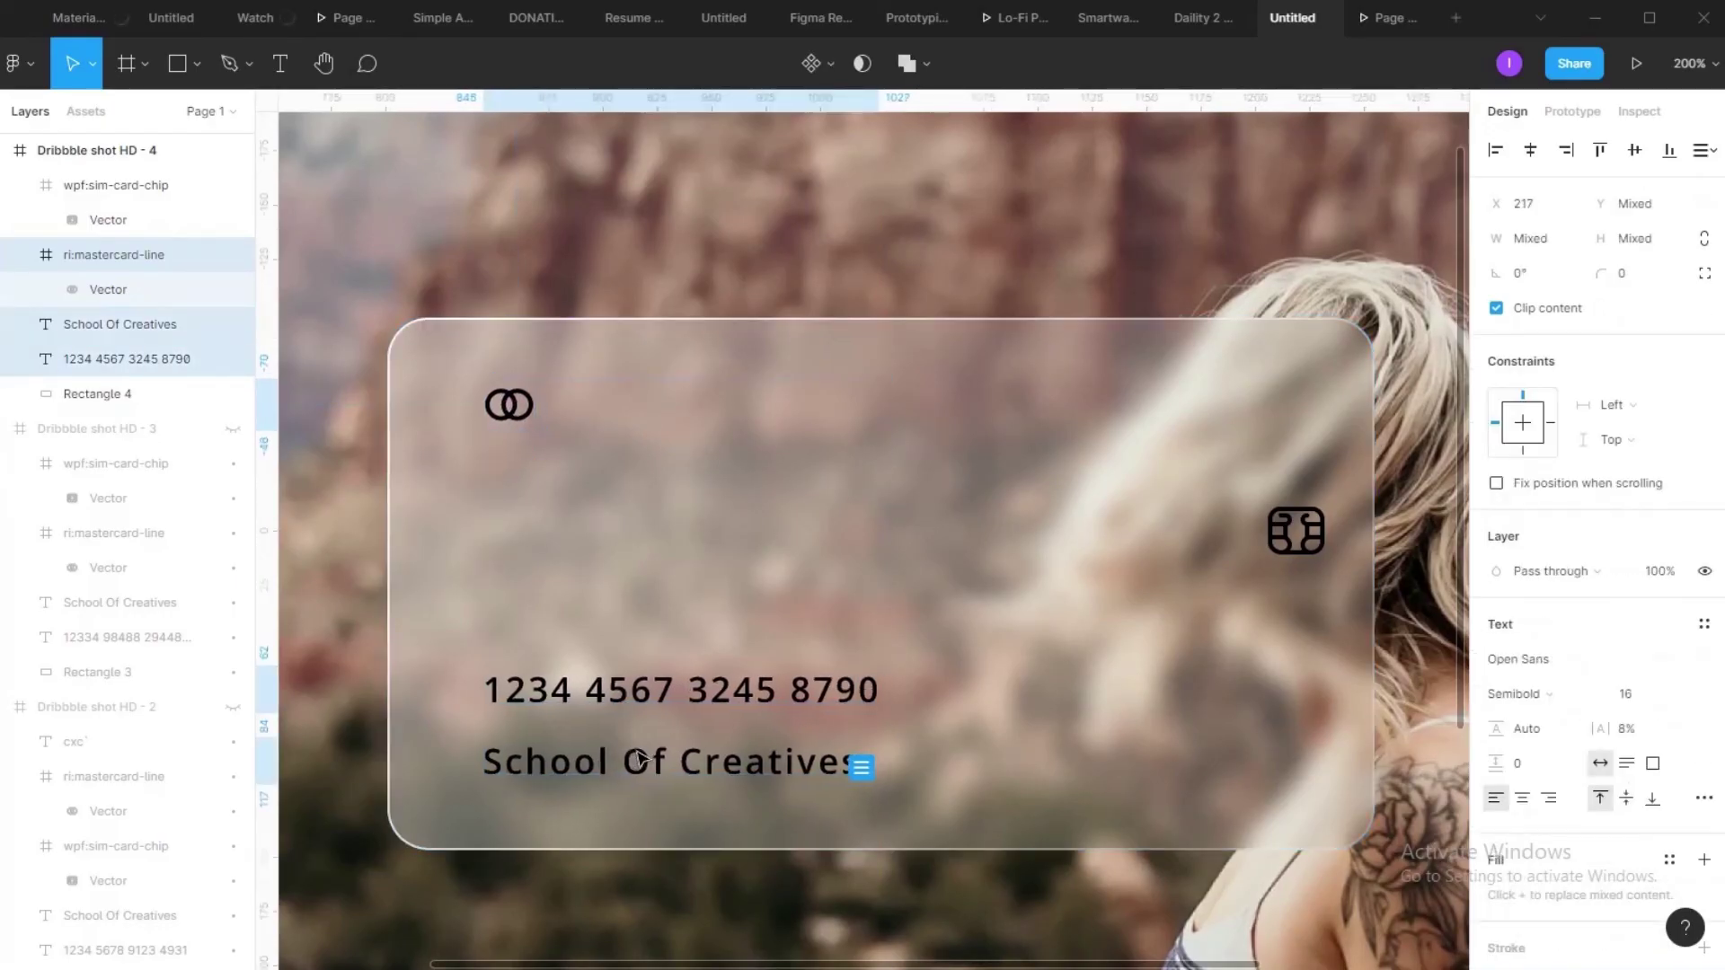
{"action": "key", "text": "Left"}
{"action": "key", "text": "Left"}
{"action": "key", "text": "Left"}
{"action": "key", "text": "Left"}
{"action": "key", "text": "Left"}
{"action": "key", "text": "Left"}
{"action": "key", "text": "Left"}
{"action": "key", "text": "Left"}
{"action": "key", "text": "Left"}
{"action": "key", "text": "Left"}
{"action": "key", "text": "Left"}
{"action": "key", "text": "Left"}
{"action": "key", "text": "Left"}
{"action": "key", "text": "Left"}
{"action": "key", "text": "Left"}
{"action": "key", "text": "Left"}
{"action": "key", "text": "Left"}
{"action": "key", "text": "Left"}
{"action": "key", "text": "Left"}
{"action": "key", "text": "Left"}
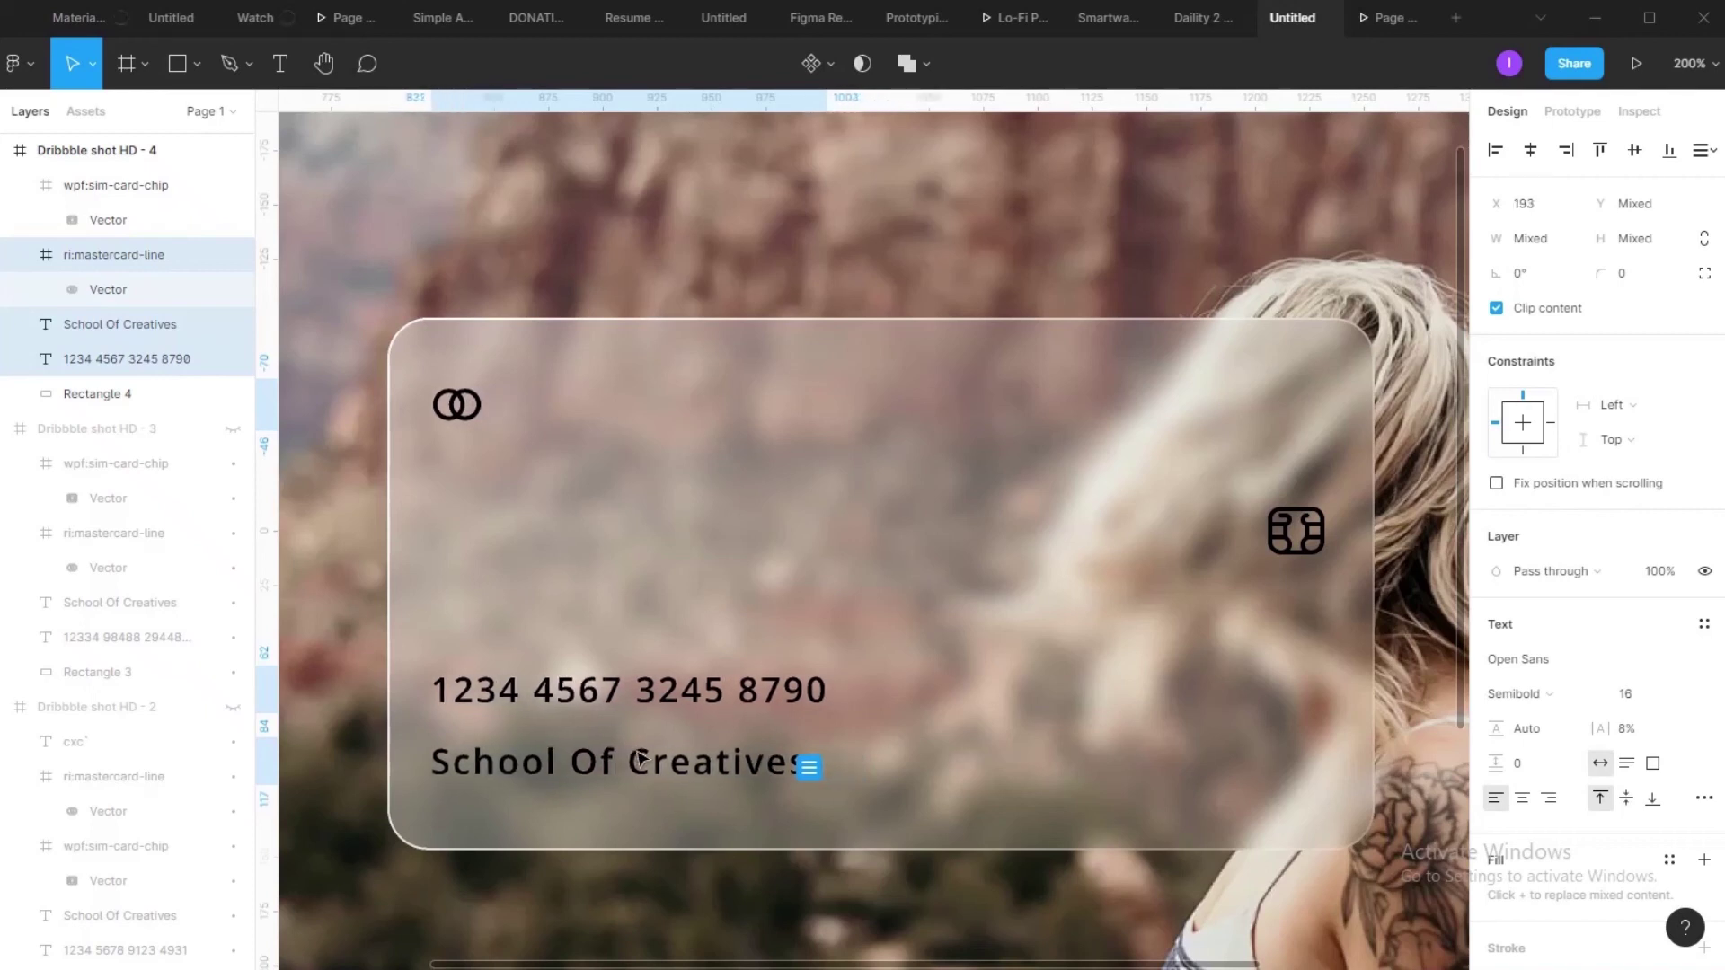
{"action": "key", "text": "Right"}
{"action": "key", "text": "Right"}
{"action": "key", "text": "Right"}
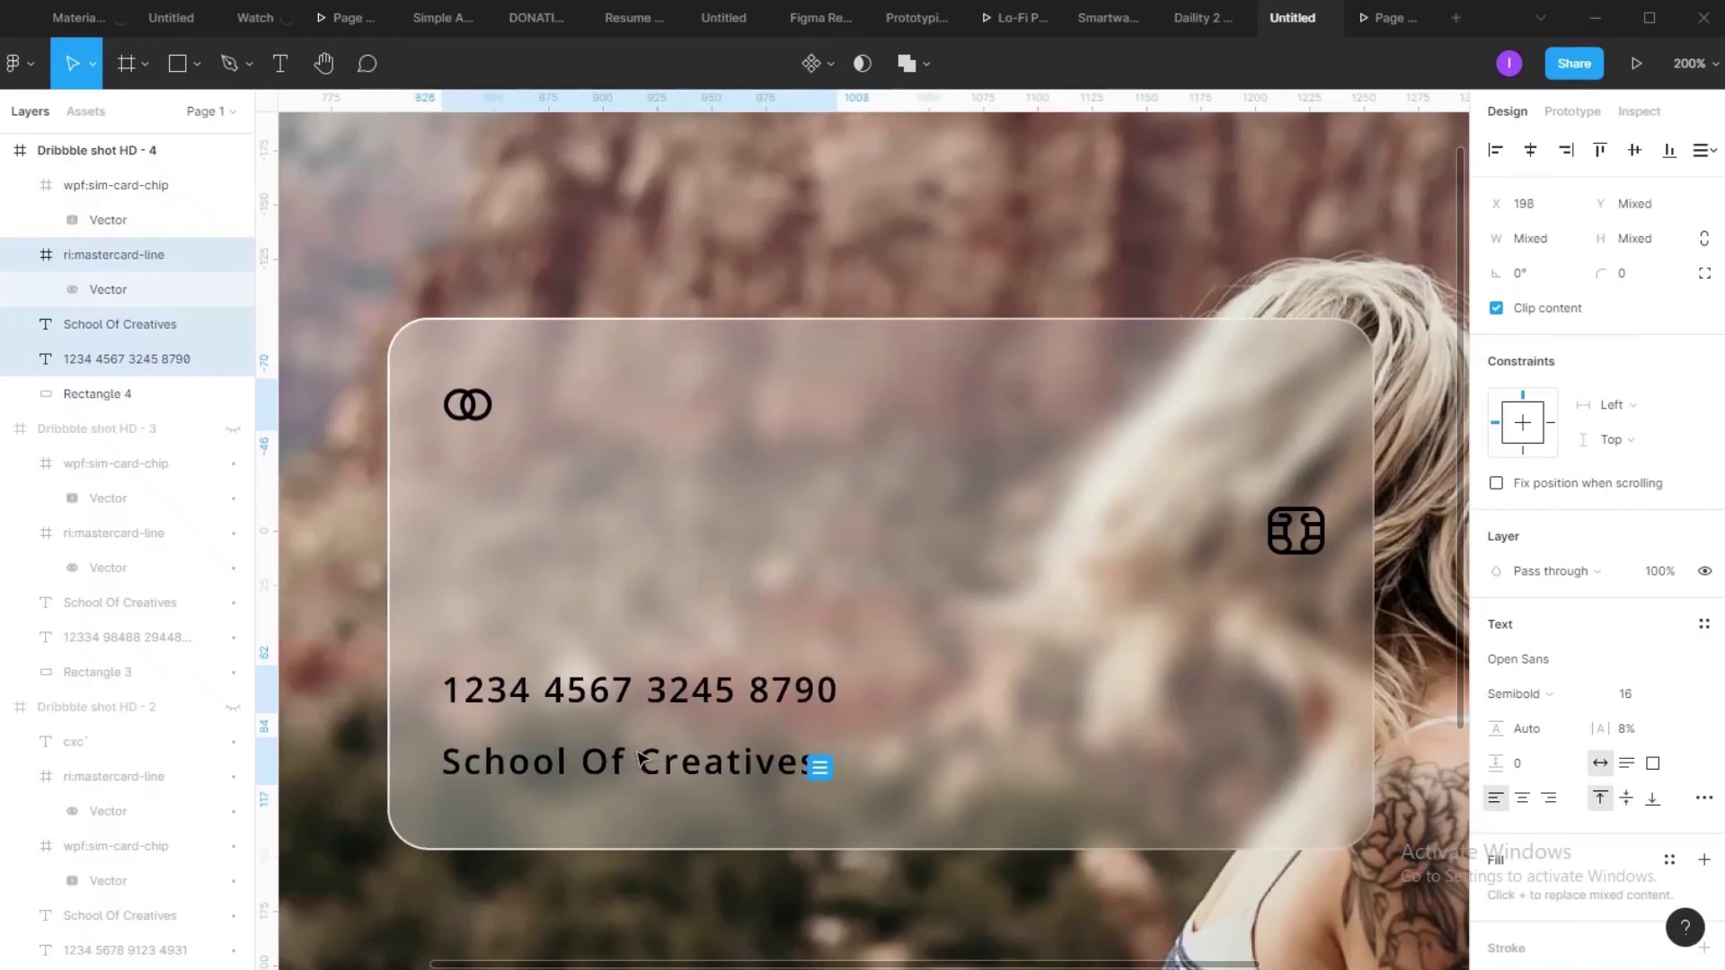
{"action": "key", "text": "Right"}
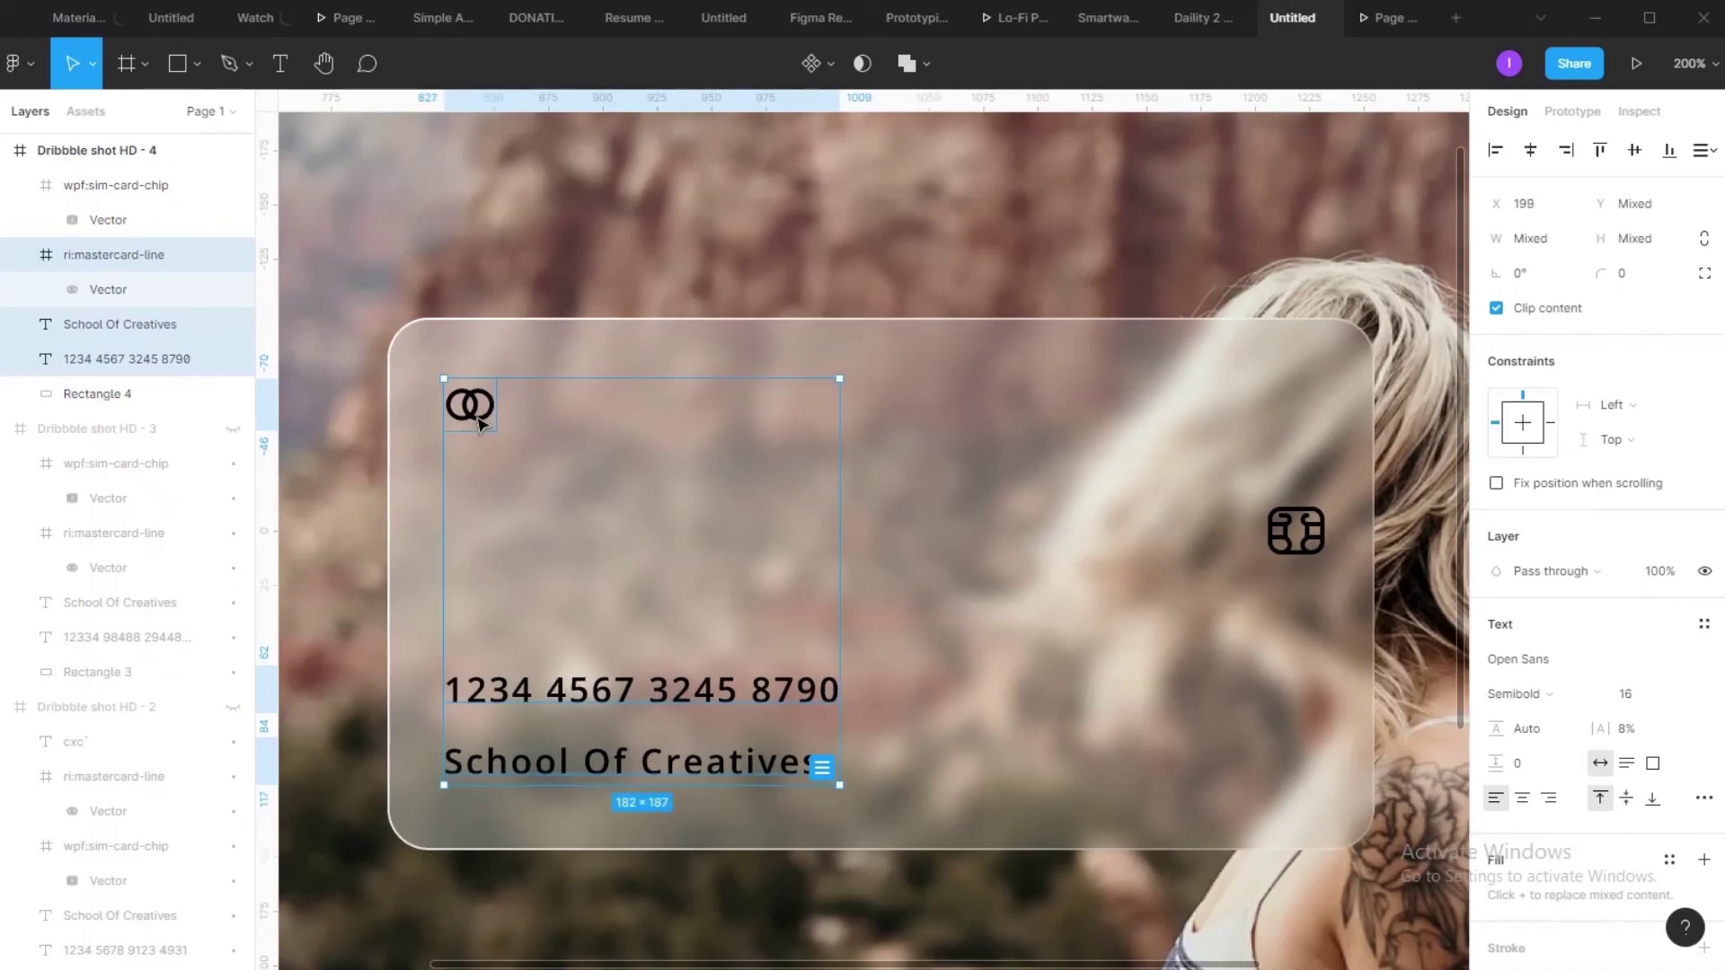
{"action": "left_click", "coordinate": [482, 424]}
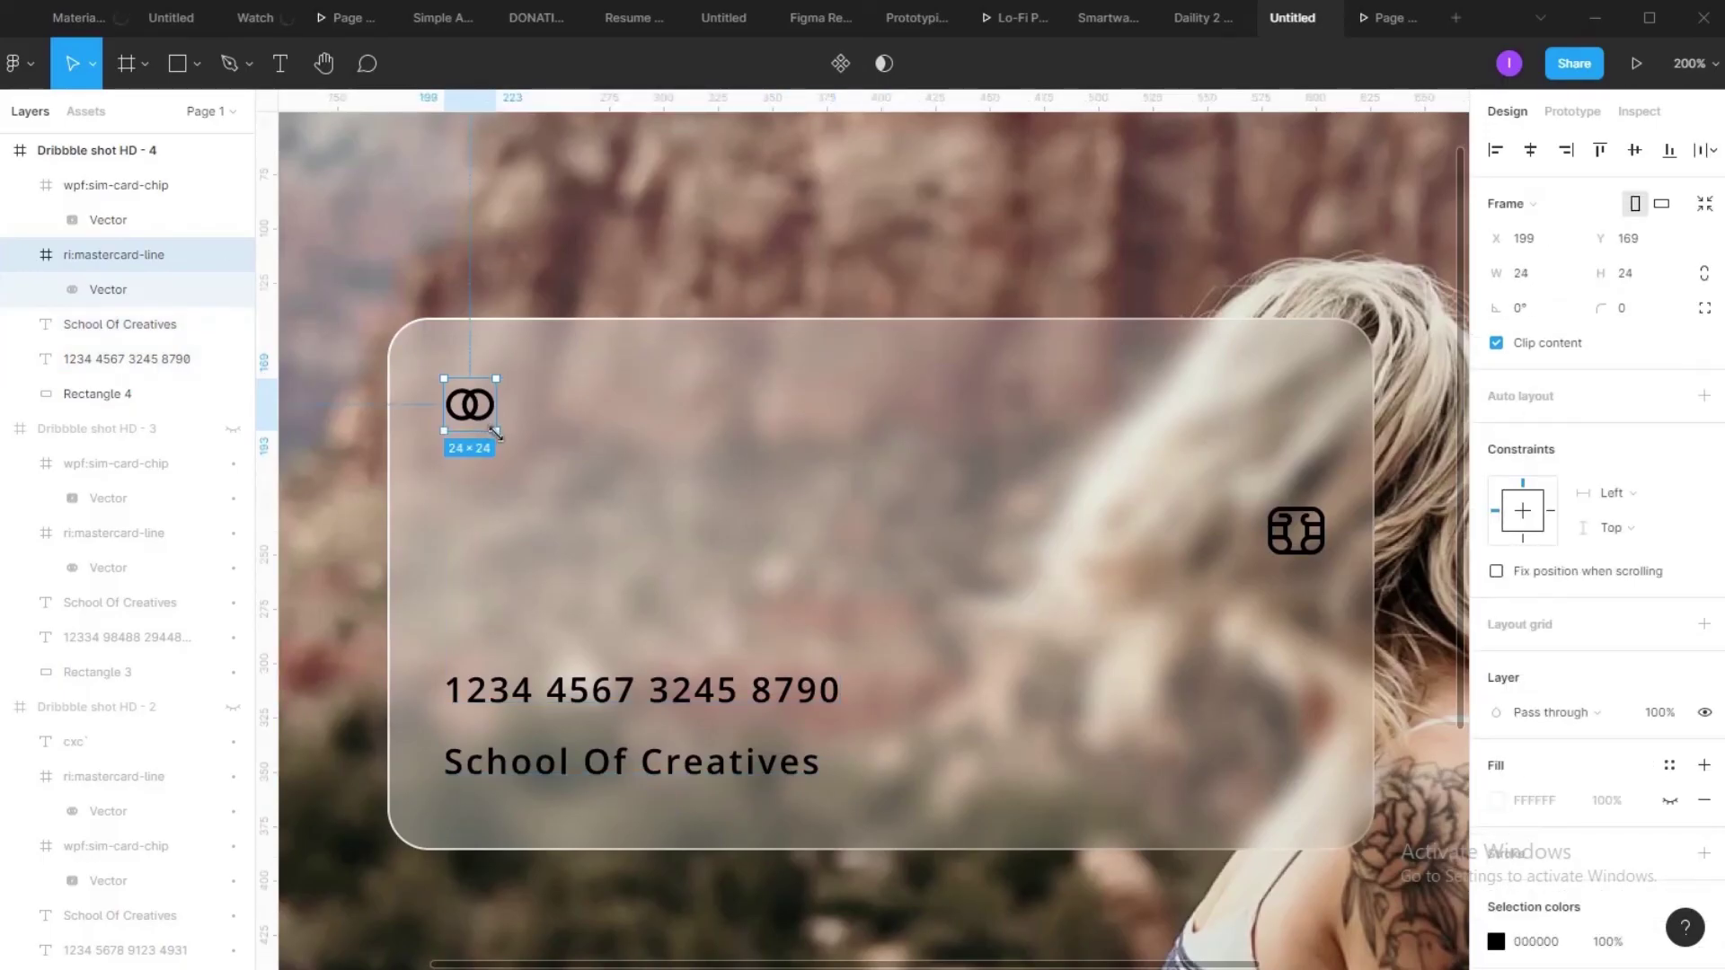
Step: Enlarge the Mastercard icon to 37×37 and nudge it up slightly
{"action": "left_click_drag", "start_coordinate": [496, 433], "coordinate": [510, 448]}
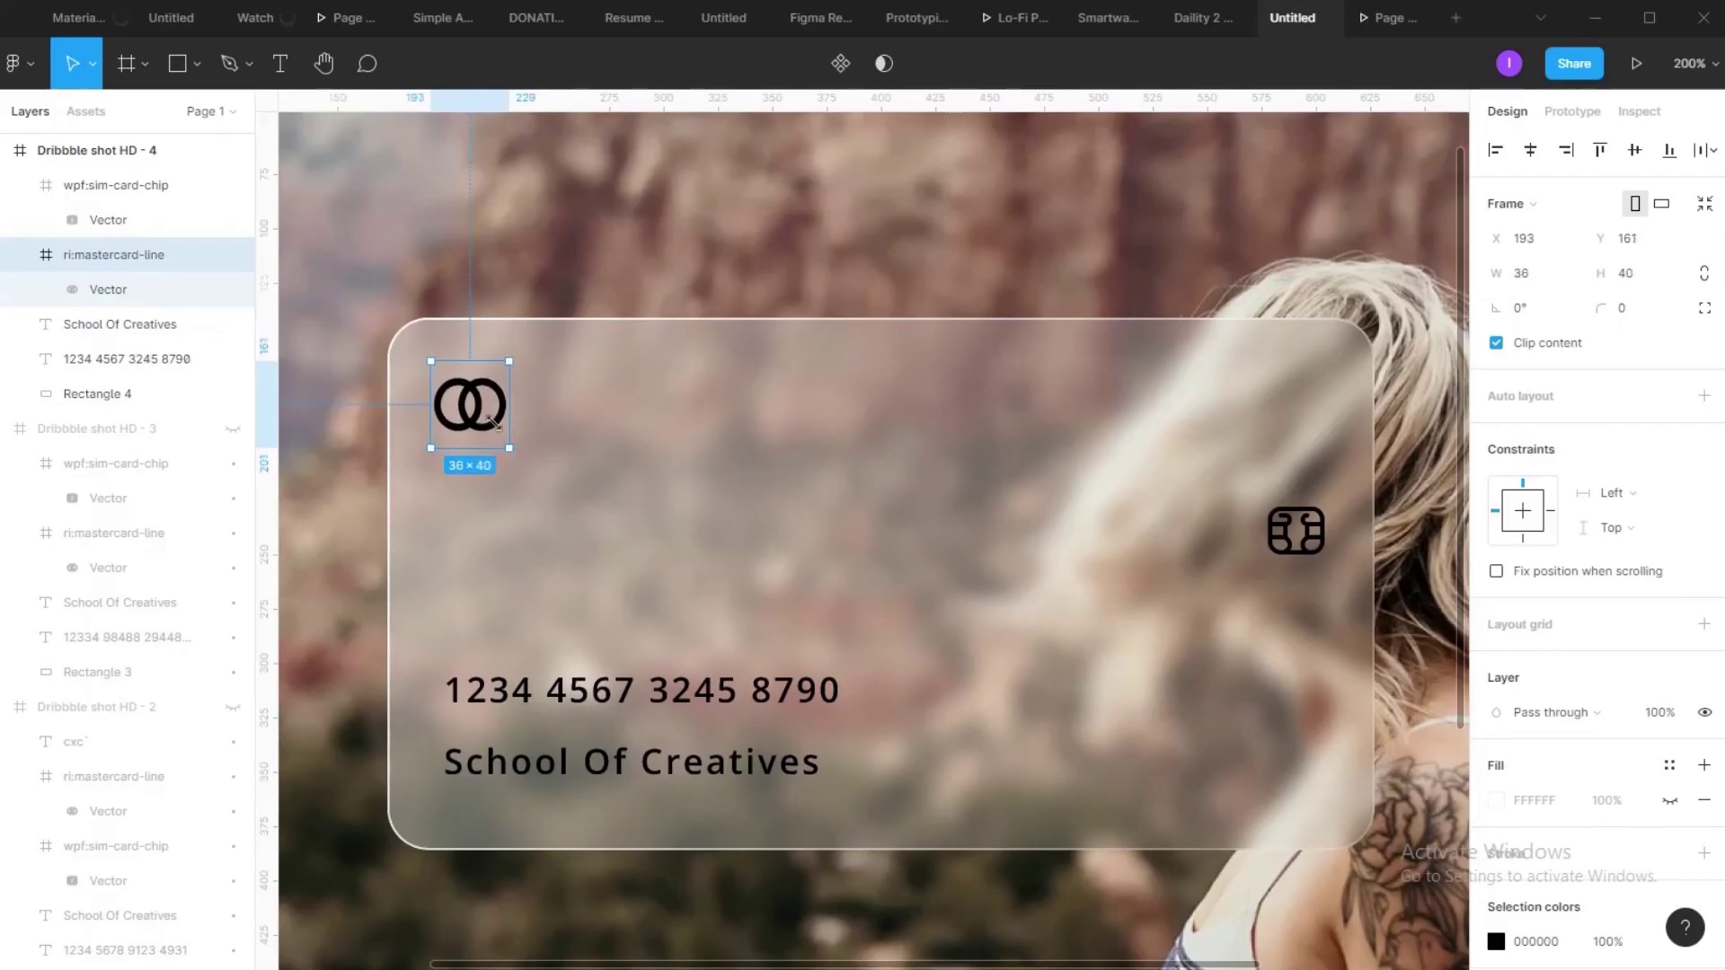
{"action": "key", "text": "ctrl+z"}
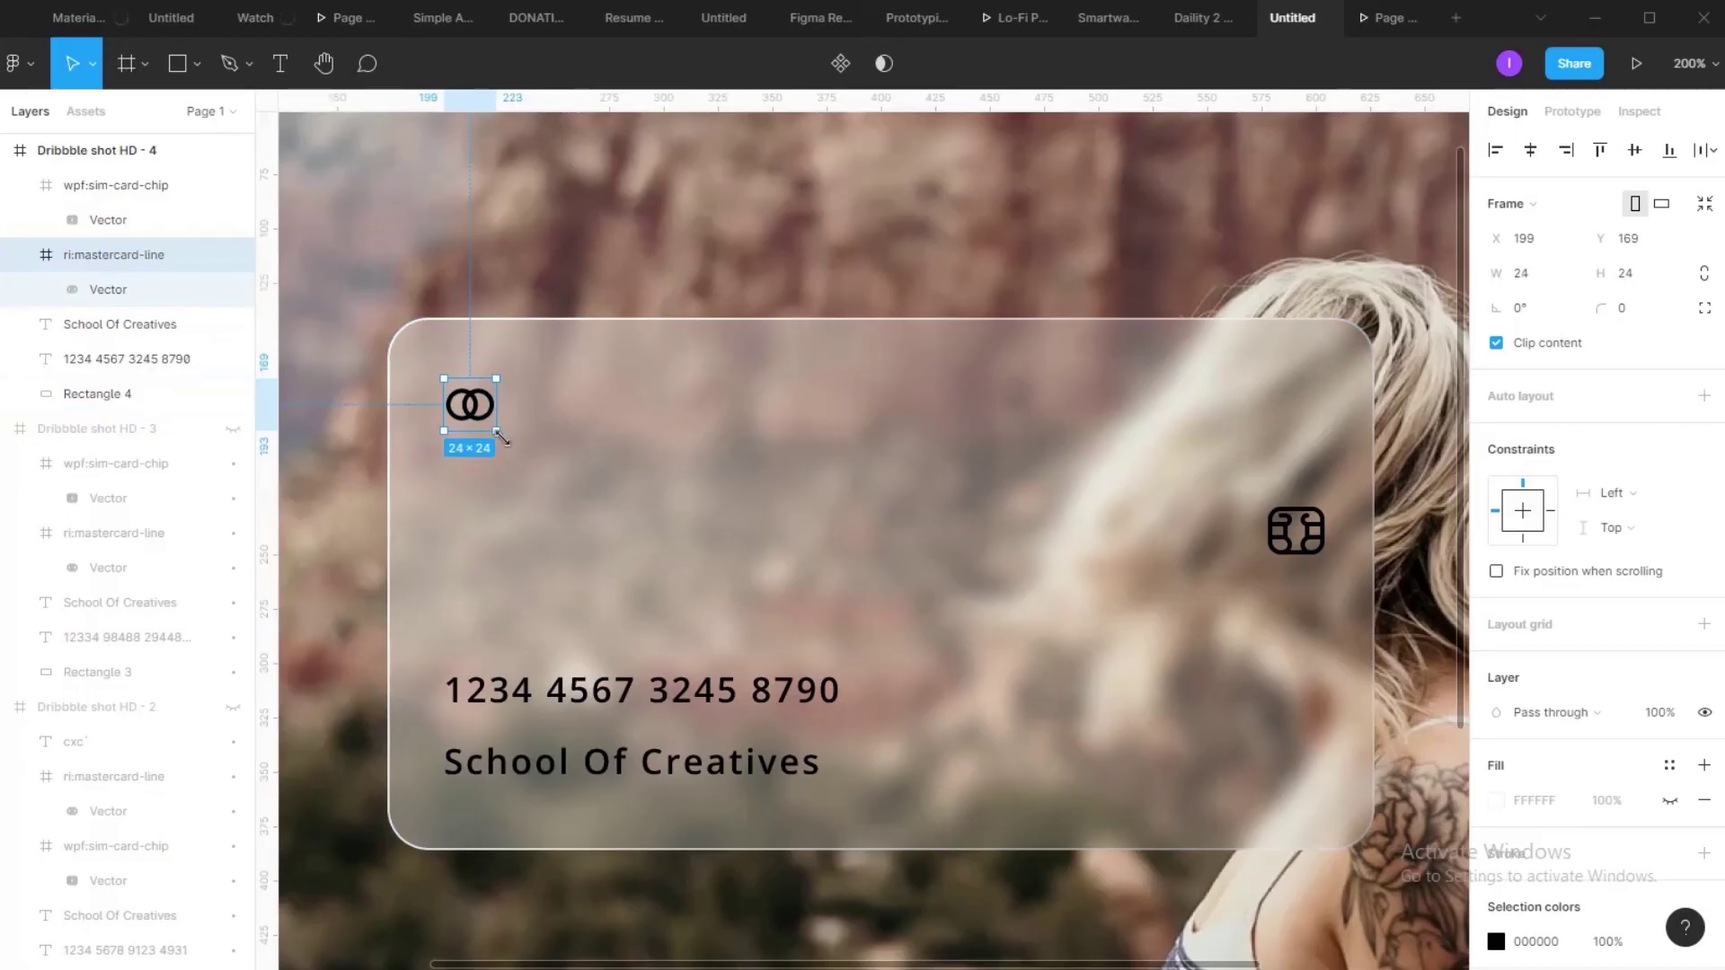
{"action": "left_click_drag", "start_coordinate": [499, 435], "coordinate": [518, 451]}
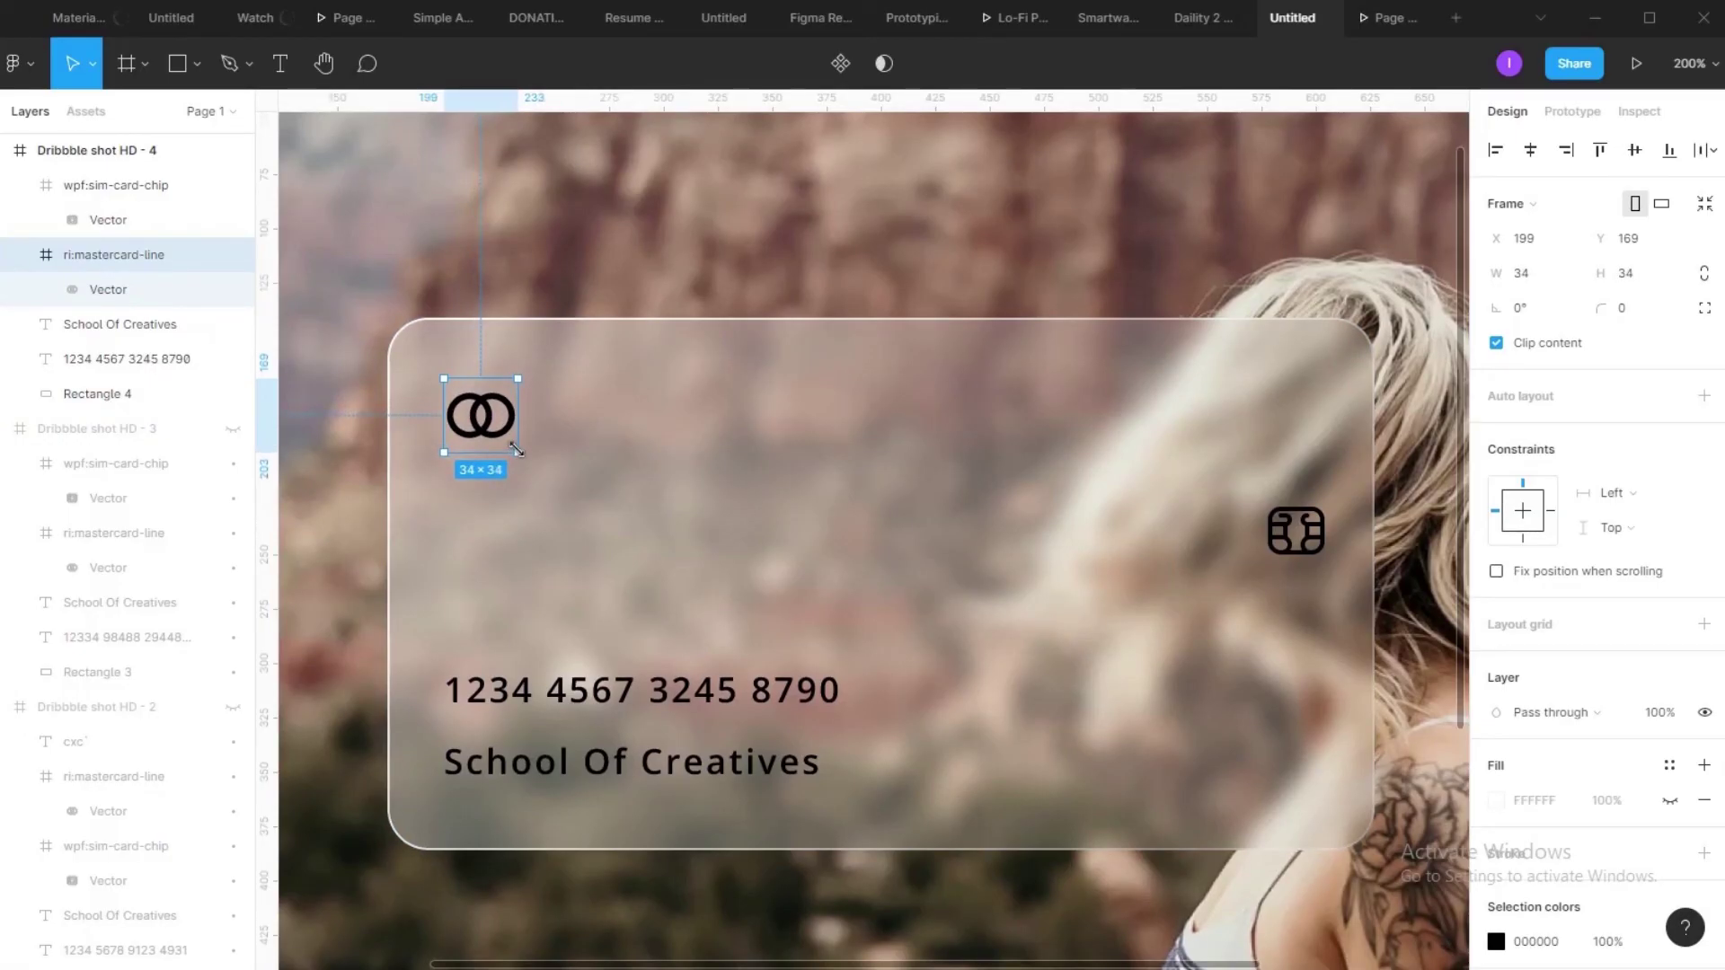
{"action": "left_click_drag", "start_coordinate": [517, 449], "coordinate": [525, 460]}
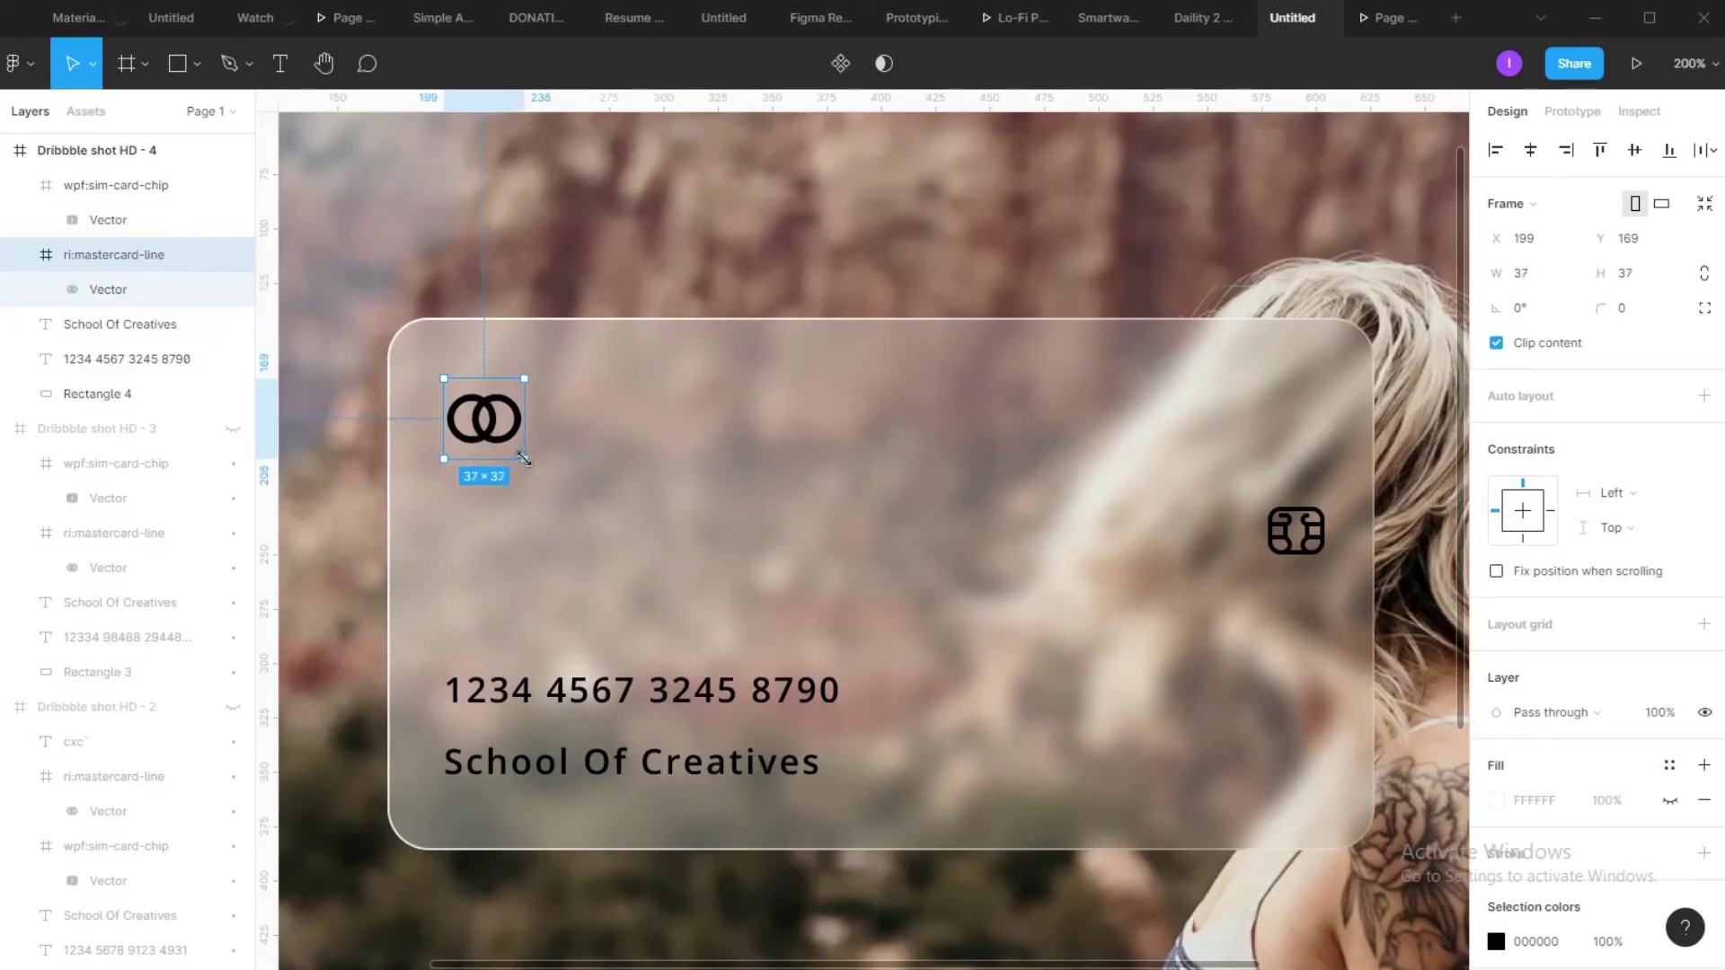
{"action": "key", "text": "Escape"}
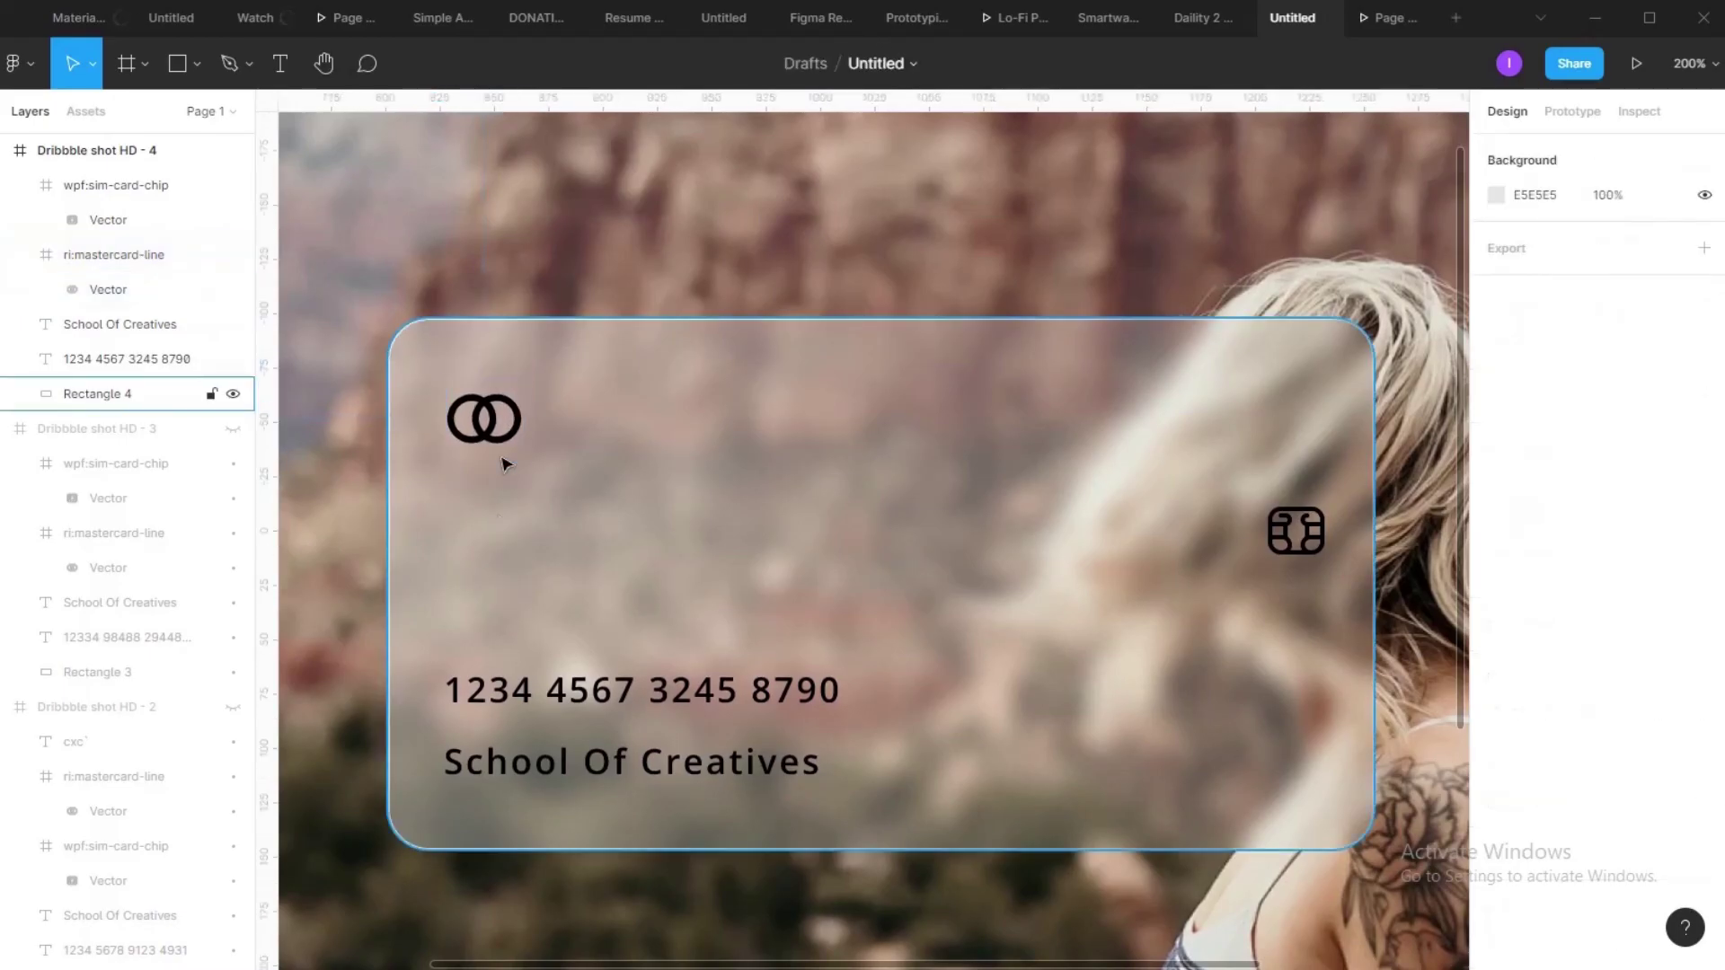
{"action": "left_click", "coordinate": [504, 443]}
{"action": "left_click_drag", "start_coordinate": [503, 443], "coordinate": [504, 442]}
Step: Enlarge the chip icon to 32×32, adjust its height, and raise the Mastercard icon to Y 163
{"action": "left_click", "coordinate": [1314, 530]}
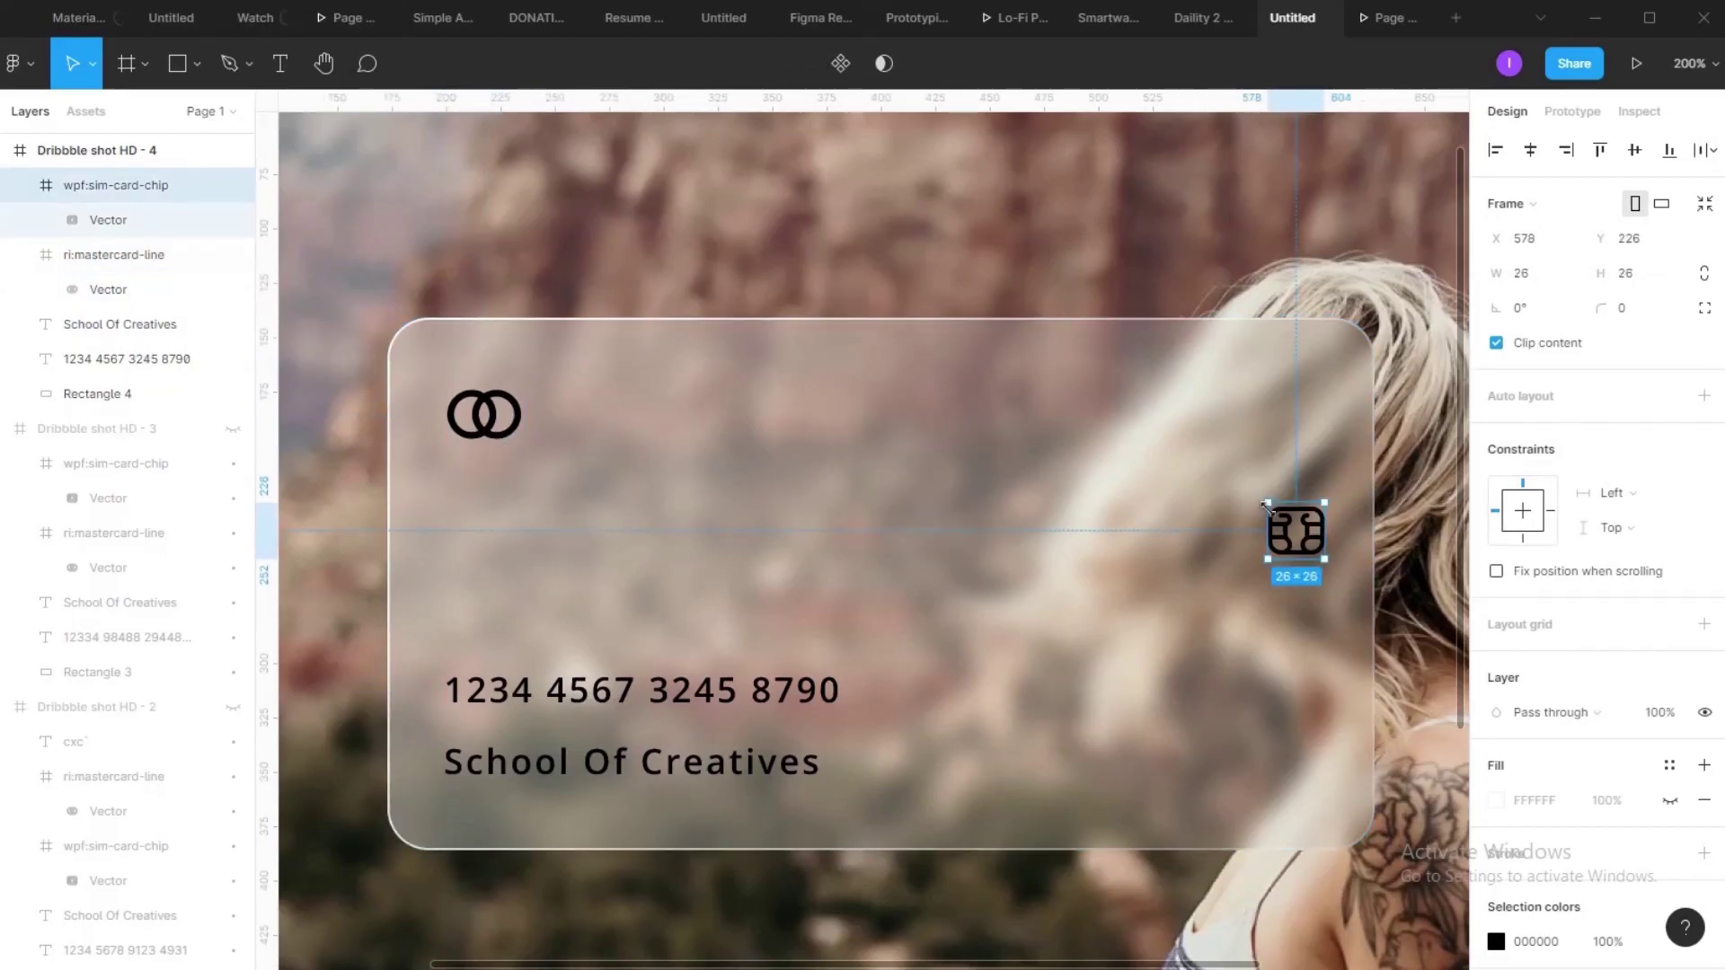
{"action": "left_click_drag", "start_coordinate": [1265, 503], "coordinate": [1254, 491]}
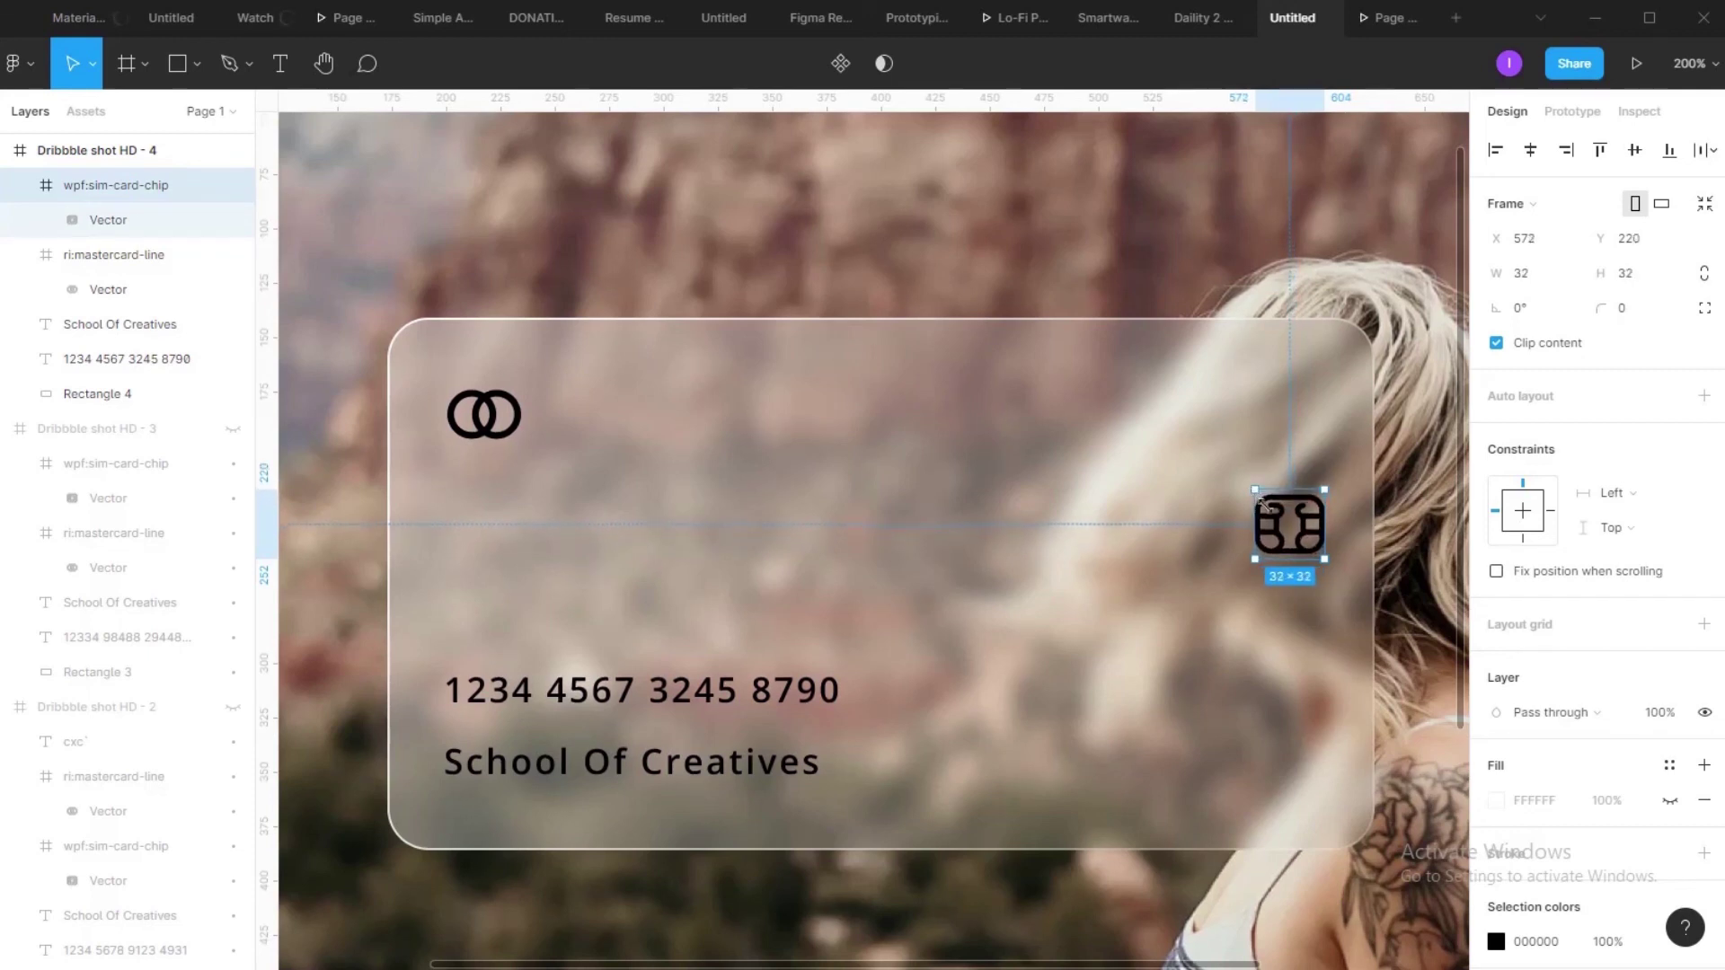
{"action": "key", "text": "Down"}
{"action": "key", "text": "Down"}
{"action": "key", "text": "Down"}
{"action": "key", "text": "Down"}
{"action": "key", "text": "Down"}
{"action": "key", "text": "Down"}
{"action": "key", "text": "Down"}
{"action": "key", "text": "Down"}
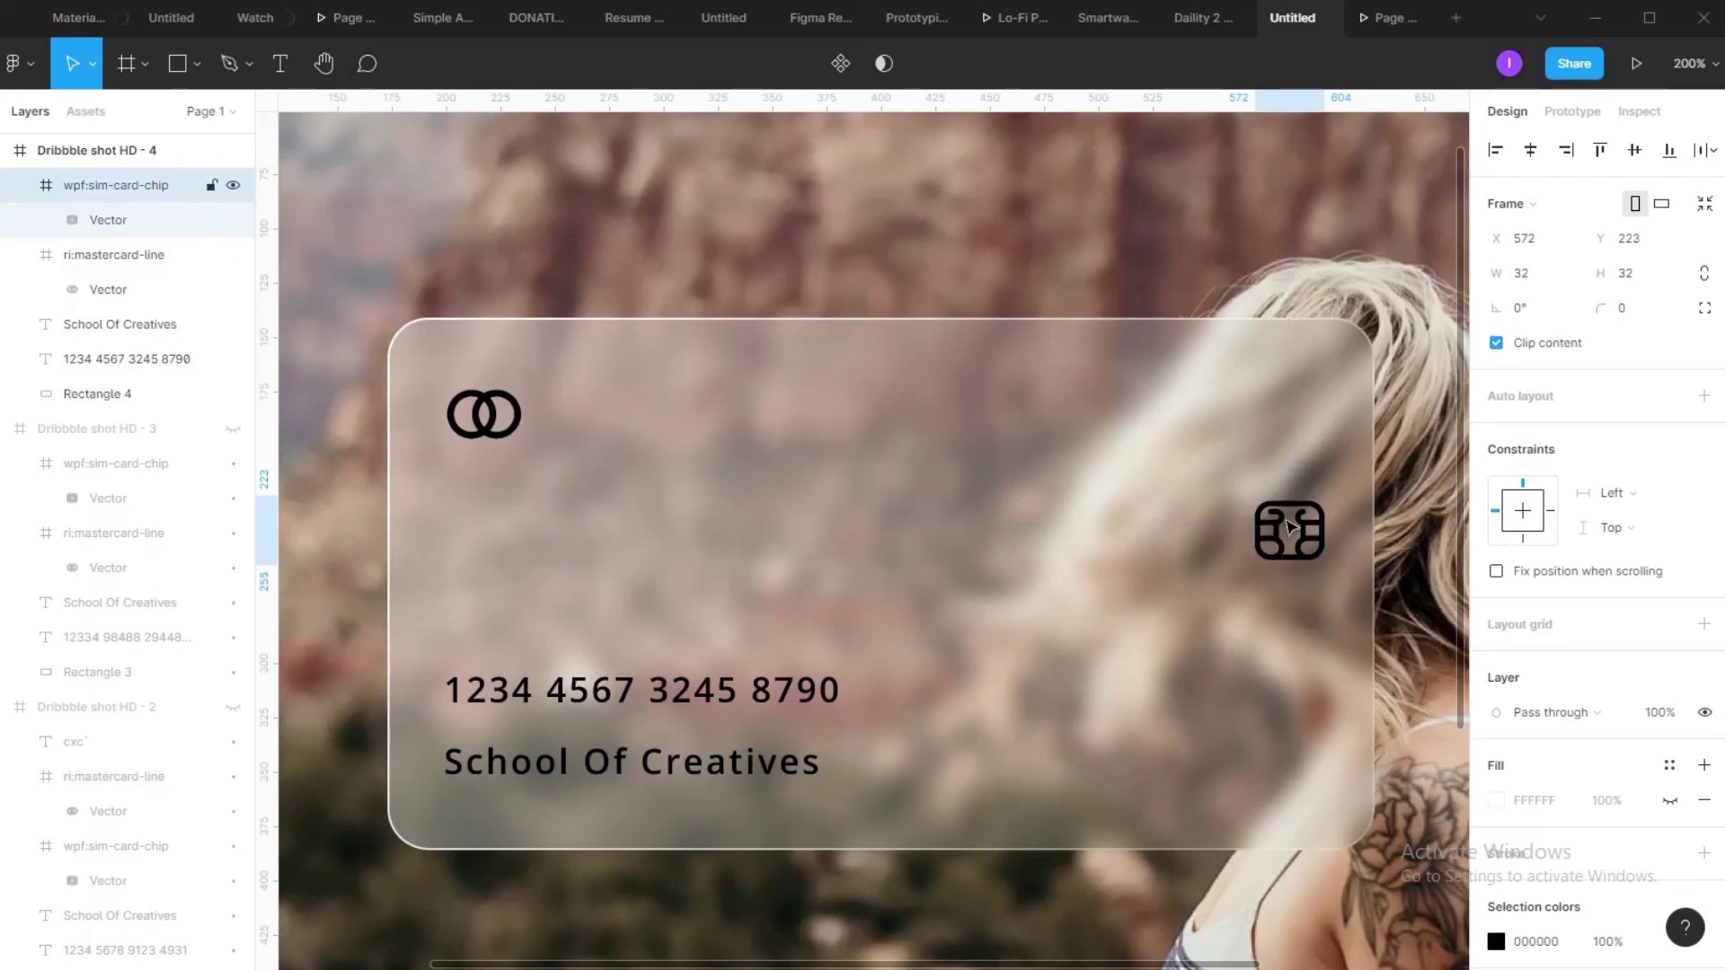
{"action": "key", "text": "Down"}
{"action": "key", "text": "Down"}
{"action": "key", "text": "Down"}
{"action": "key", "text": "Down"}
{"action": "key", "text": "Down"}
{"action": "key", "text": "Down"}
{"action": "key", "text": "Down"}
{"action": "key", "text": "Down"}
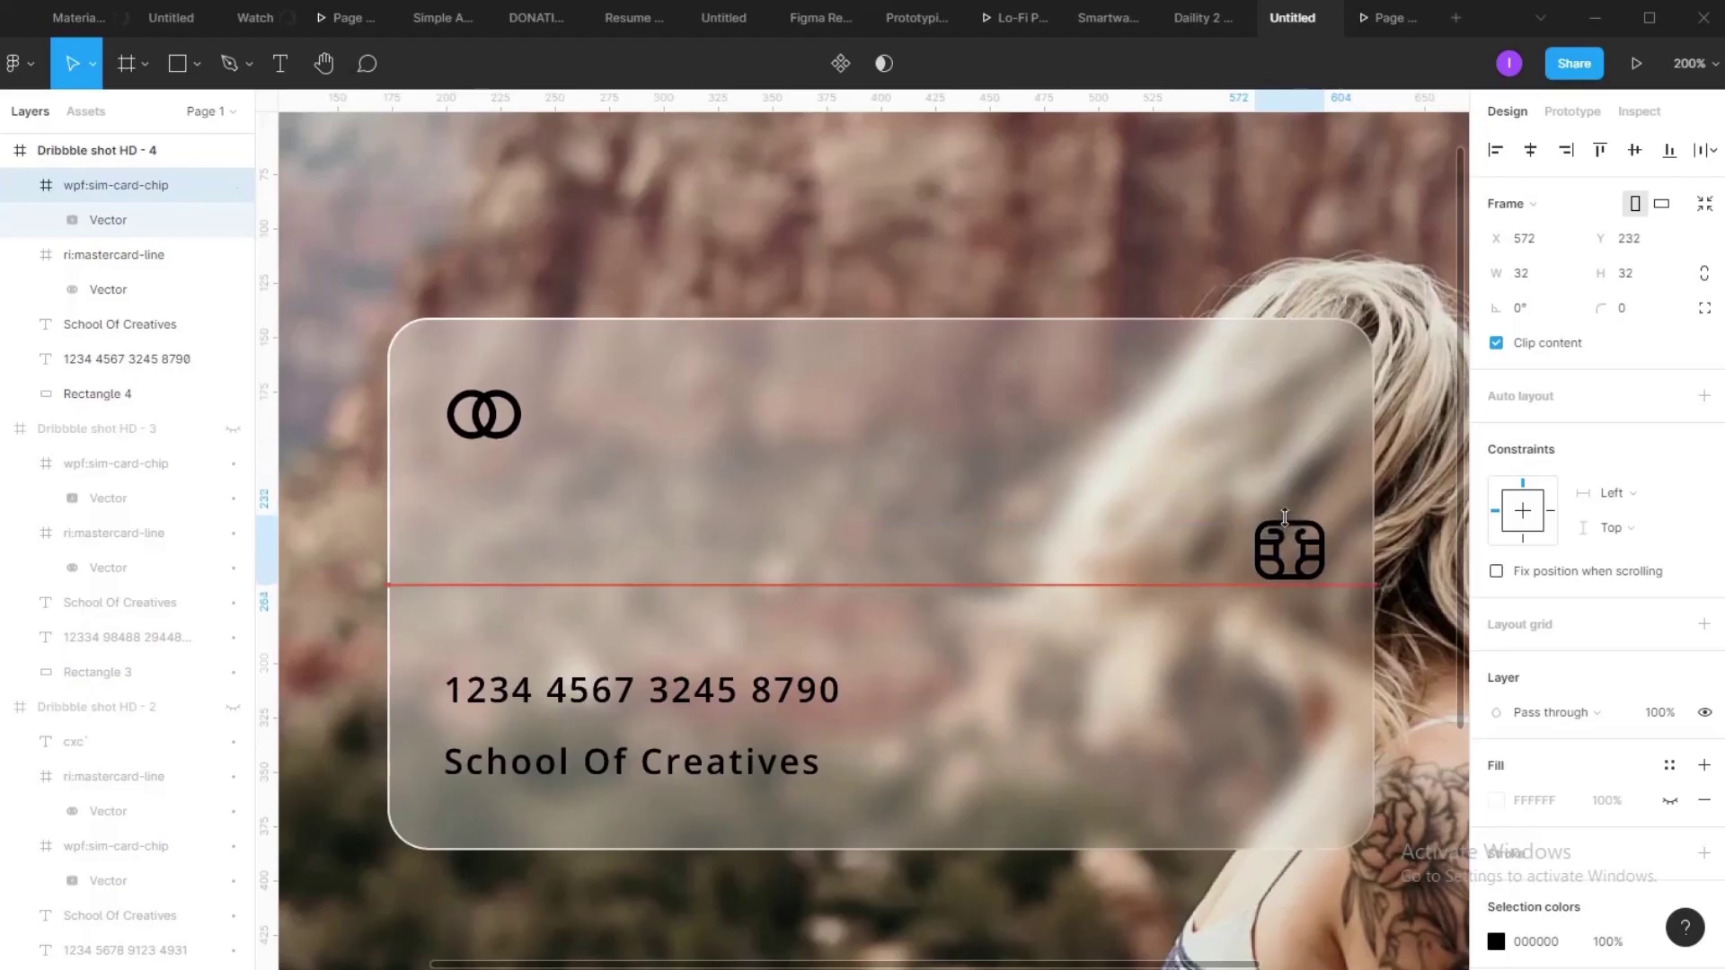
{"action": "key", "text": "Up"}
{"action": "key", "text": "Up"}
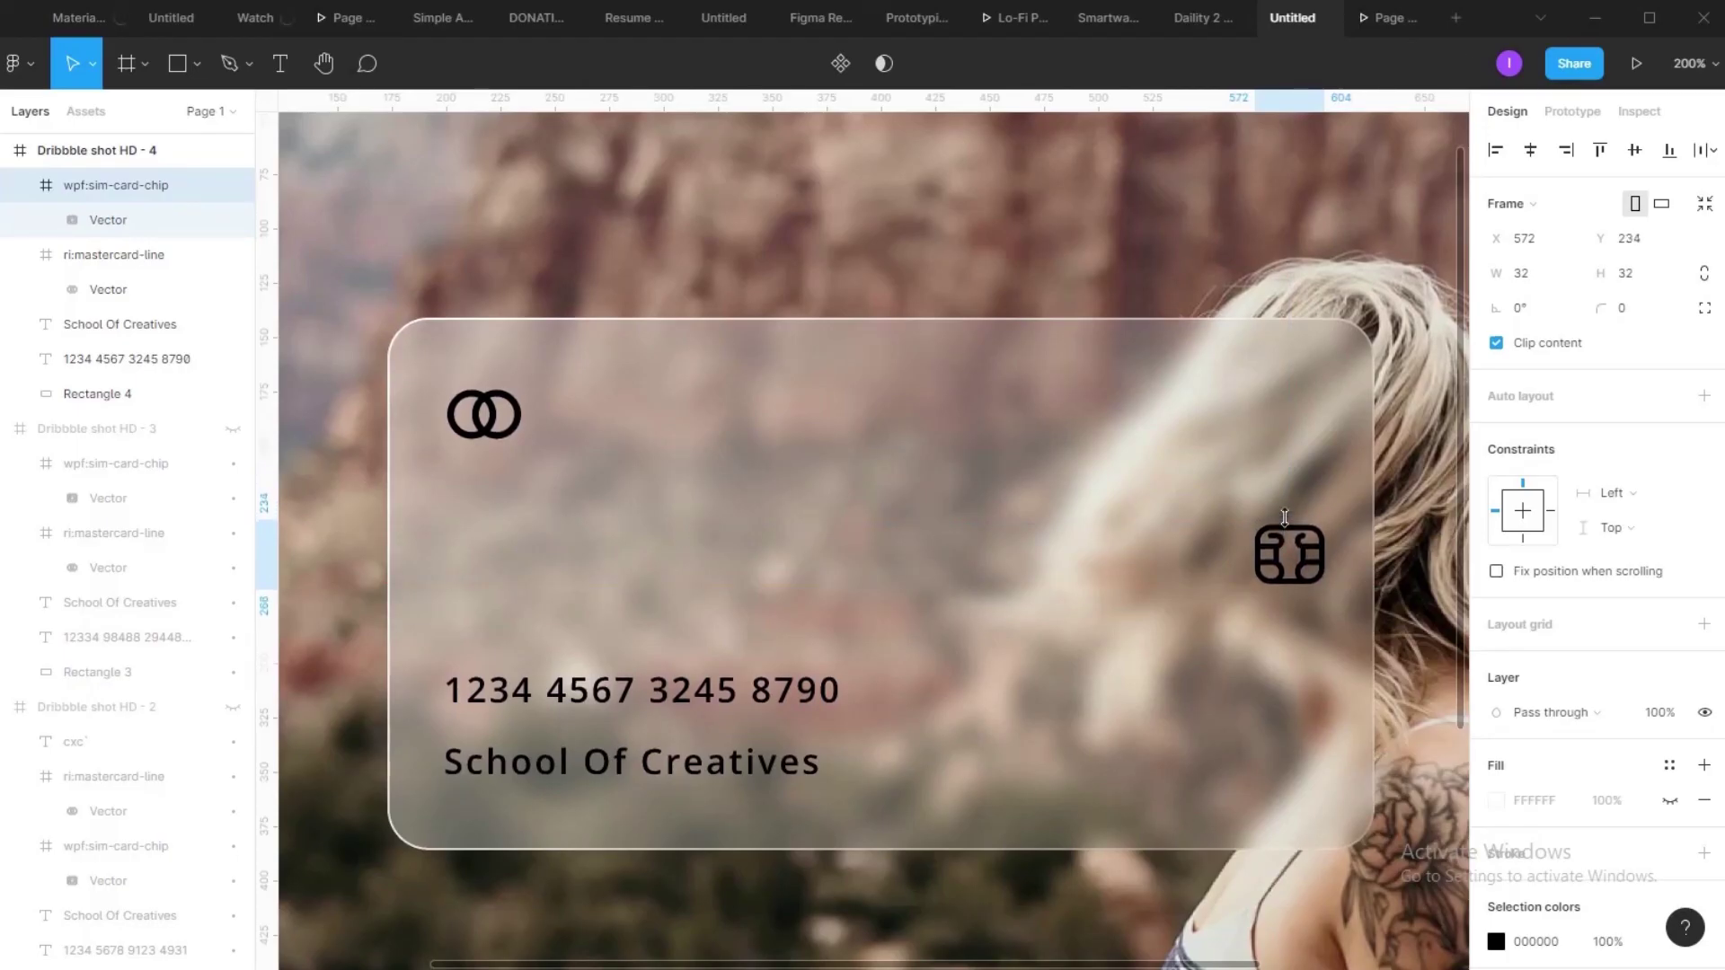
{"action": "left_click", "coordinate": [501, 414]}
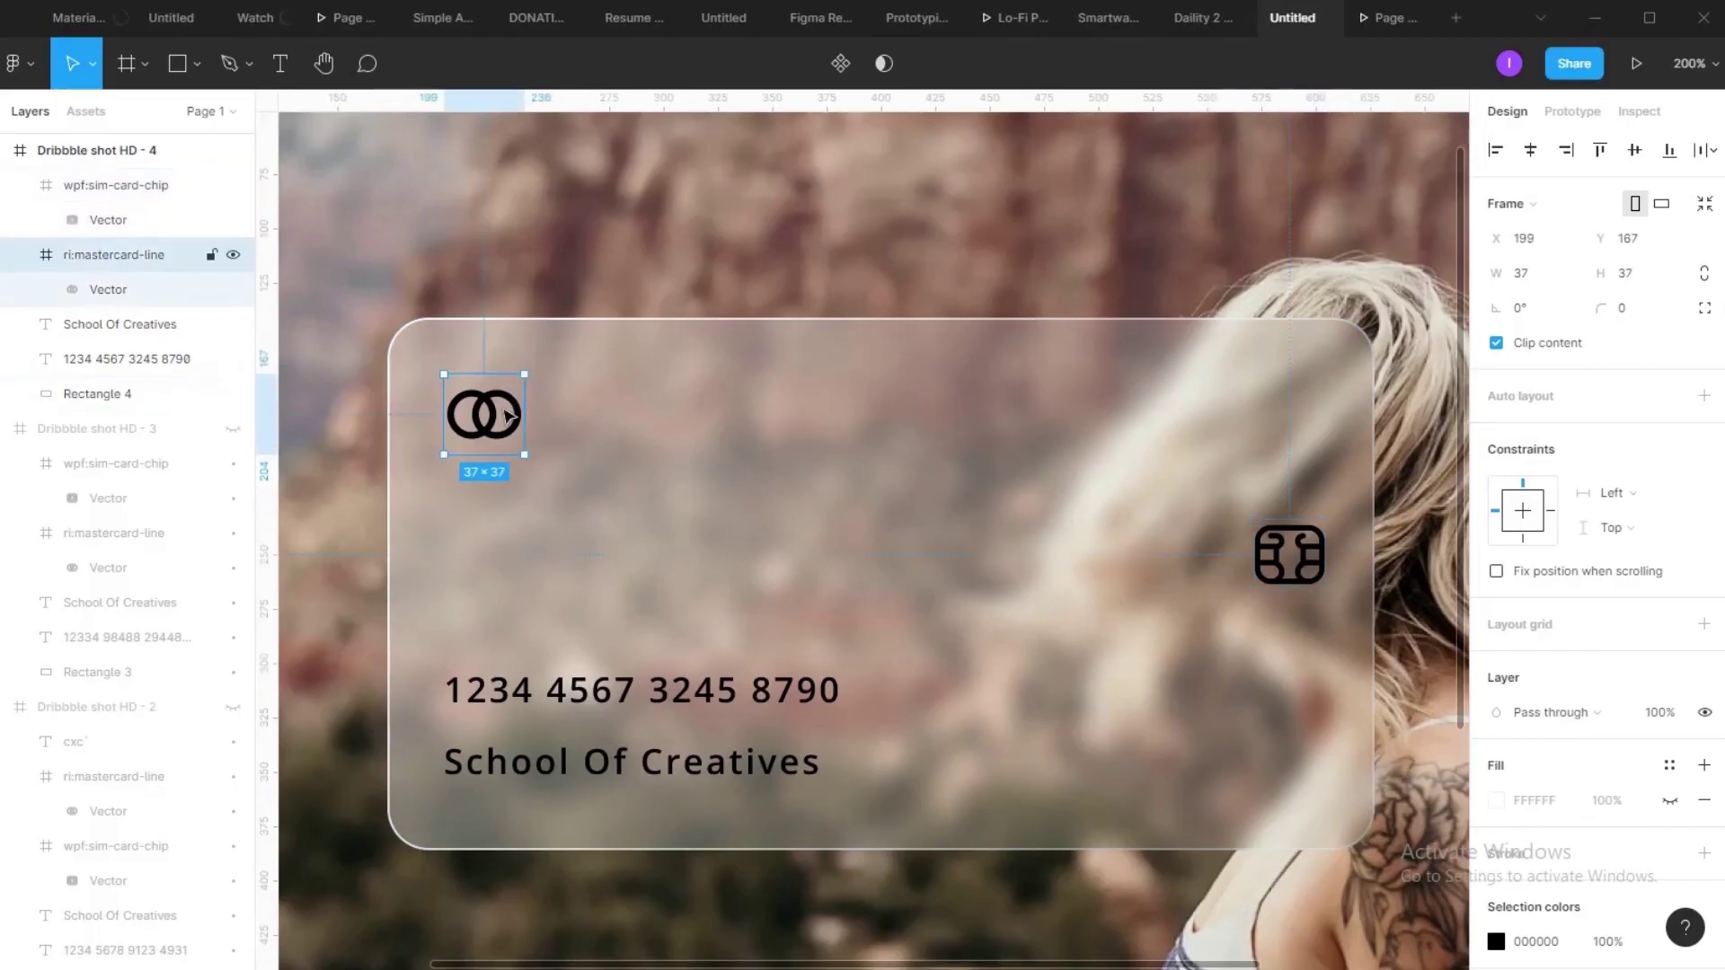
{"action": "key", "text": "Up"}
{"action": "key", "text": "Up"}
{"action": "key", "text": "Up"}
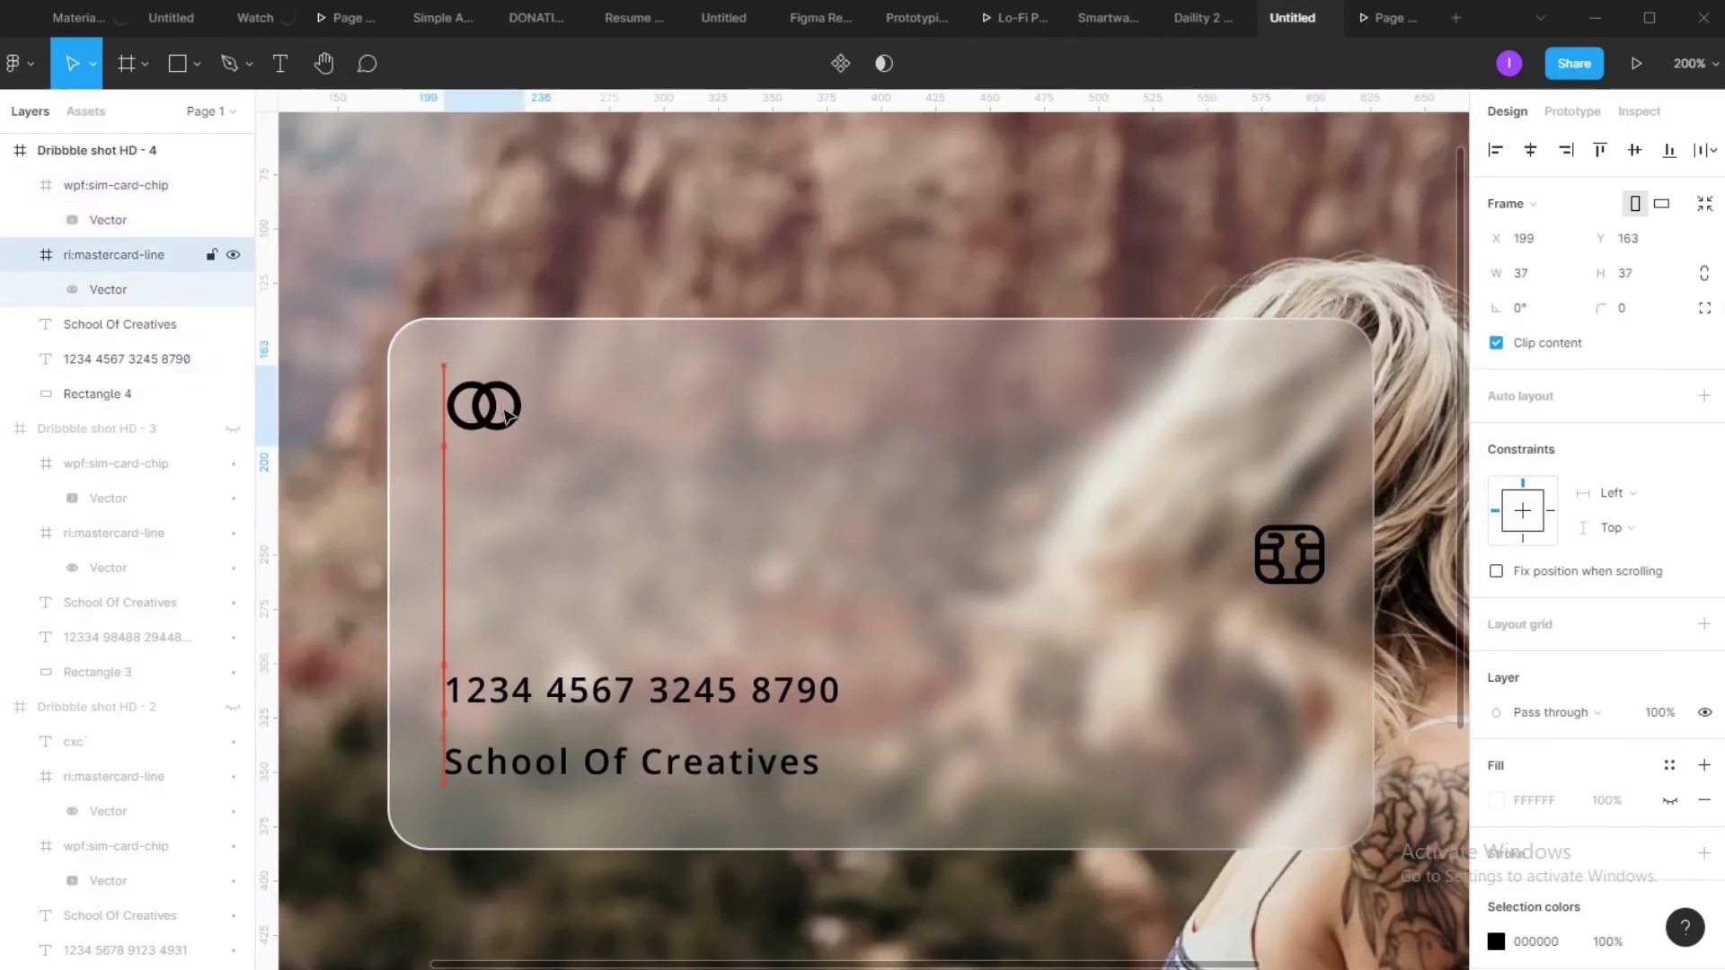
Step: Make both the Mastercard and chip icons white
{"action": "left_click", "coordinate": [1280, 567], "text": "shift"}
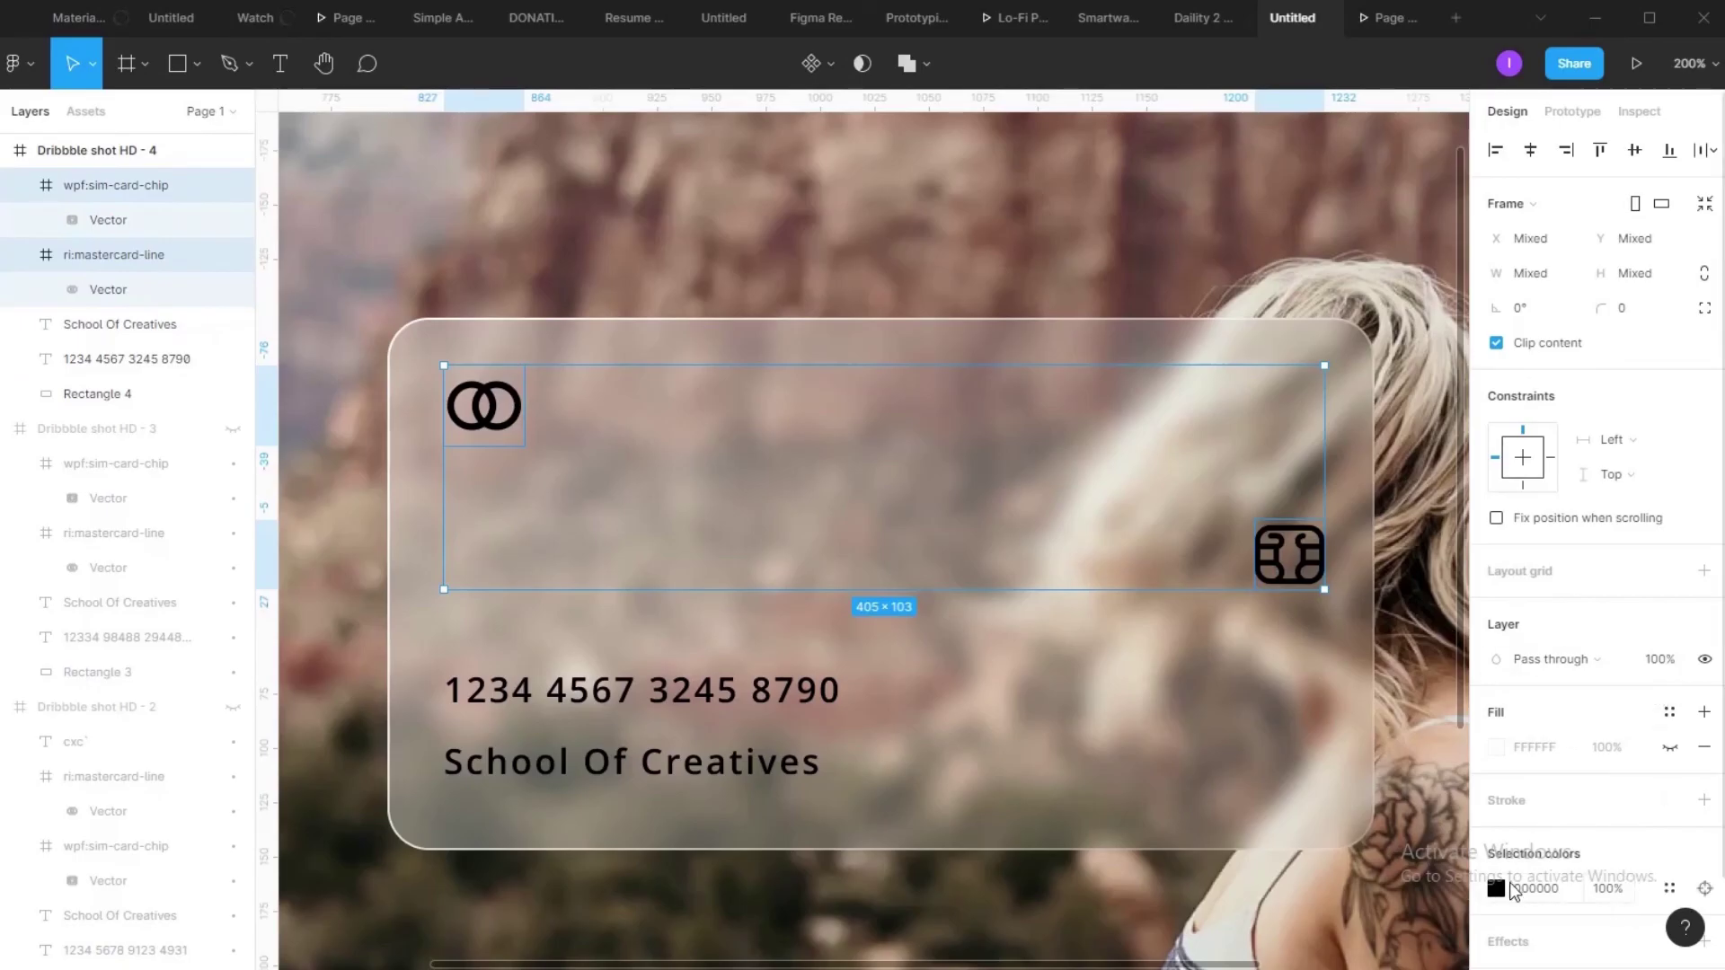
{"action": "left_click", "coordinate": [1496, 890]}
{"action": "left_click_drag", "start_coordinate": [1233, 473], "coordinate": [1195, 402]}
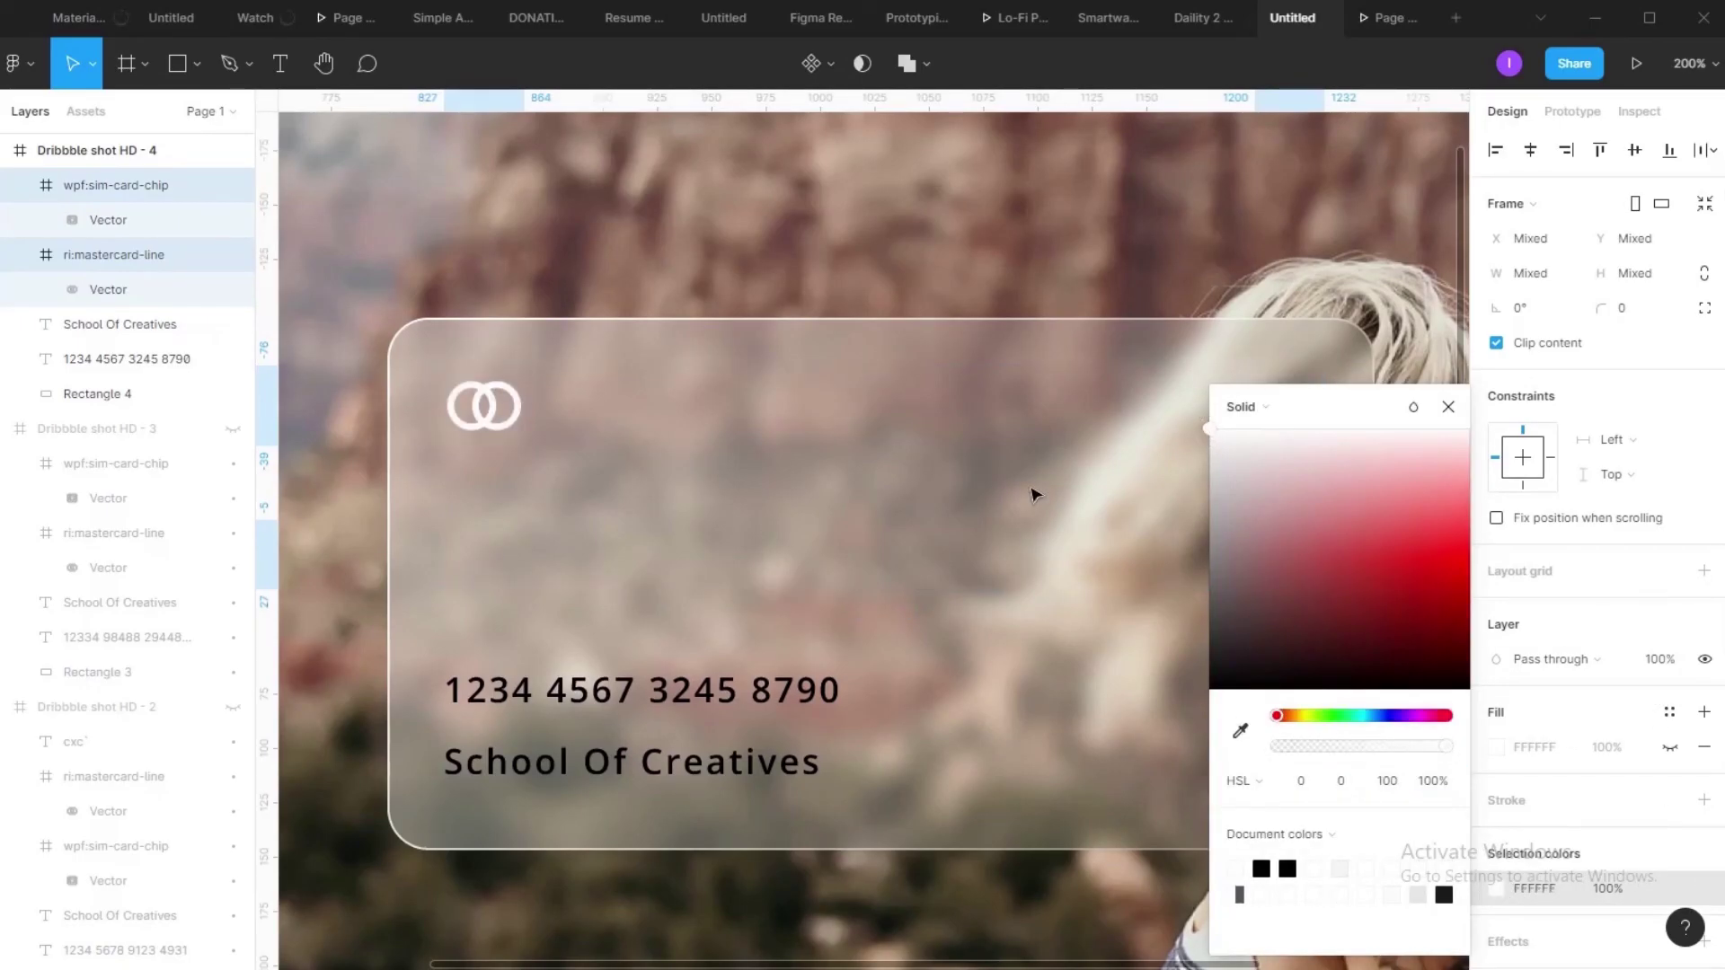
Step: Set the card number and name text fill to white FFFFFF, then zoom out to view the design
{"action": "left_click", "coordinate": [707, 708]}
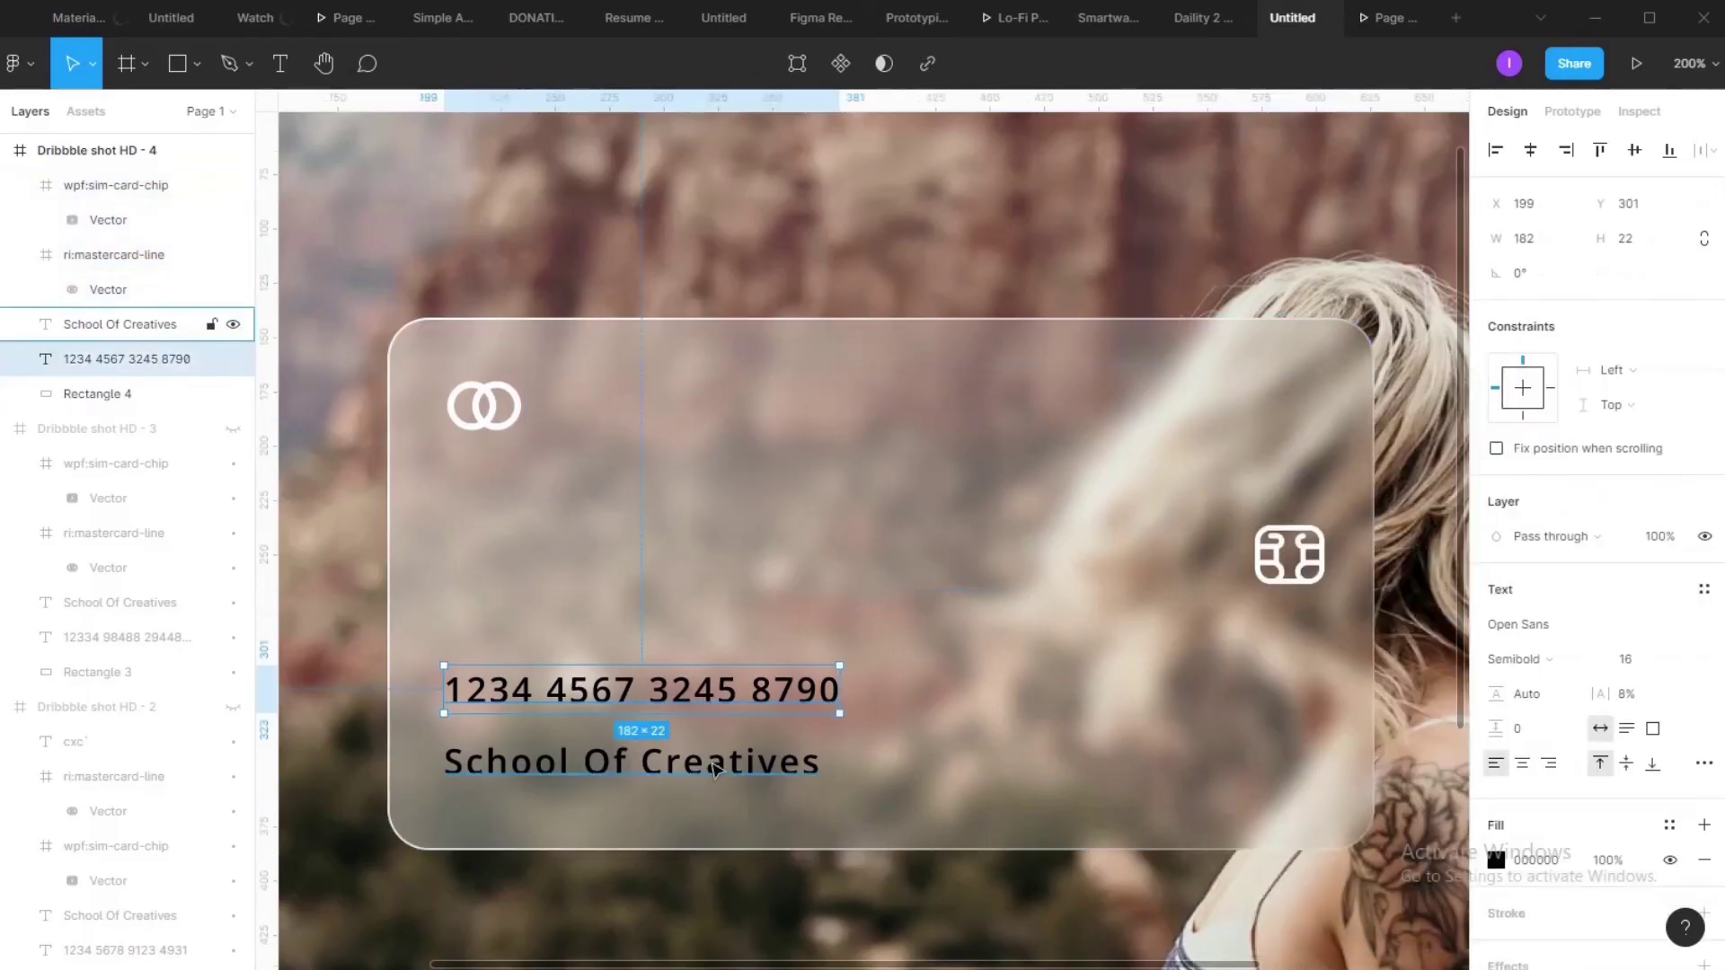
{"action": "left_click", "coordinate": [716, 768], "text": "shift"}
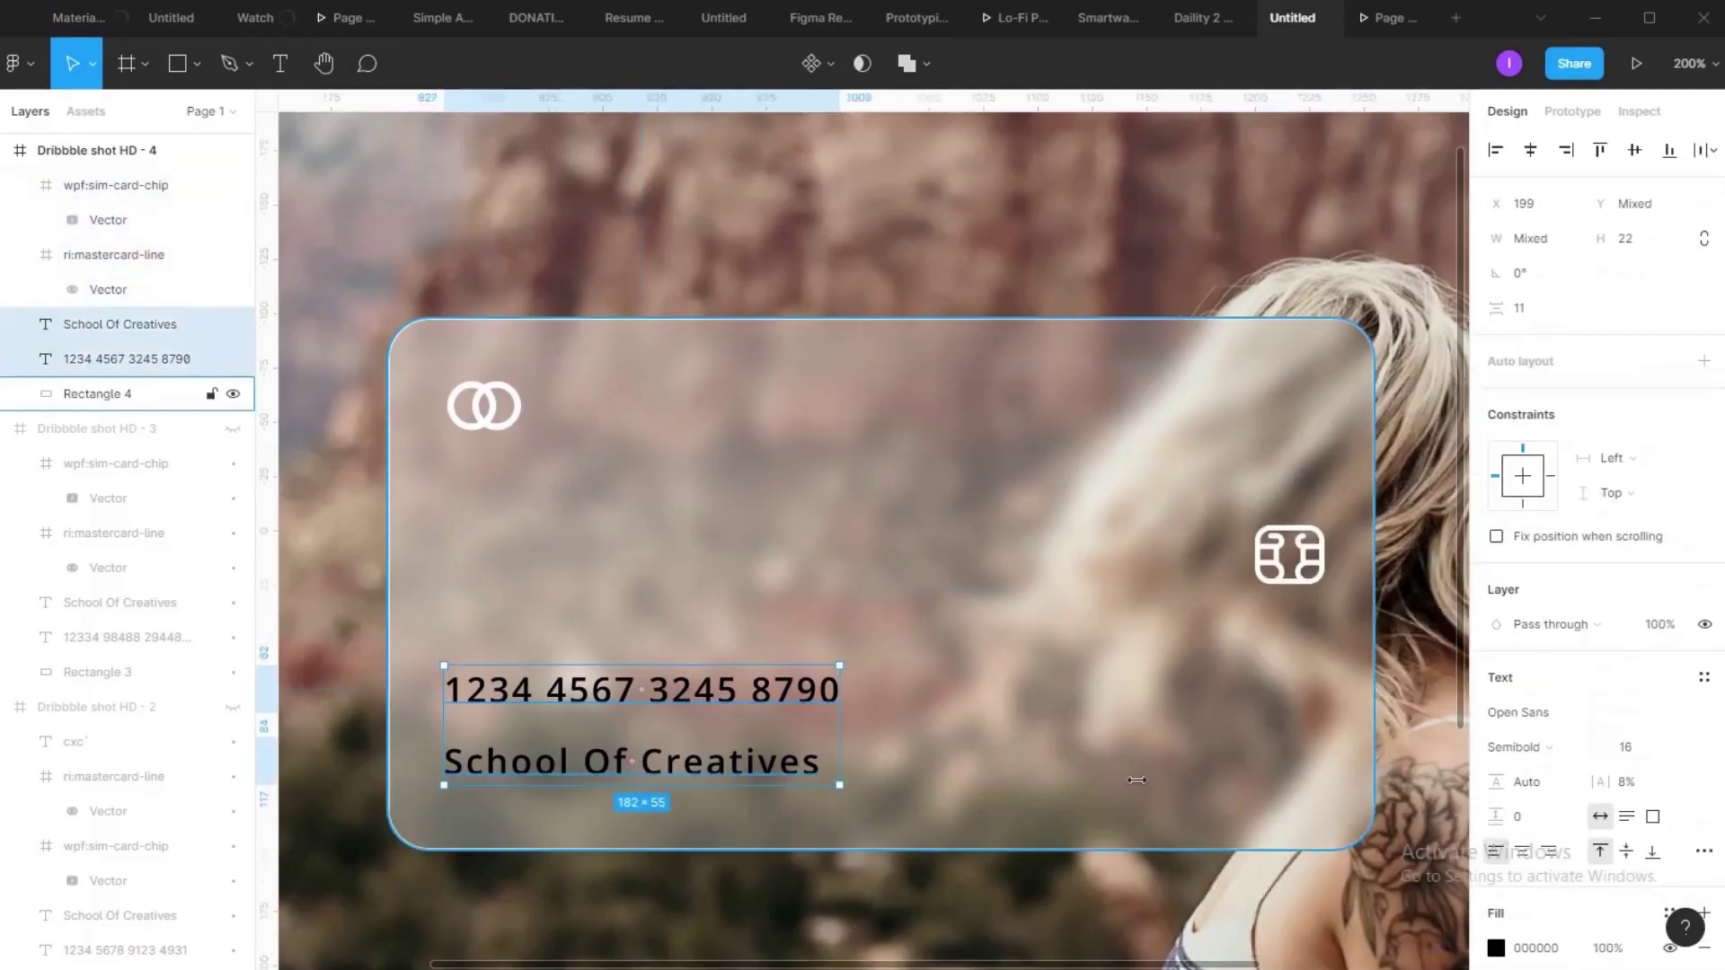
{"action": "left_click", "coordinate": [1496, 948]}
{"action": "left_click", "coordinate": [1215, 436]}
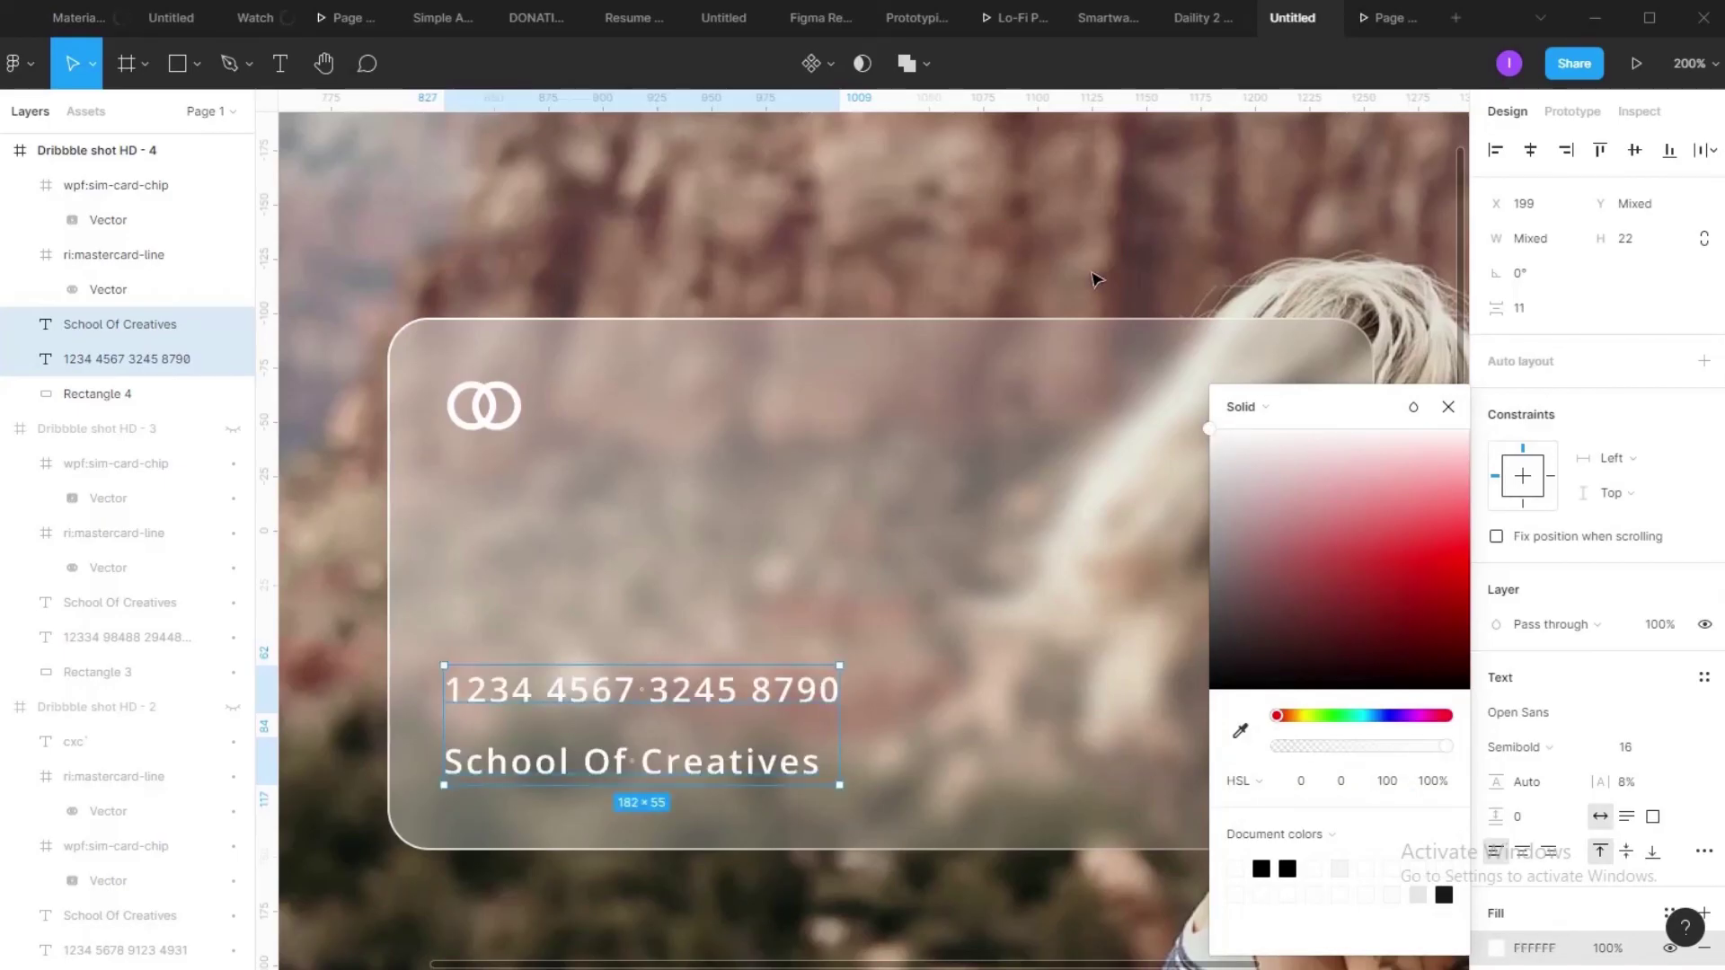
{"action": "left_click", "coordinate": [1448, 406]}
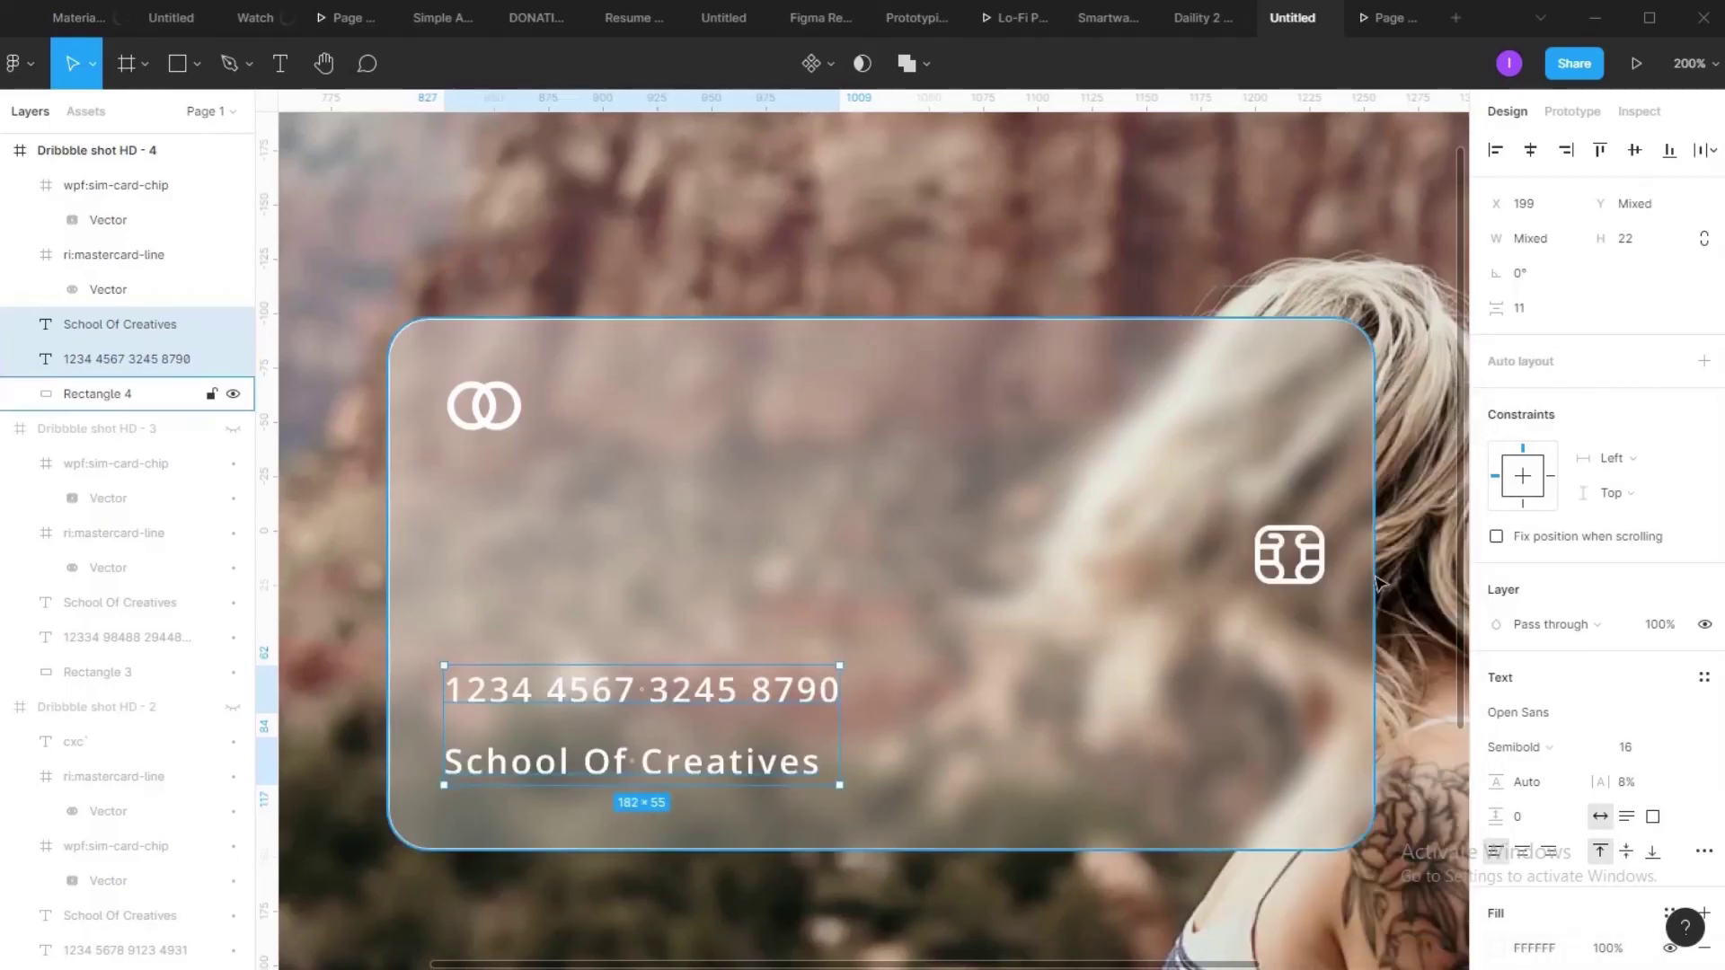
{"action": "key", "text": "shift+0"}
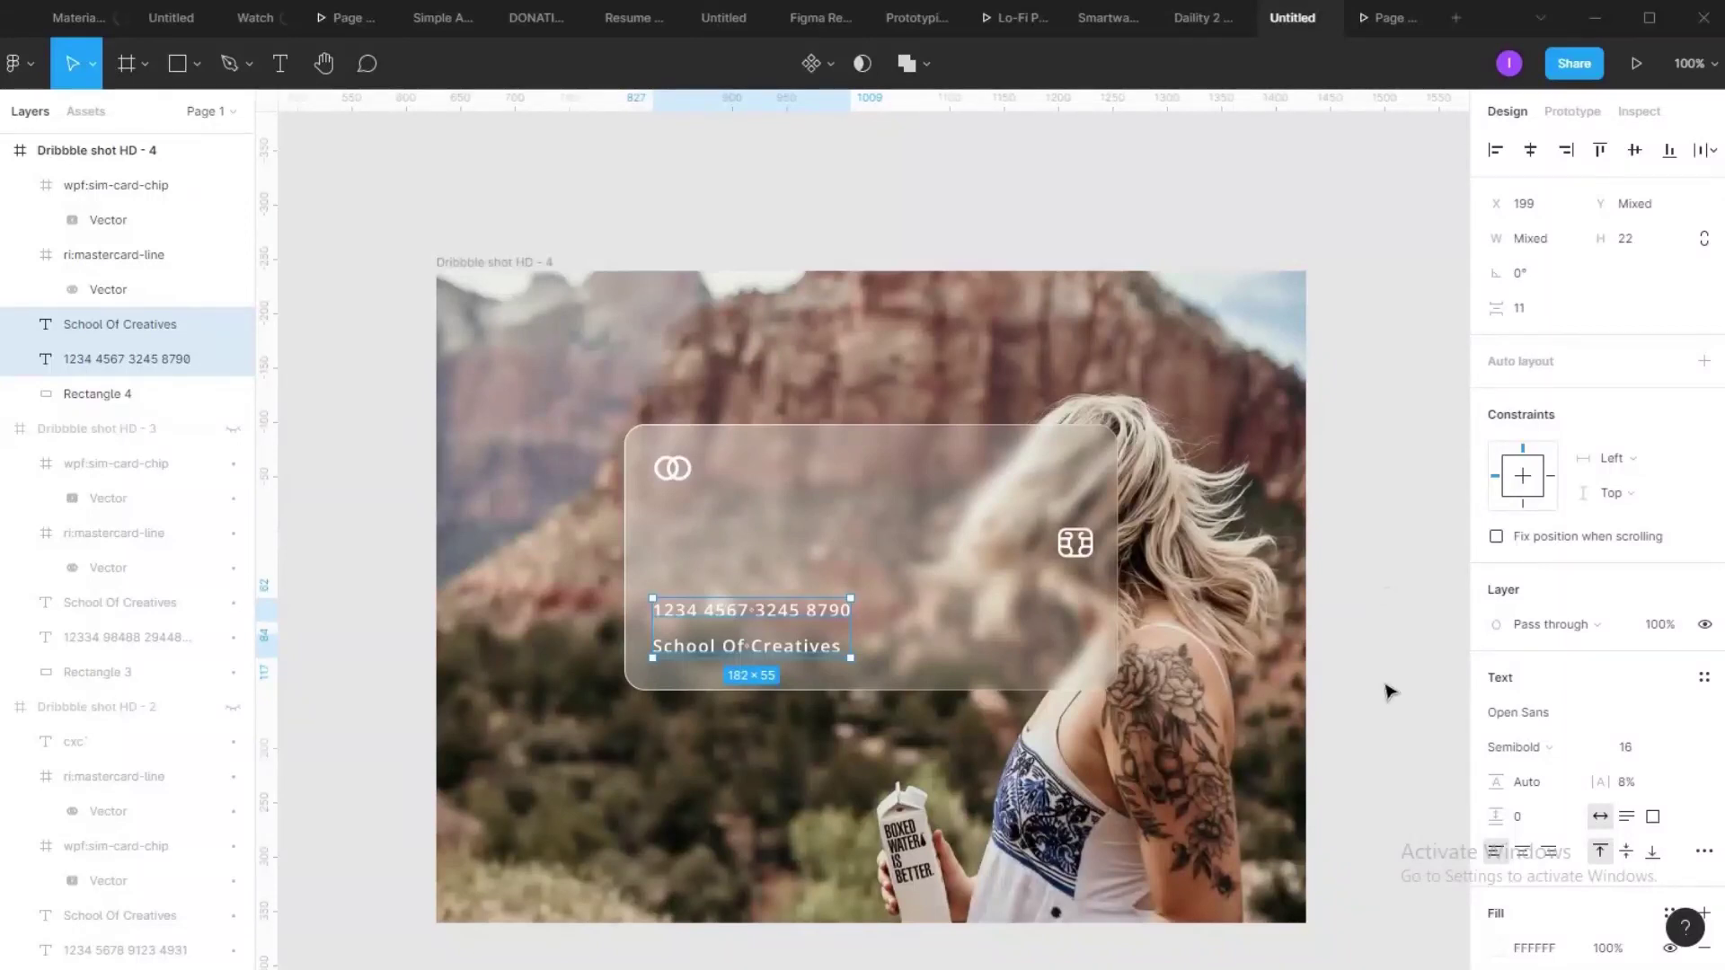
{"action": "left_click", "coordinate": [1395, 715]}
{"action": "left_click_drag", "start_coordinate": [1365, 800], "coordinate": [1363, 659]}
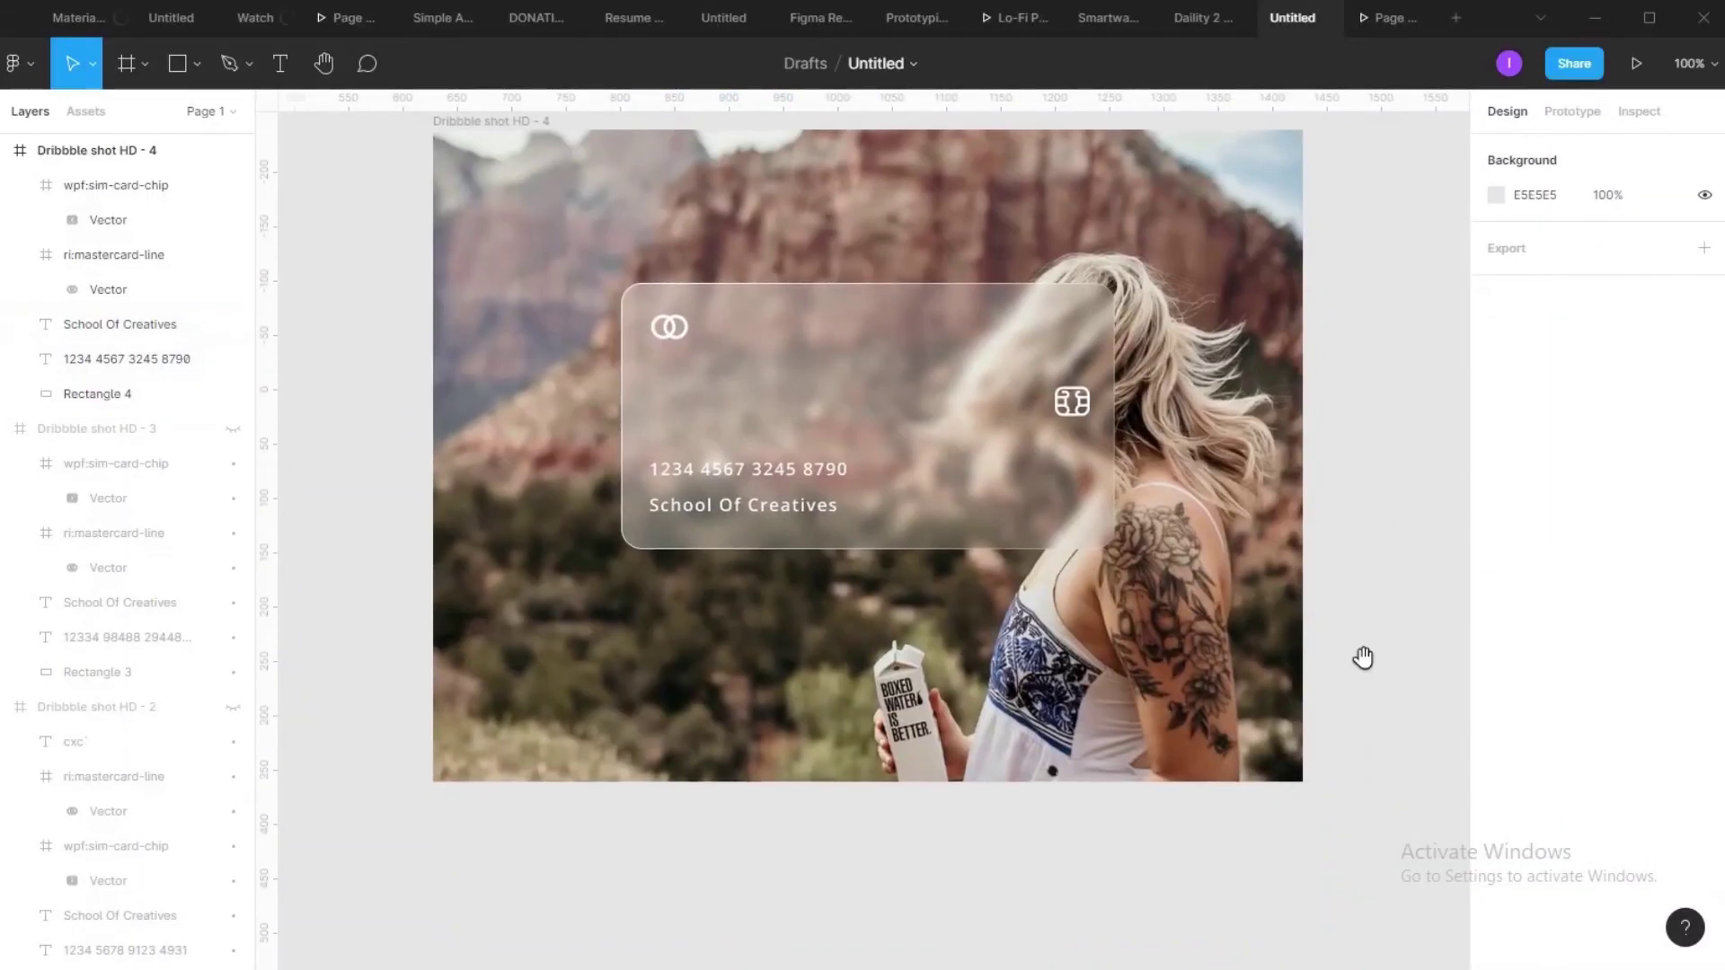